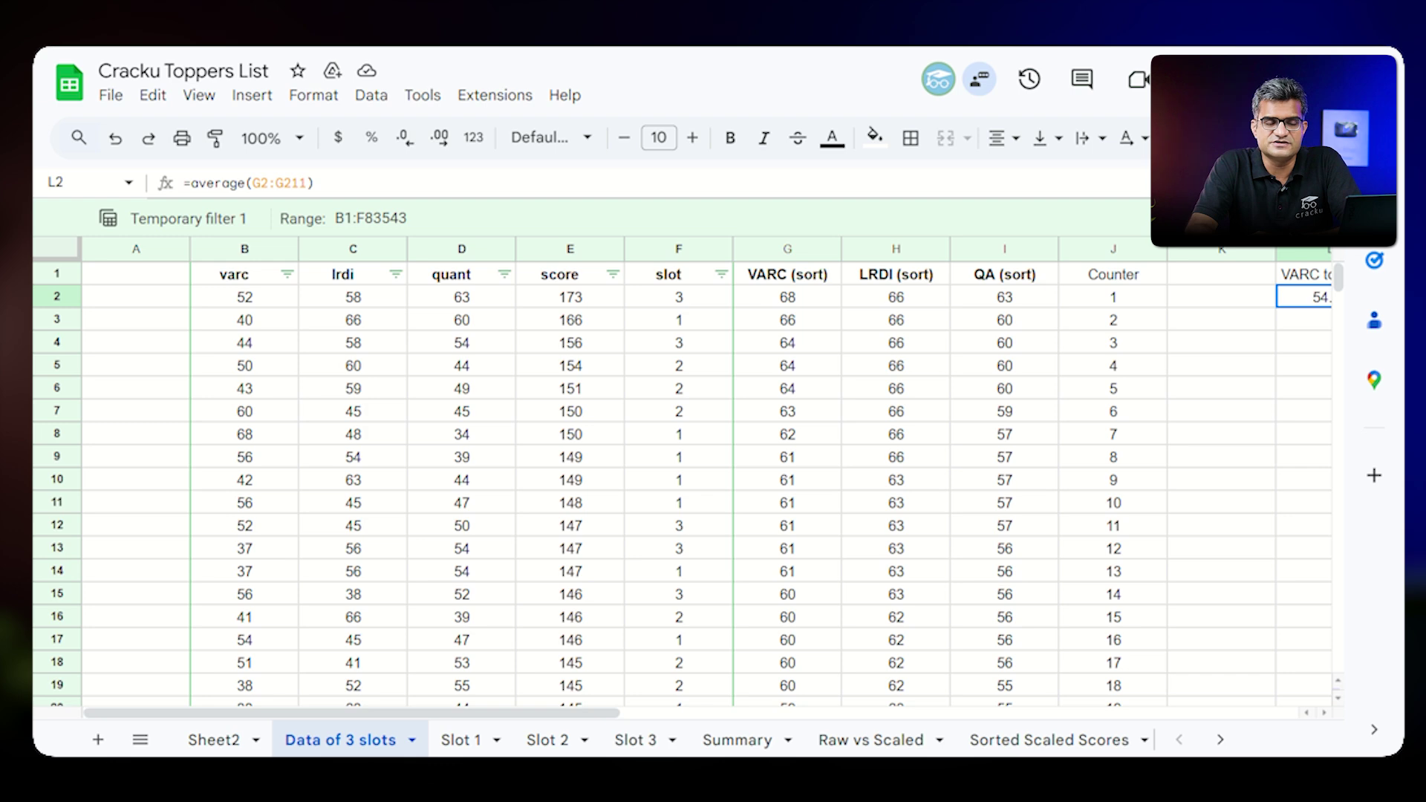
Examine the varc, lrdi, quant, score and slot columns in the Data of 3 slots sheet
{"action": "left_click", "coordinate": [229, 256]}
{"action": "left_click", "coordinate": [394, 250]}
{"action": "right_click", "coordinate": [490, 250]}
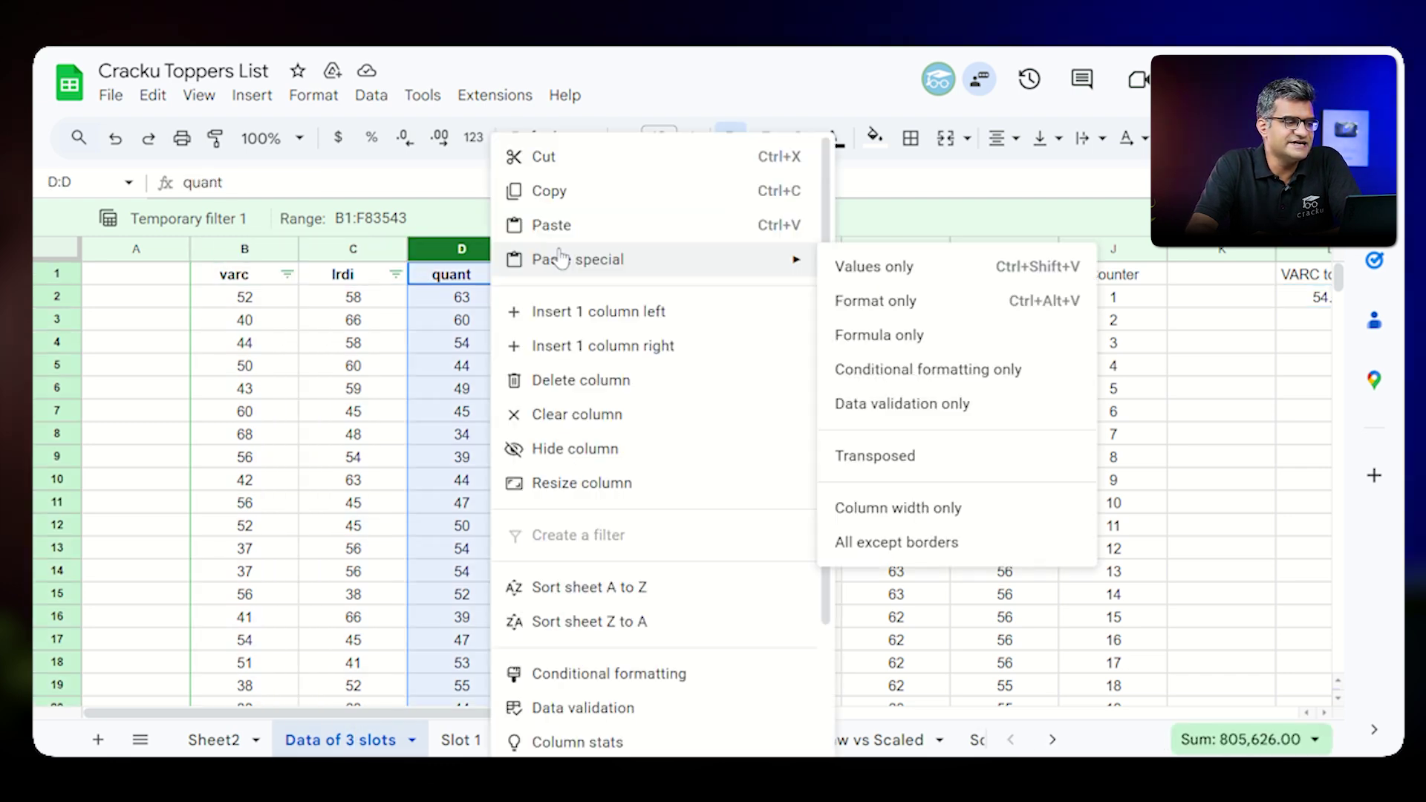
{"action": "left_click", "coordinate": [171, 367]}
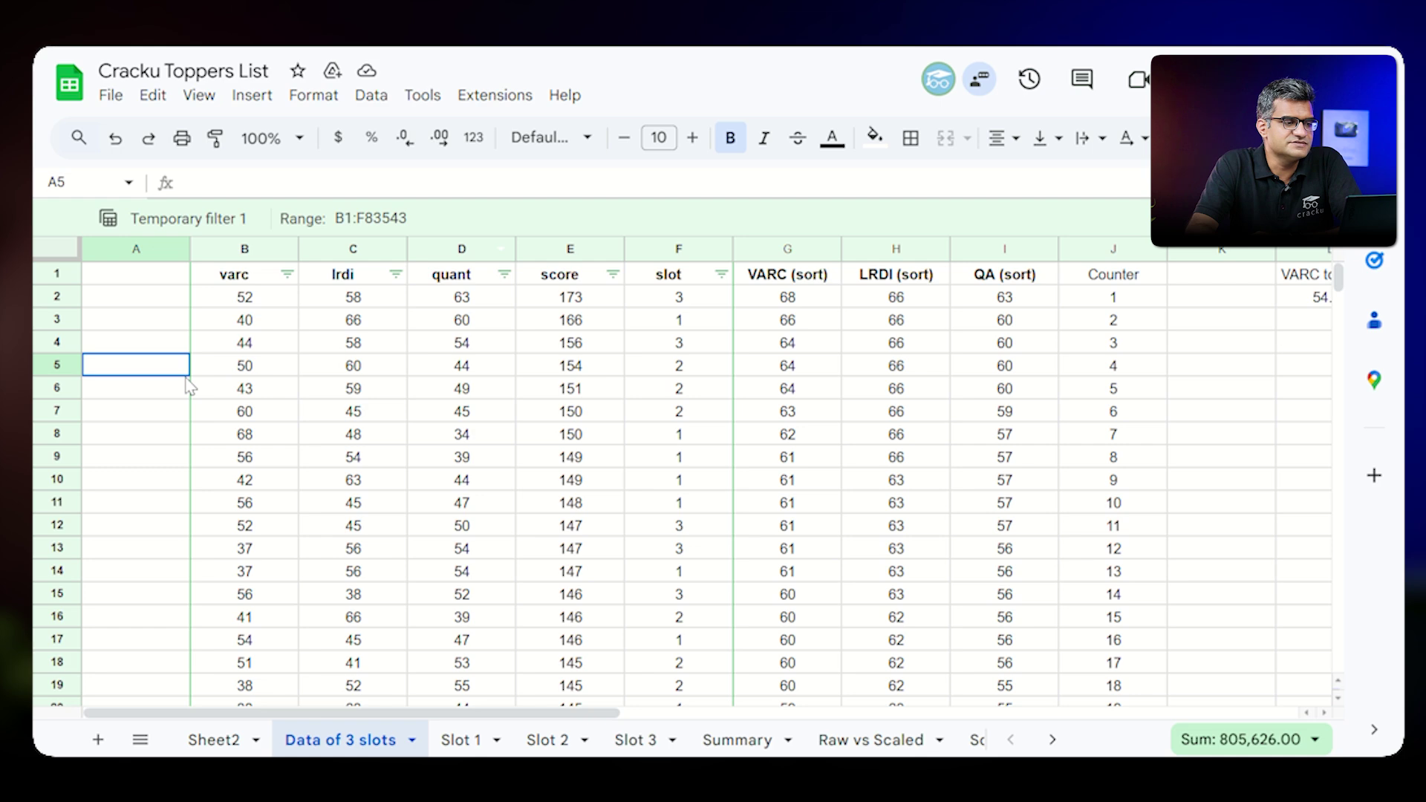
{"action": "left_click", "coordinate": [572, 250]}
{"action": "left_click", "coordinate": [294, 348]}
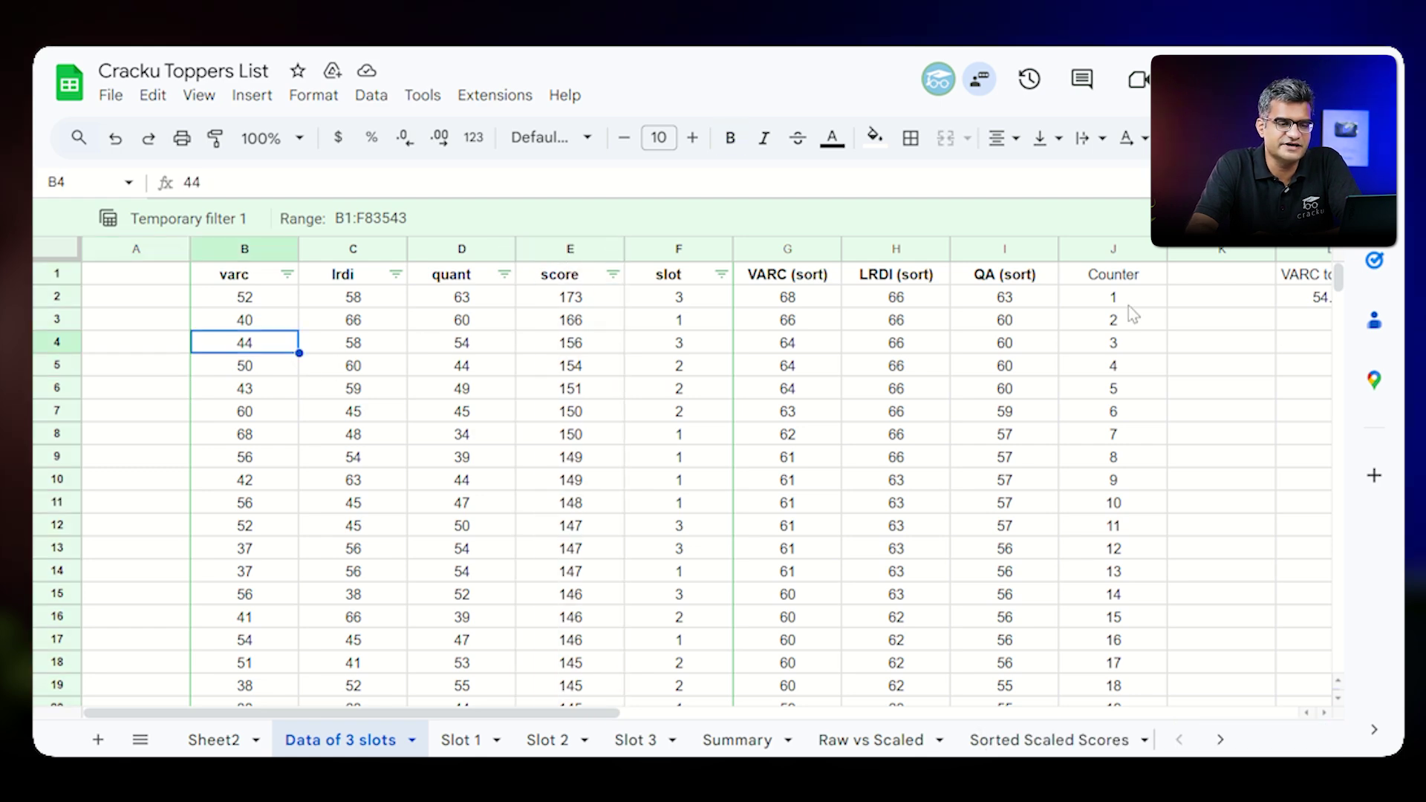
{"action": "mouse_move", "coordinate": [1346, 285]}
{"action": "left_mouse_down"}
{"action": "mouse_move", "coordinate": [1337, 657]}
{"action": "mouse_move", "coordinate": [1336, 271]}
{"action": "left_mouse_up"}
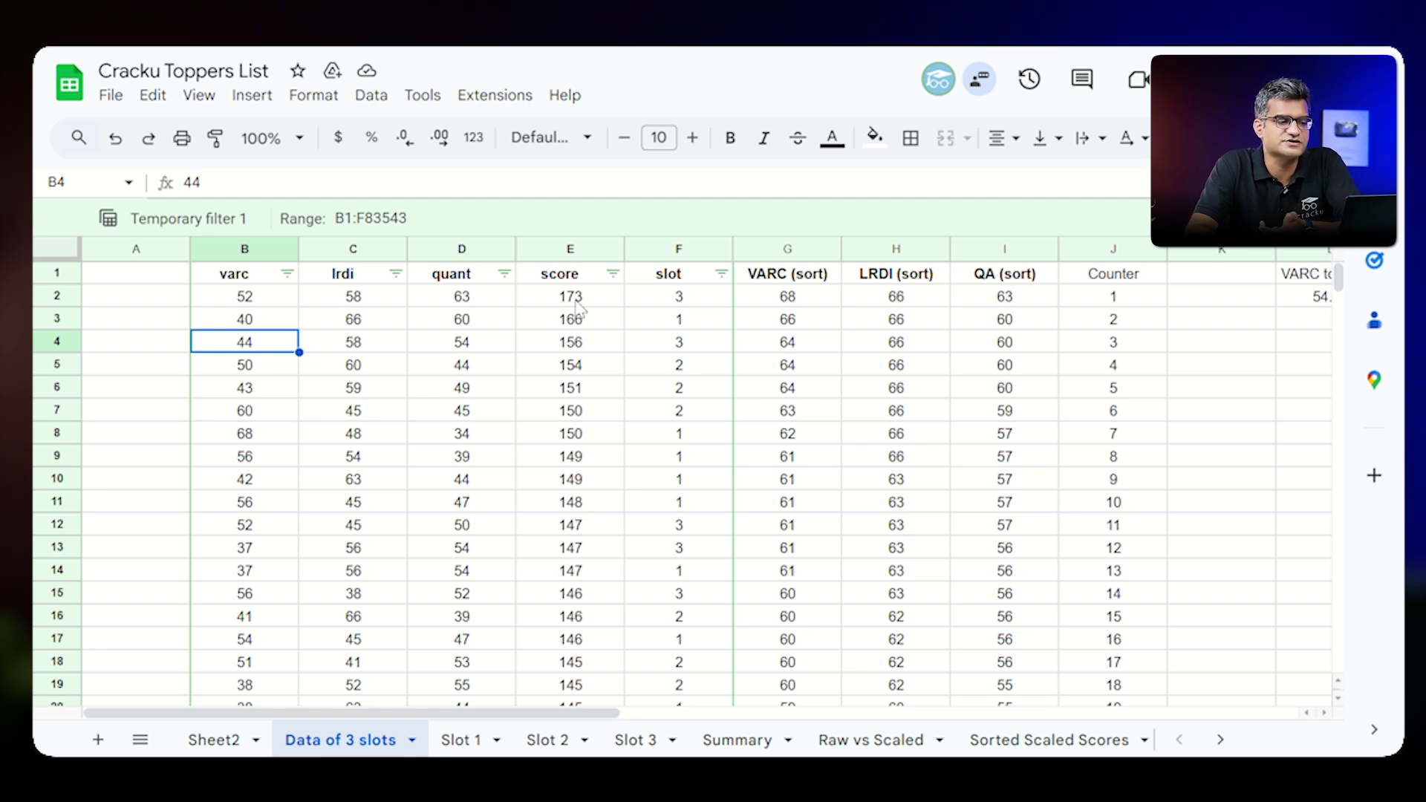
{"action": "left_click", "coordinate": [653, 301]}
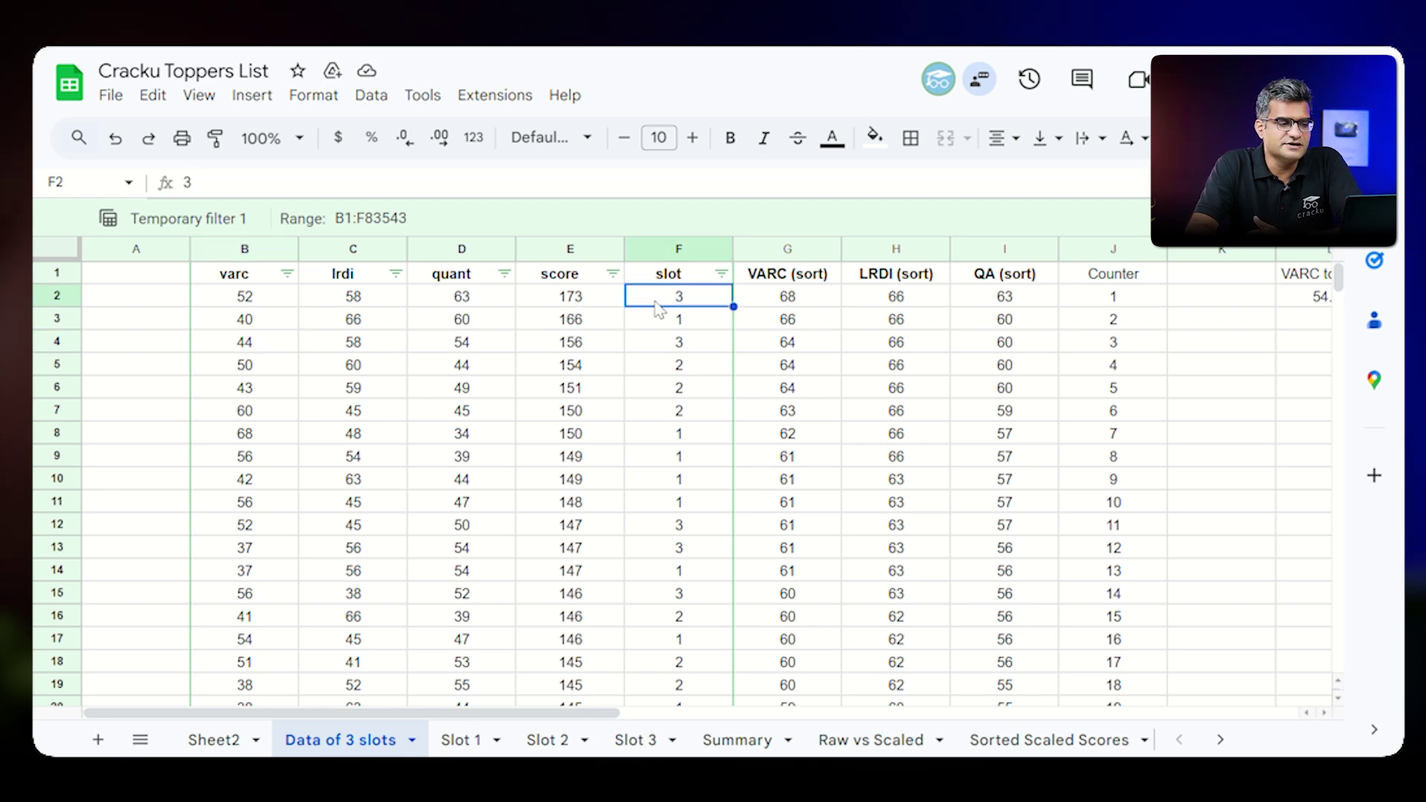
Inspect the formulas in the first data row of the VARC, LRDI and QA sorted columns
{"action": "left_click", "coordinate": [787, 300]}
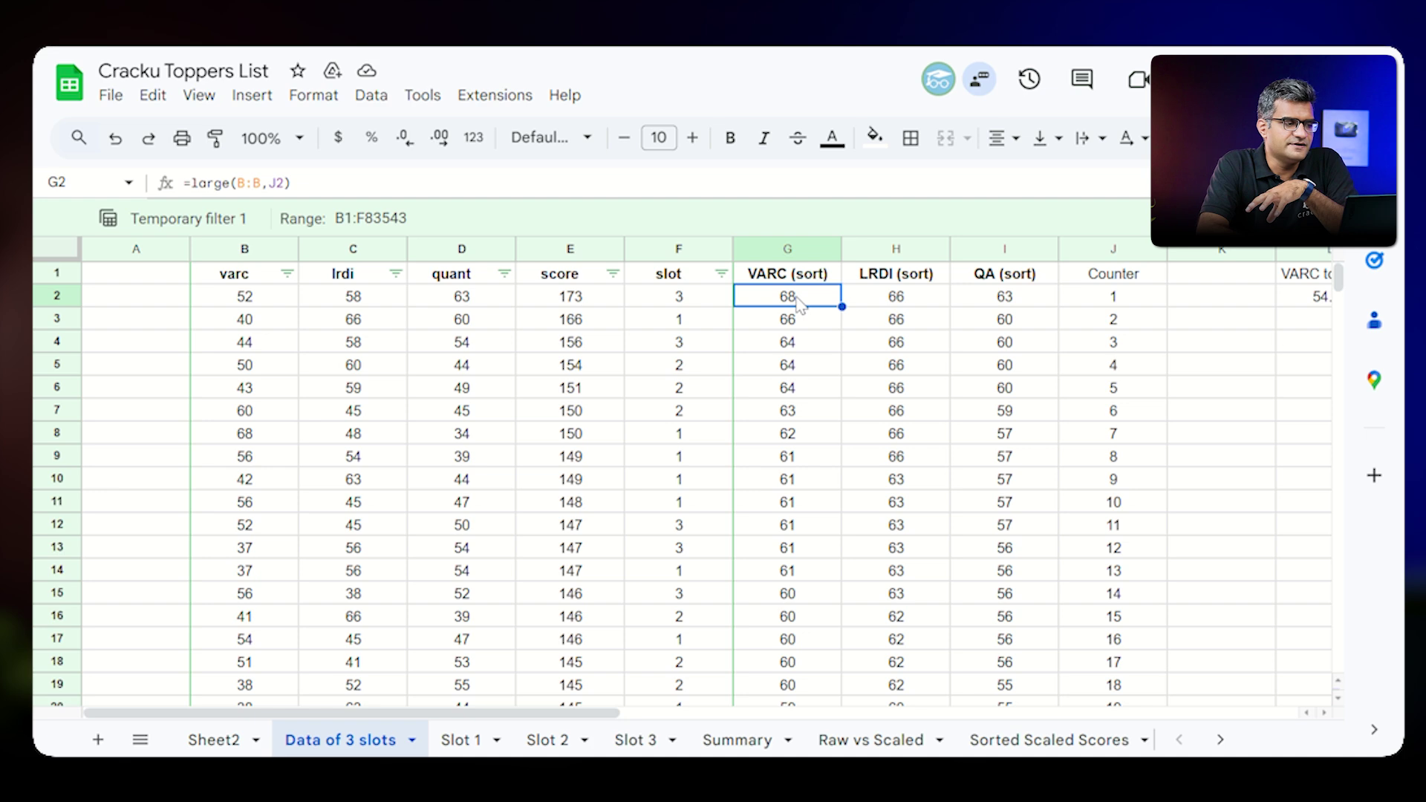
{"action": "key", "text": "Right"}
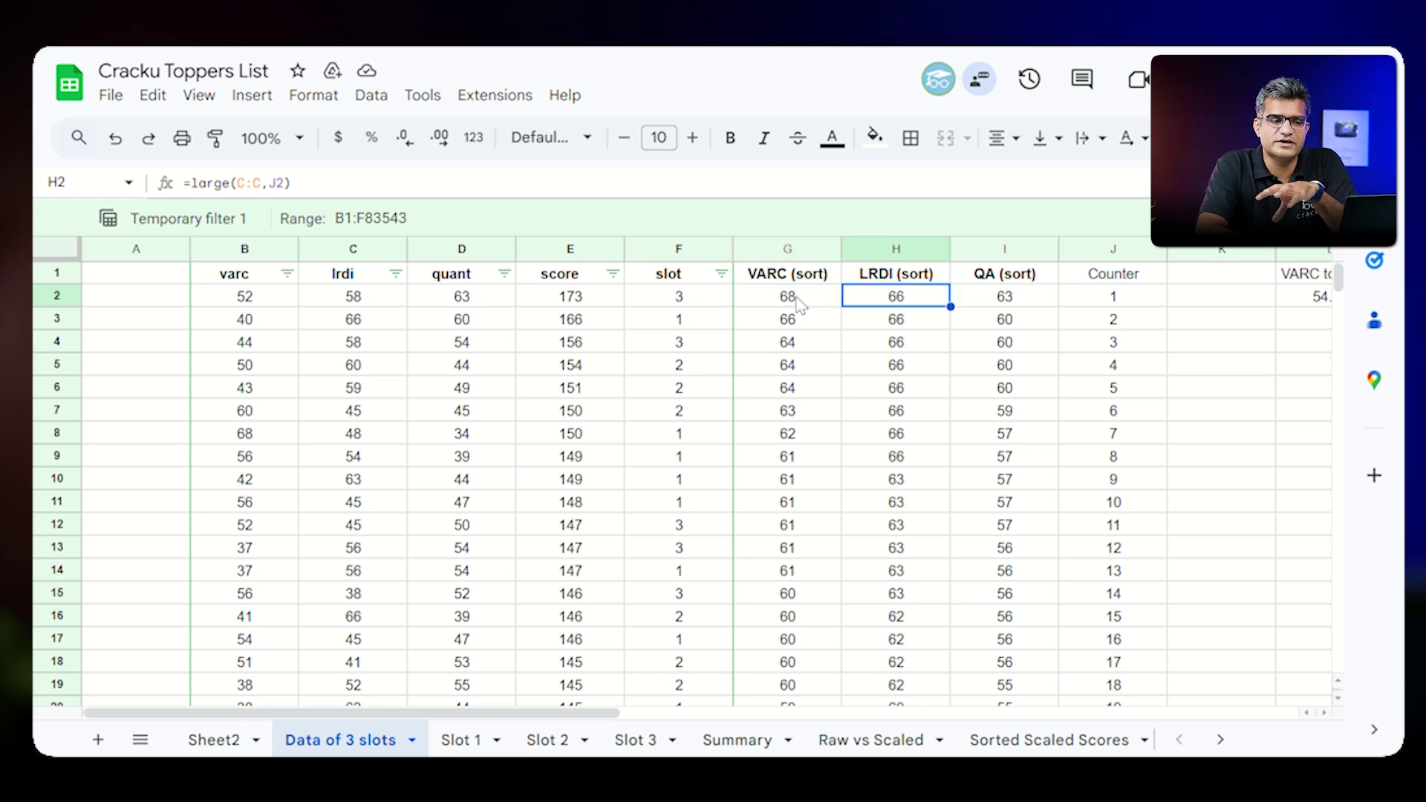
{"action": "key", "text": "Right"}
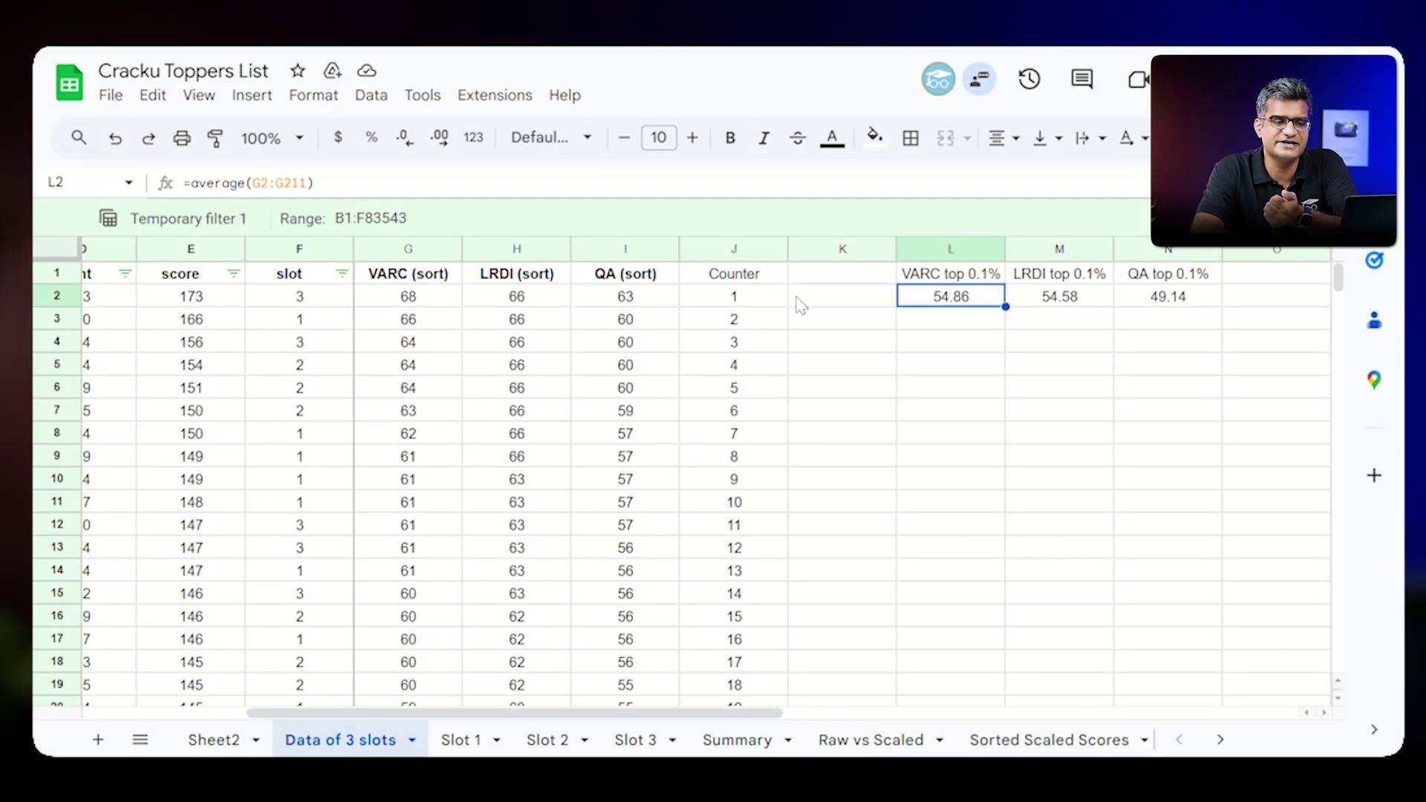
Compare the VARC, LRDI and QA top 0.1% average formulas for the combined three-slot data
{"action": "key", "text": "Right"}
{"action": "key", "text": "Right"}
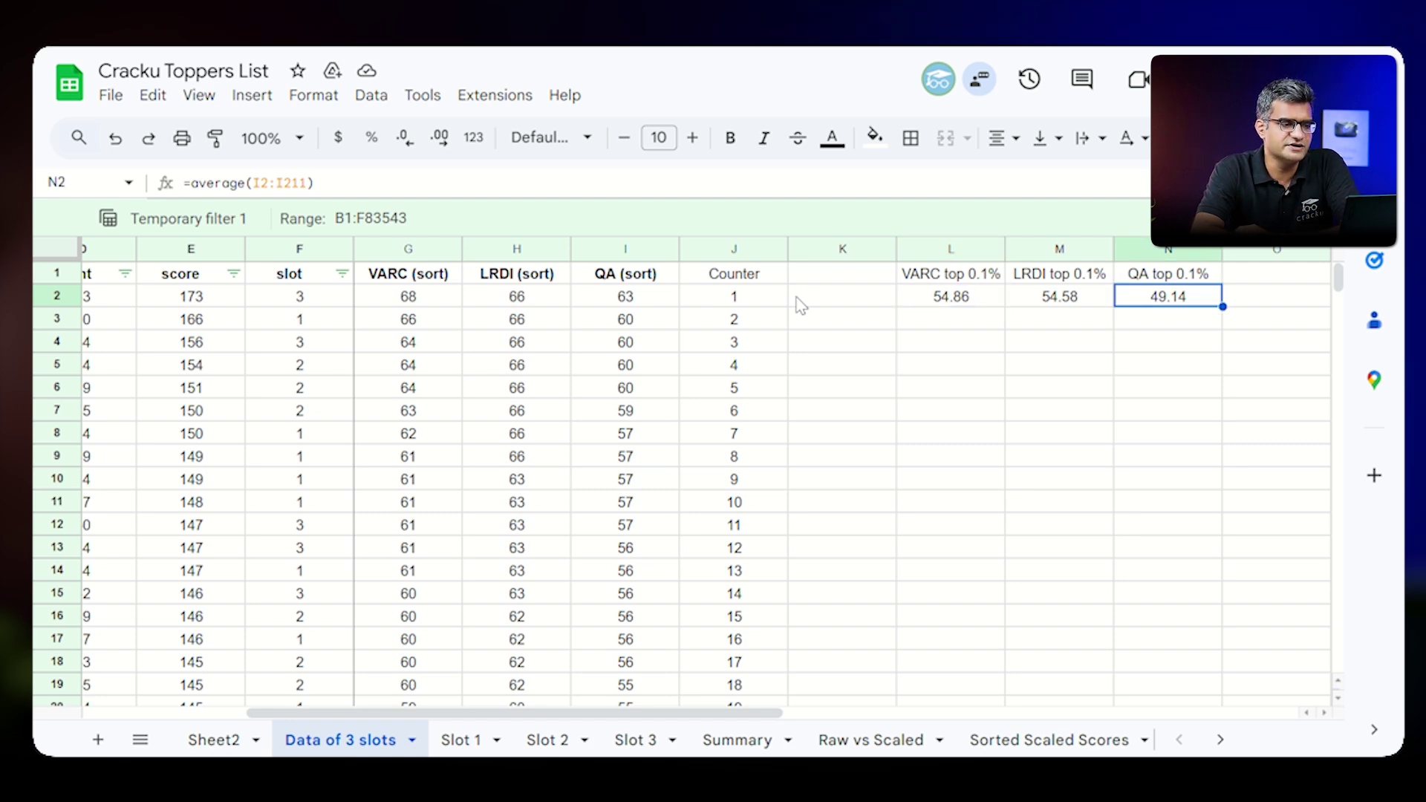
{"action": "key", "text": "Left"}
{"action": "key", "text": "Left"}
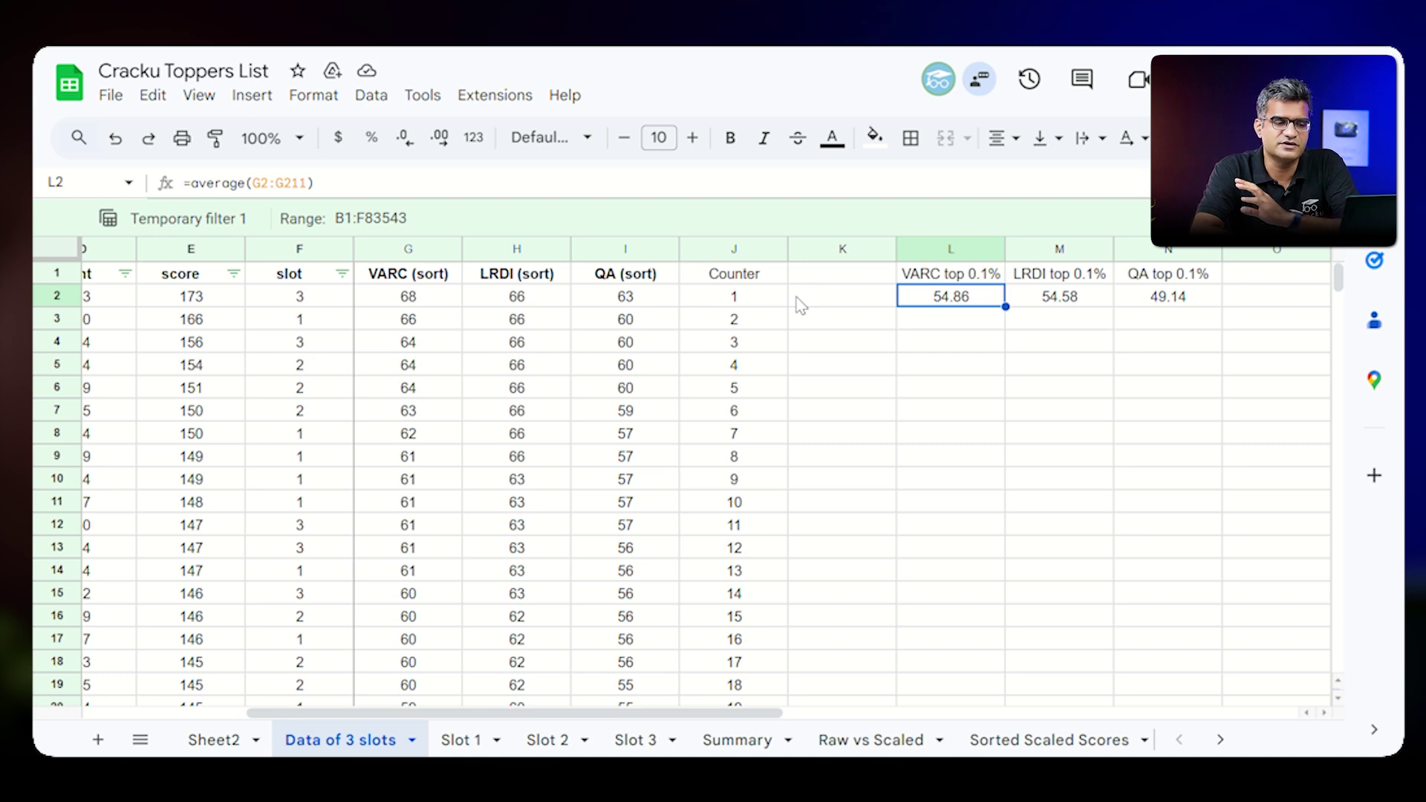
{"action": "key", "text": "Right"}
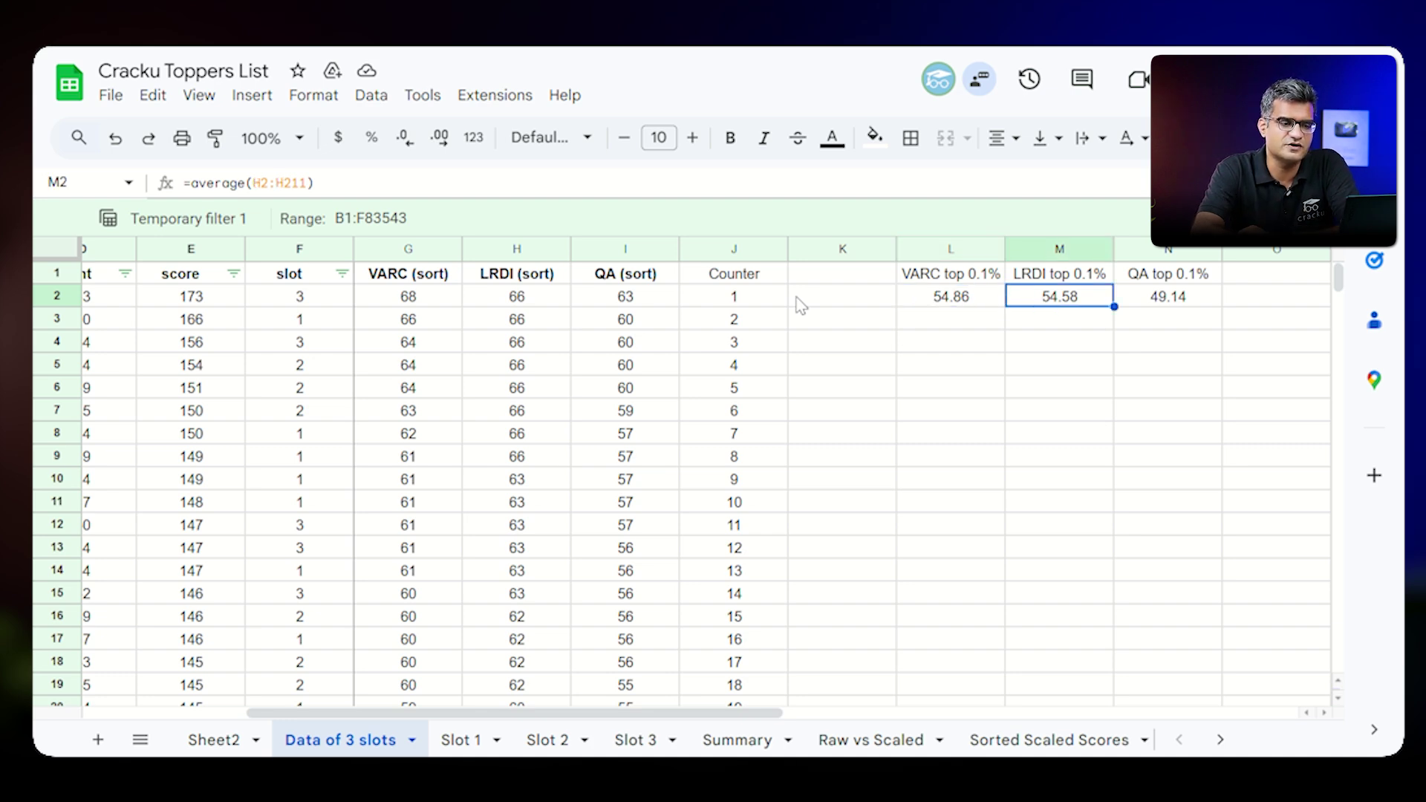
{"action": "key", "text": "Right"}
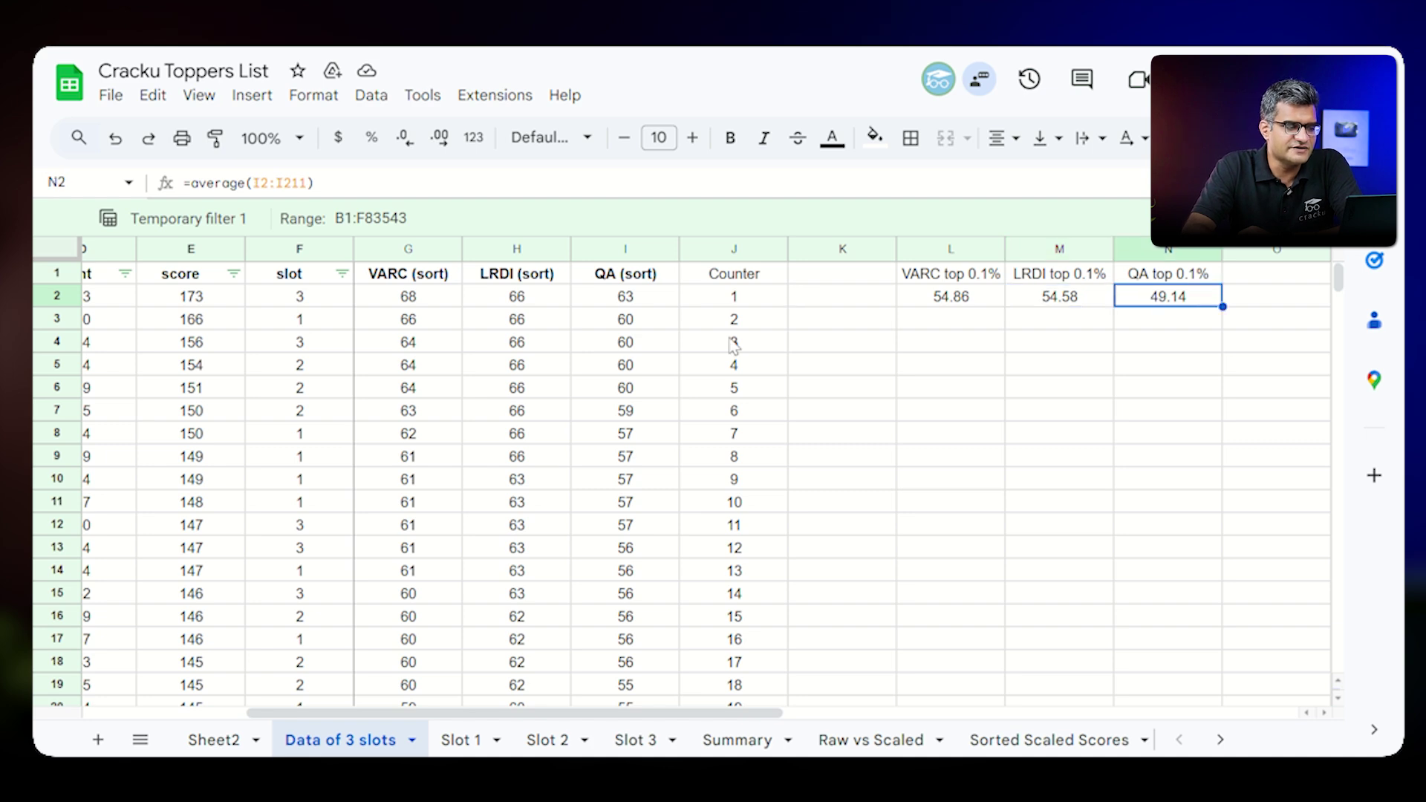
Open the Slot 1 sheet at its first rows and inspect the VARC, LRDI and QA sorted-column formulas
{"action": "left_click", "coordinate": [457, 740]}
{"action": "scroll", "coordinate": [866, 465], "scroll_direction": "up", "scroll_amount": 5}
{"action": "scroll", "coordinate": [873, 466], "scroll_direction": "up", "scroll_amount": 3}
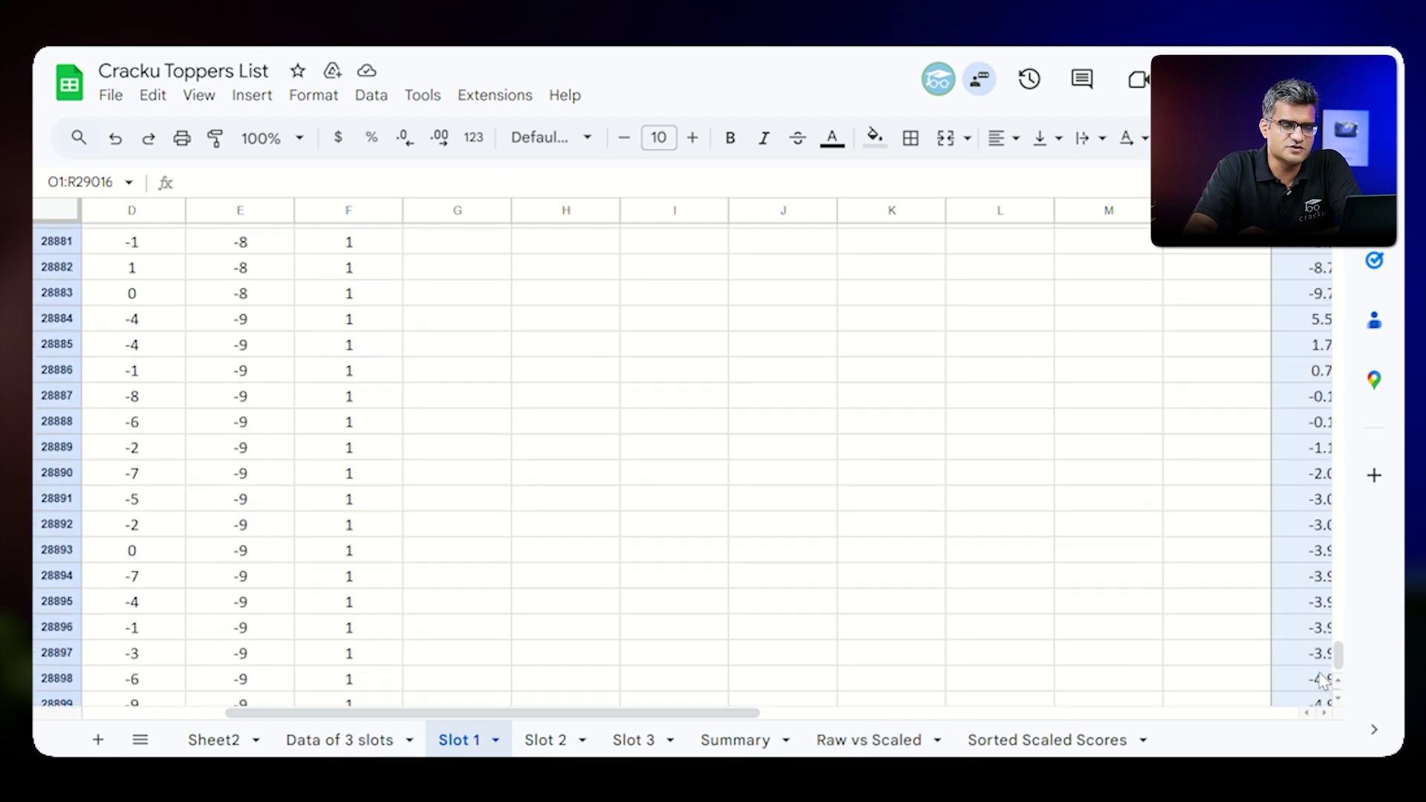
{"action": "left_click_drag", "start_coordinate": [1334, 653], "coordinate": [1337, 251]}
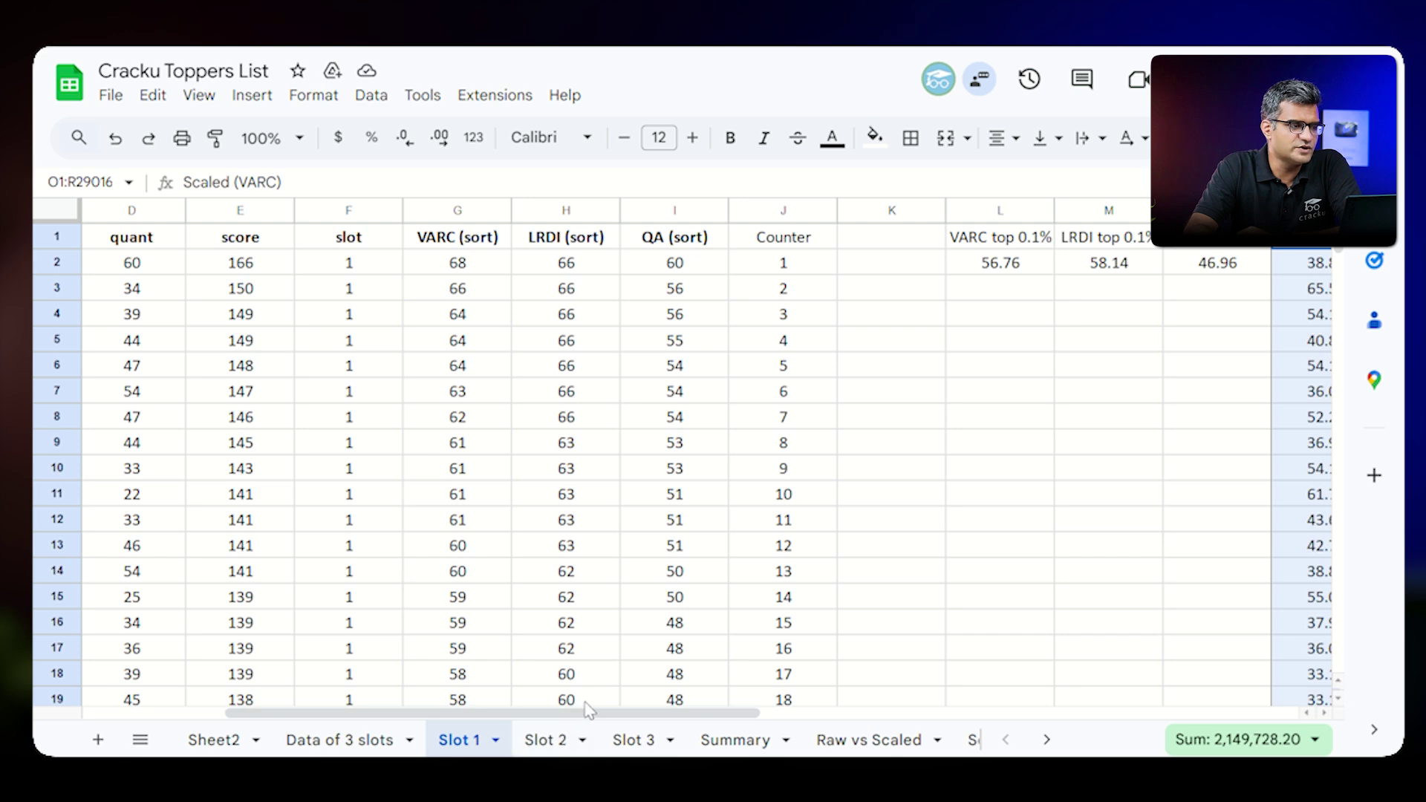
{"action": "left_click_drag", "start_coordinate": [560, 712], "coordinate": [358, 702]}
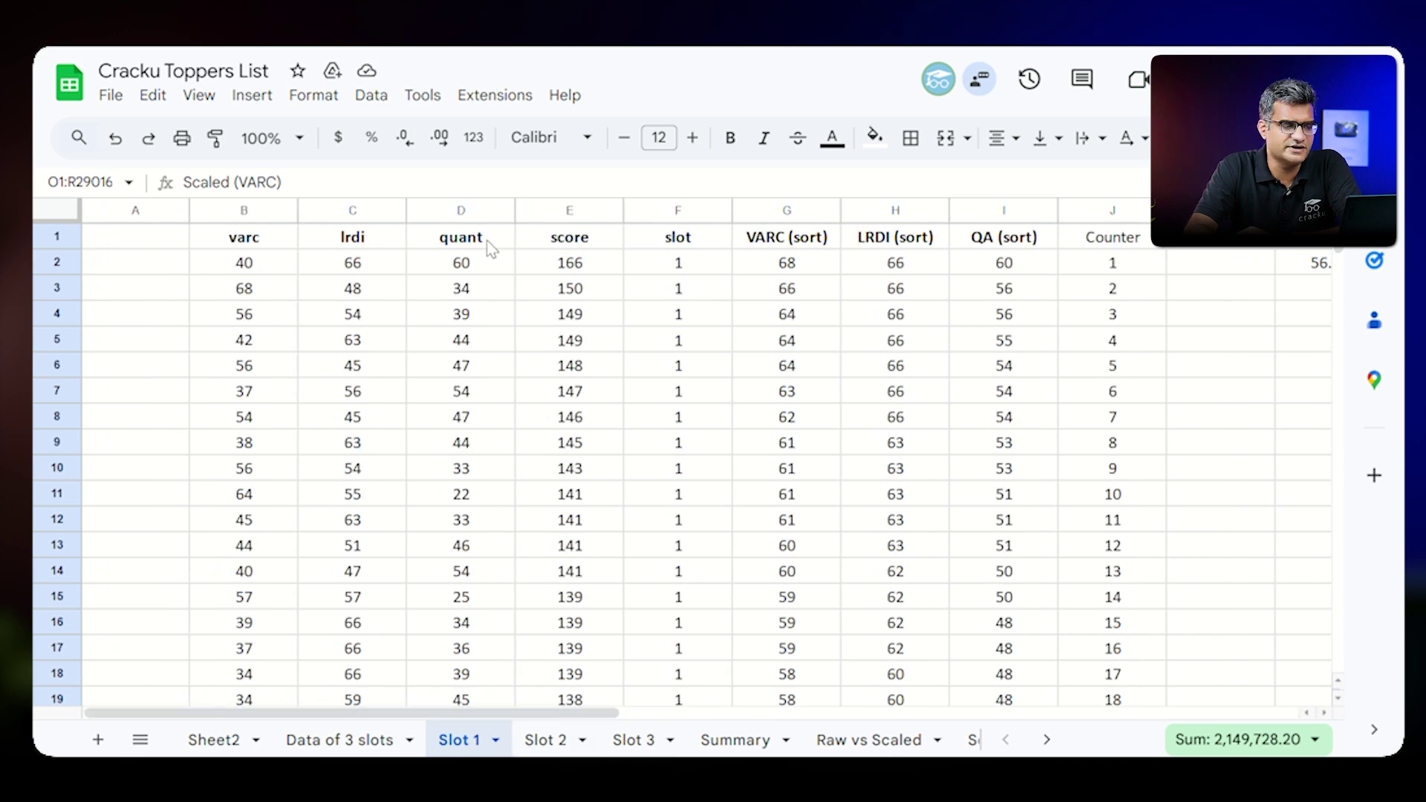
{"action": "left_click", "coordinate": [808, 243]}
{"action": "left_click", "coordinate": [802, 264]}
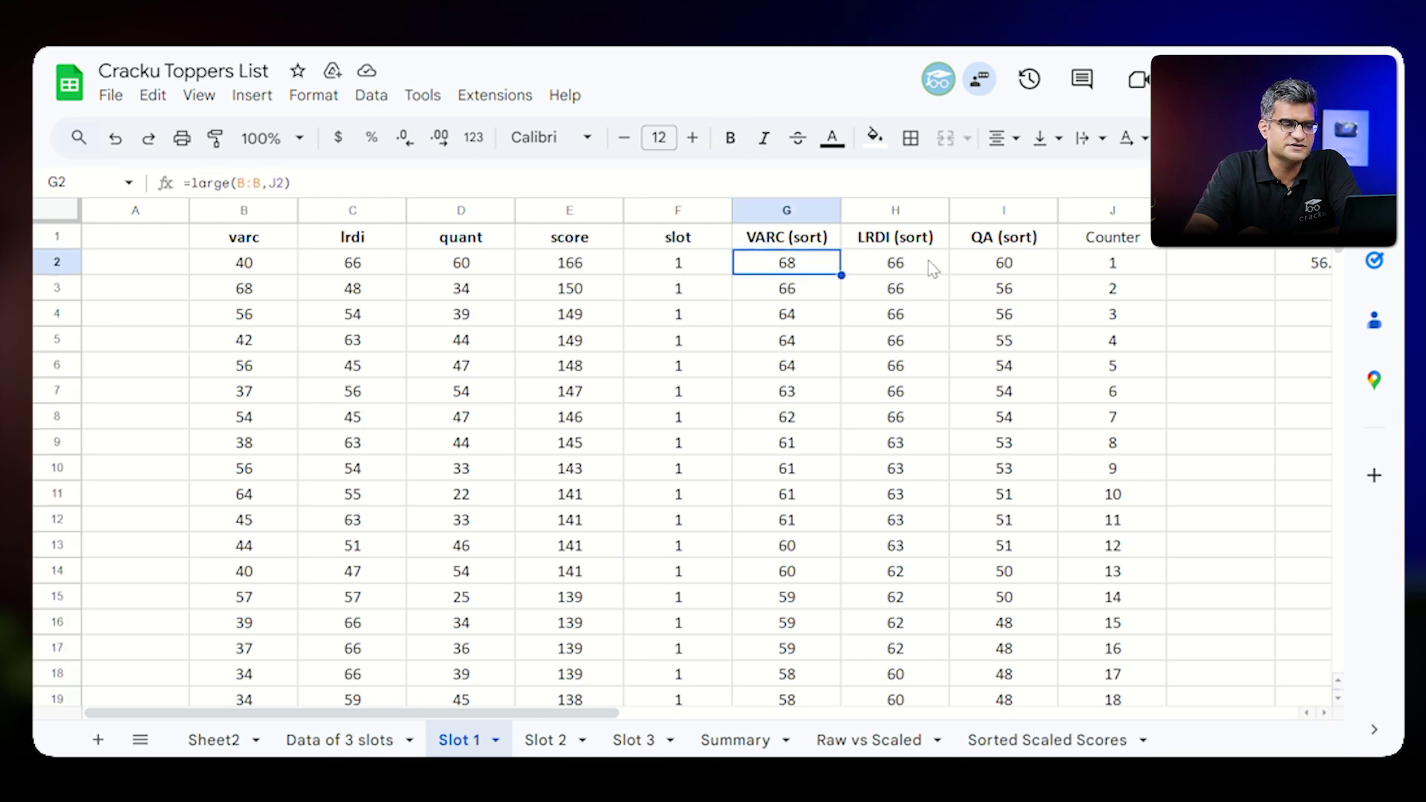
{"action": "left_click", "coordinate": [929, 262]}
{"action": "left_click", "coordinate": [998, 267]}
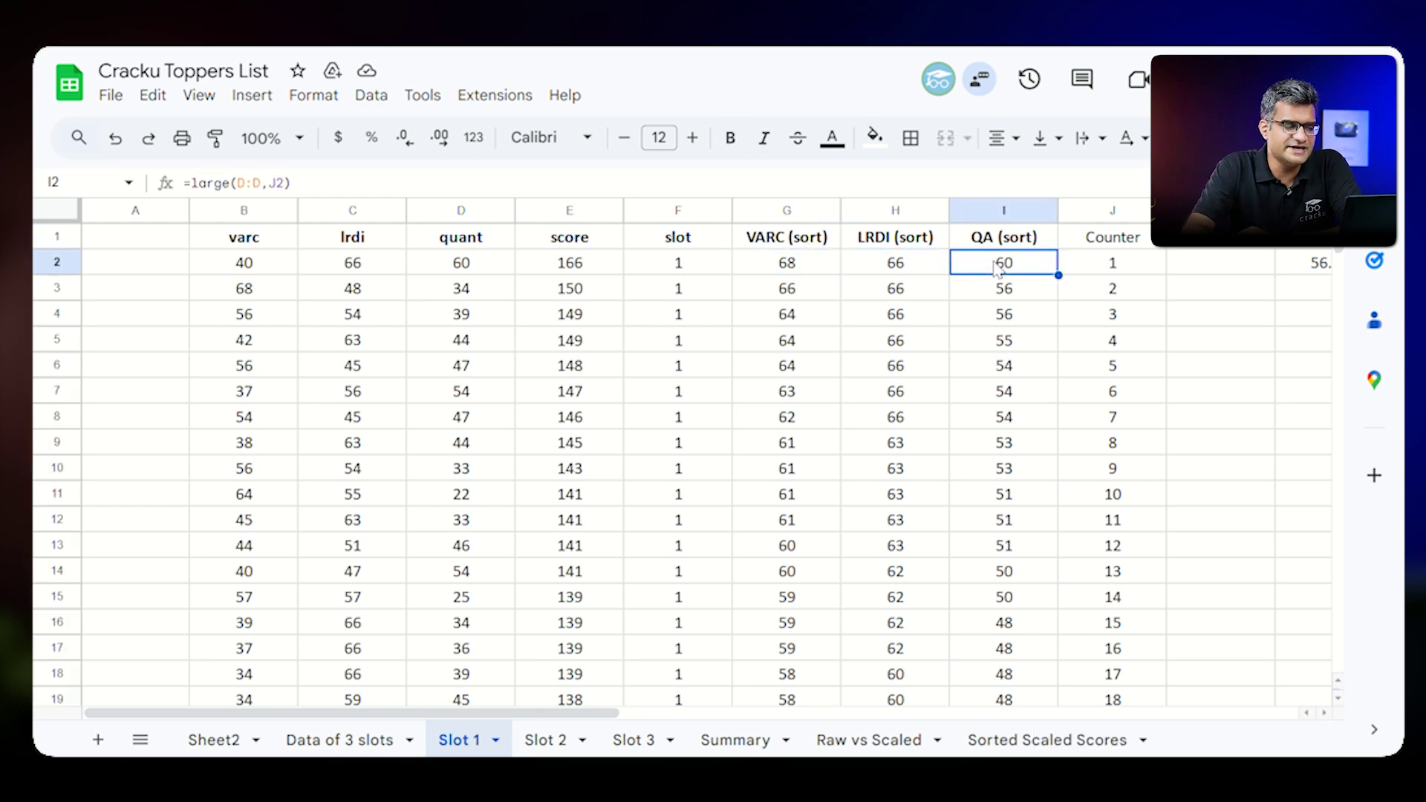
Check the VARC, LRDI and QA top 0.1% averages in the Slot 1 sheet
{"action": "left_click_drag", "start_coordinate": [617, 712], "coordinate": [812, 711]}
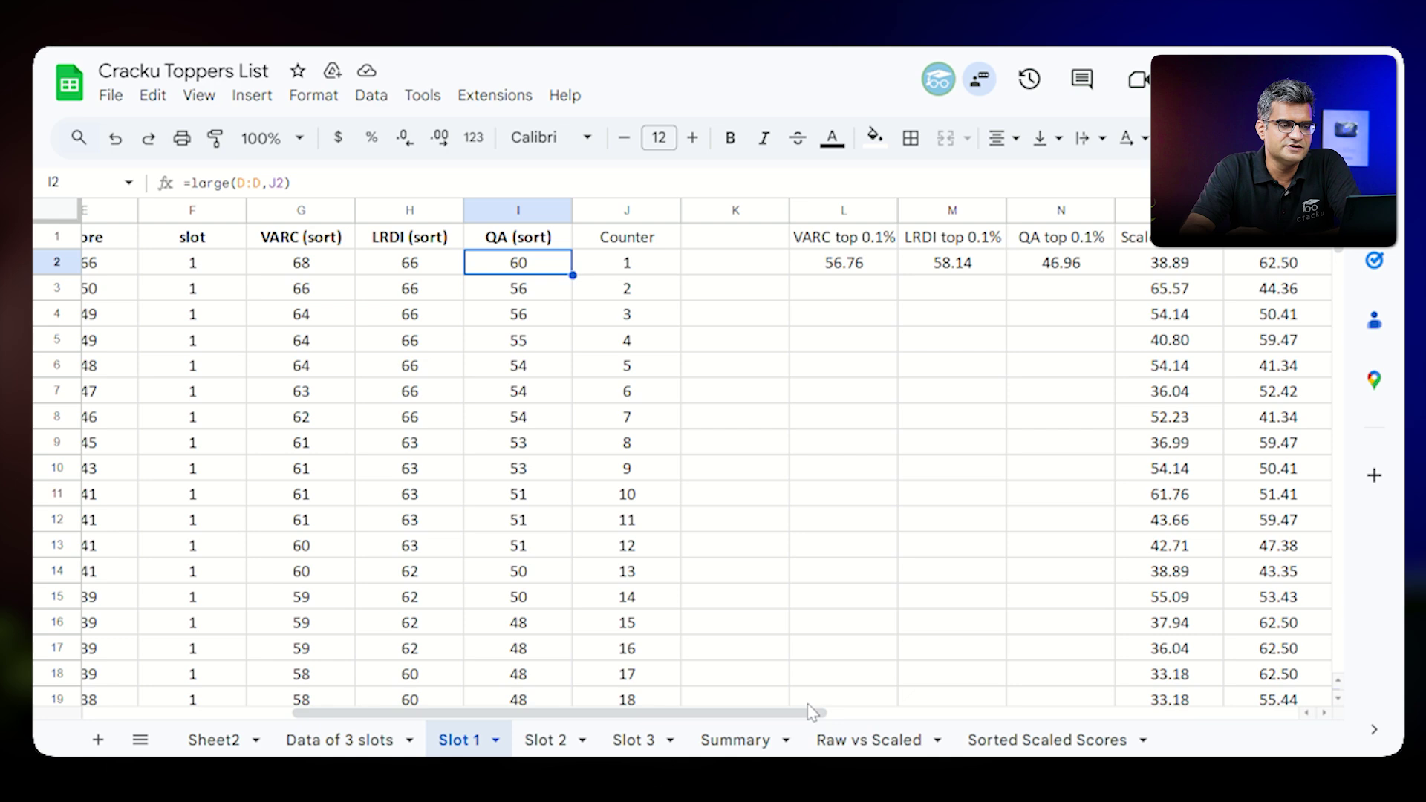
{"action": "left_click", "coordinate": [858, 266]}
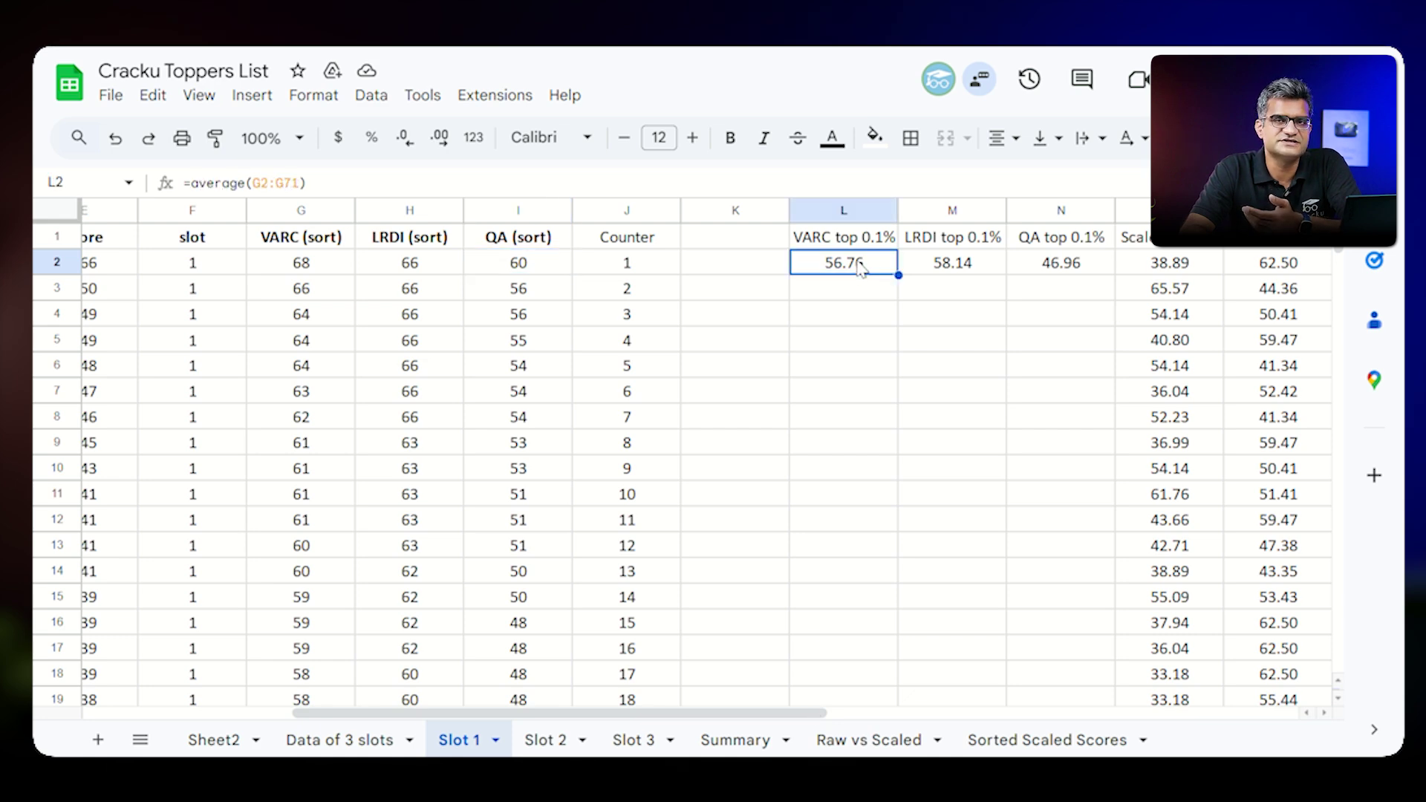
{"action": "left_click", "coordinate": [956, 275]}
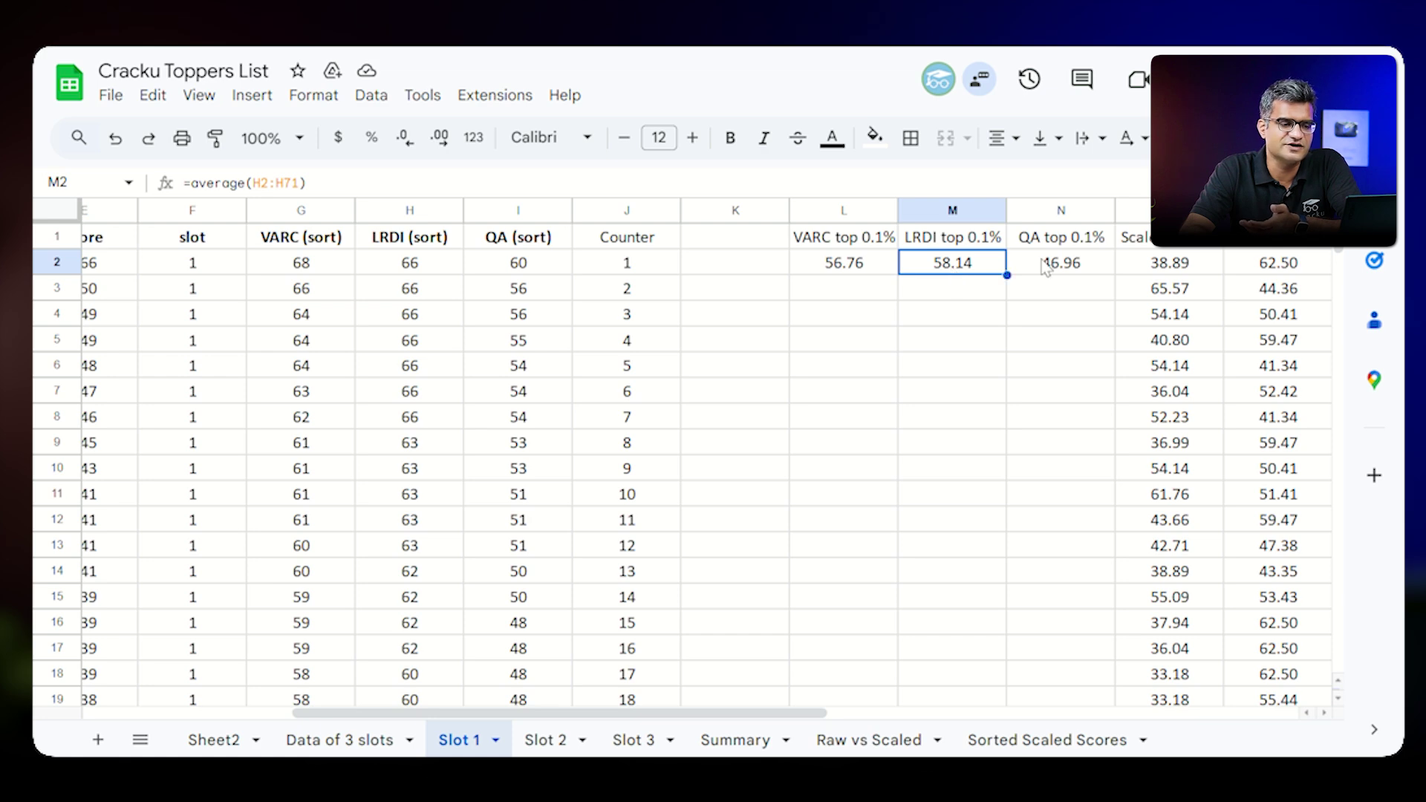
{"action": "left_click", "coordinate": [1012, 270]}
Open the Slot 2 sheet and view its top 0.1% averages in the first data row
{"action": "left_click", "coordinate": [548, 742]}
{"action": "left_click_drag", "start_coordinate": [1345, 648], "coordinate": [1343, 253]}
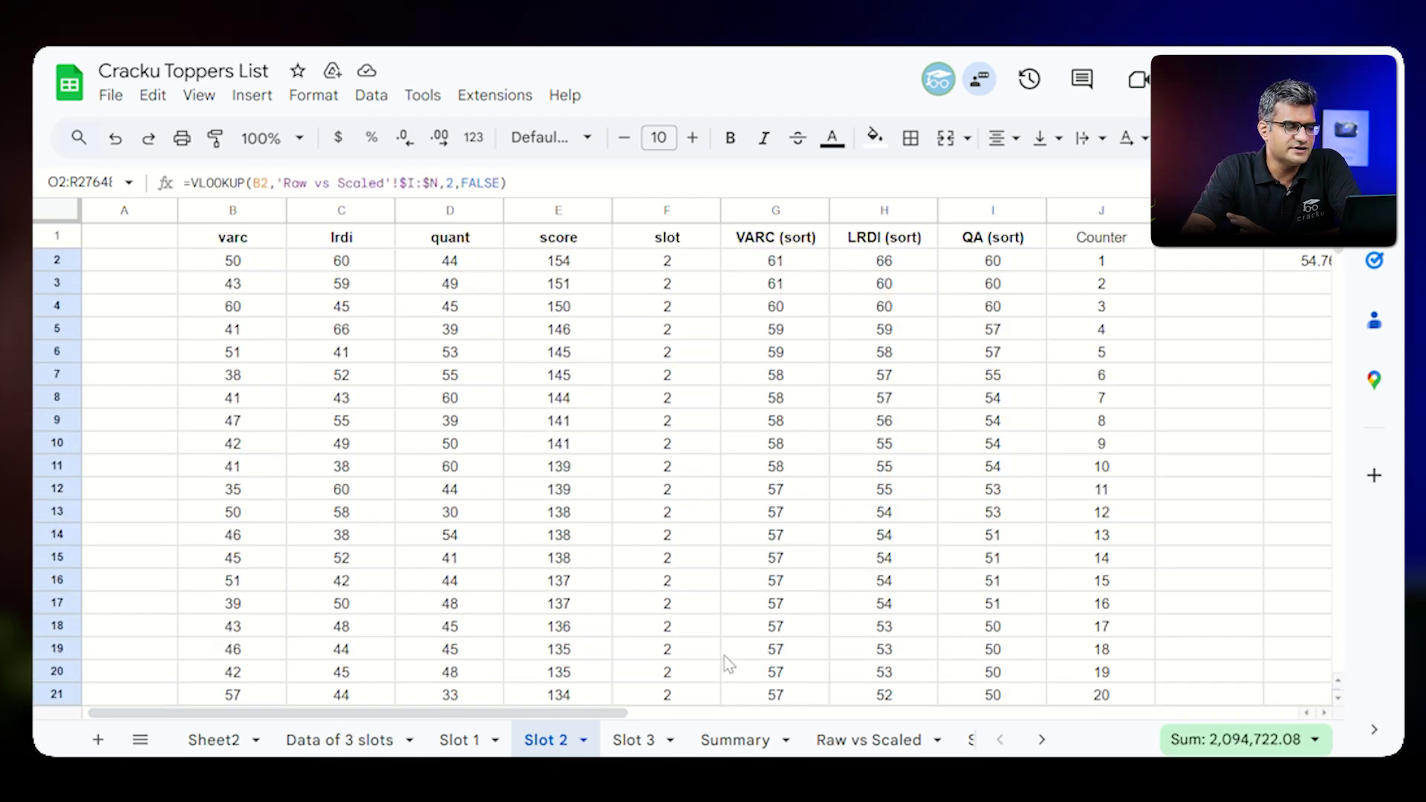
{"action": "left_click_drag", "start_coordinate": [548, 714], "coordinate": [687, 717]}
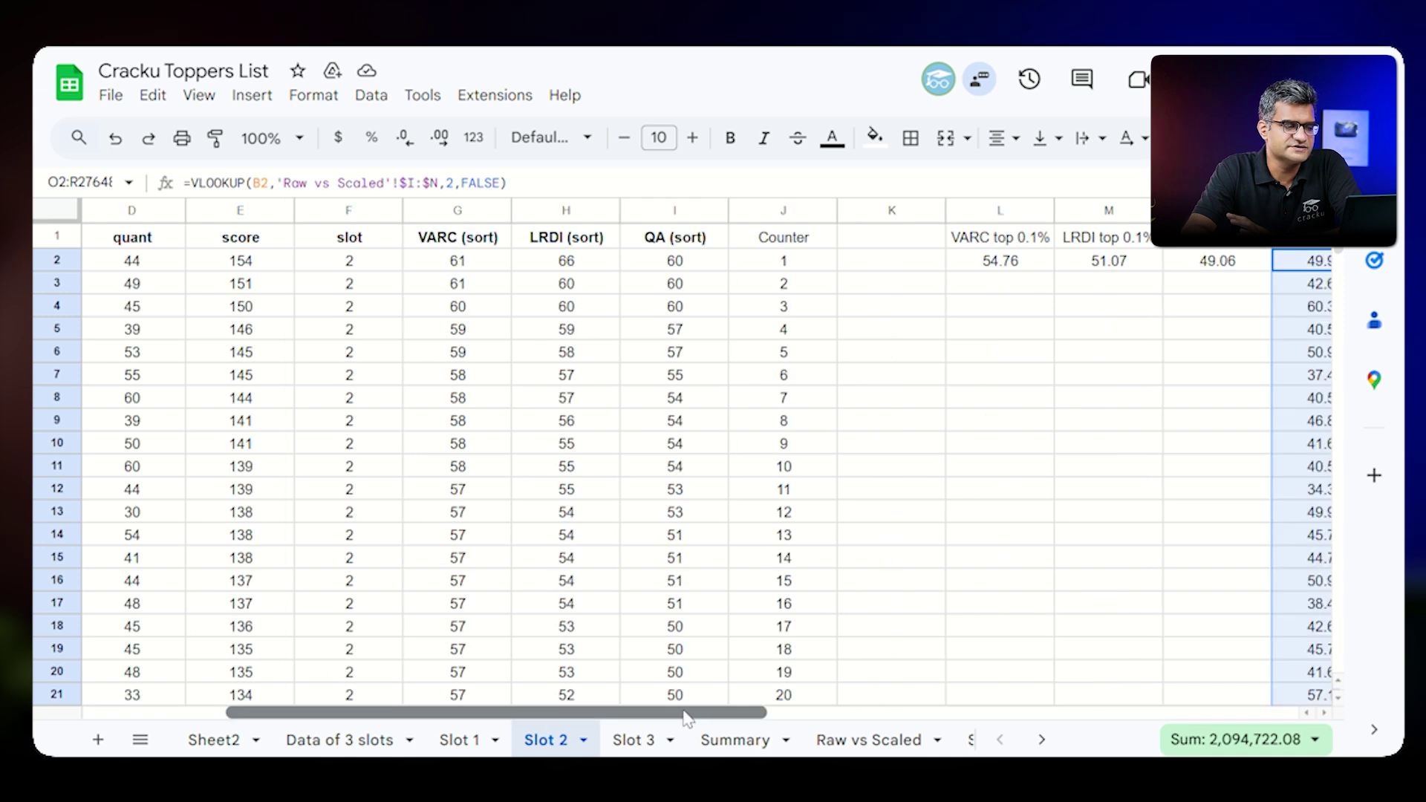
Open the Slot 3 sheet and inspect its VARC, LRDI and QA top 0.1% average formulas
{"action": "left_click", "coordinate": [624, 743]}
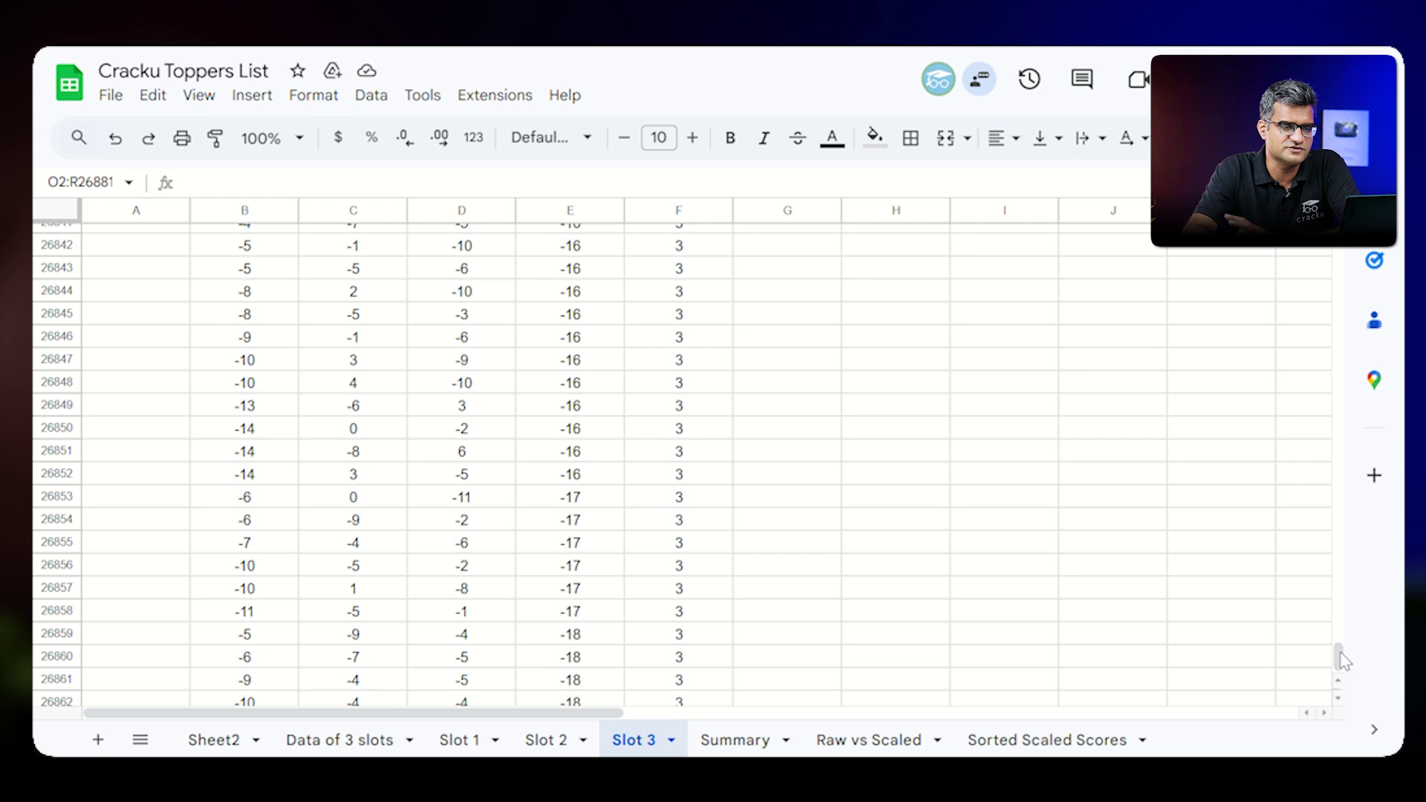
{"action": "left_click_drag", "start_coordinate": [1337, 657], "coordinate": [1337, 251]}
{"action": "left_click_drag", "start_coordinate": [574, 713], "coordinate": [769, 716]}
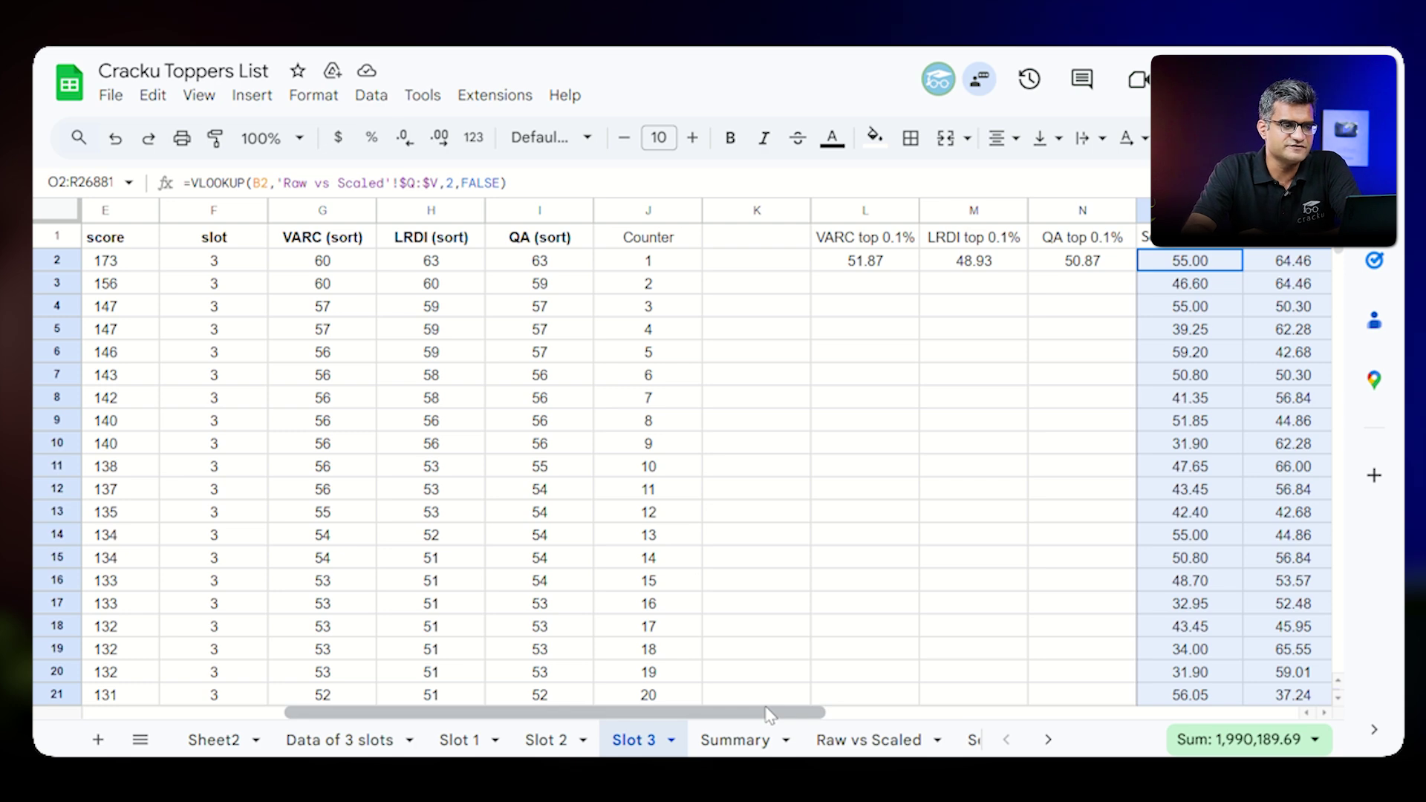
{"action": "left_click", "coordinate": [840, 263]}
{"action": "left_click", "coordinate": [956, 265]}
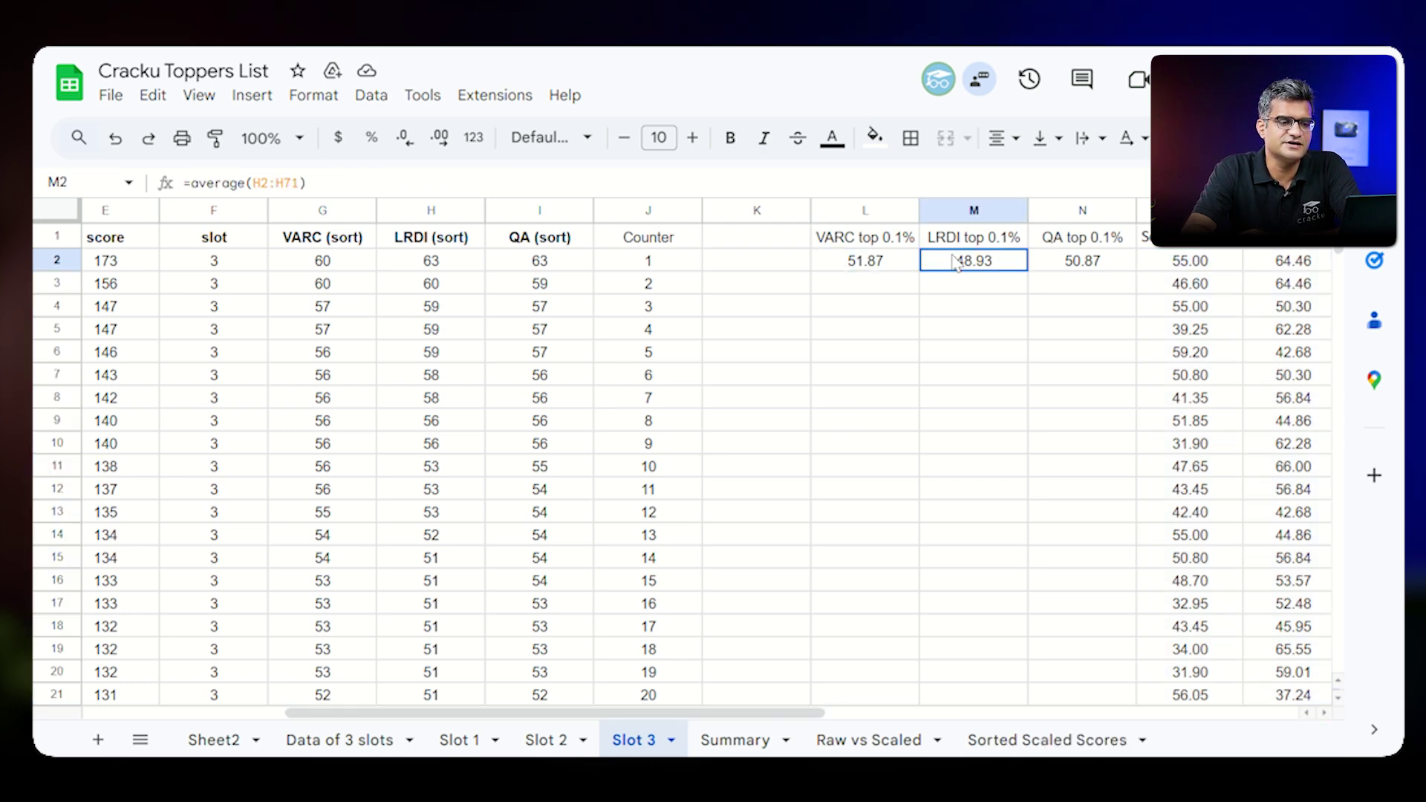
{"action": "left_click", "coordinate": [1090, 268]}
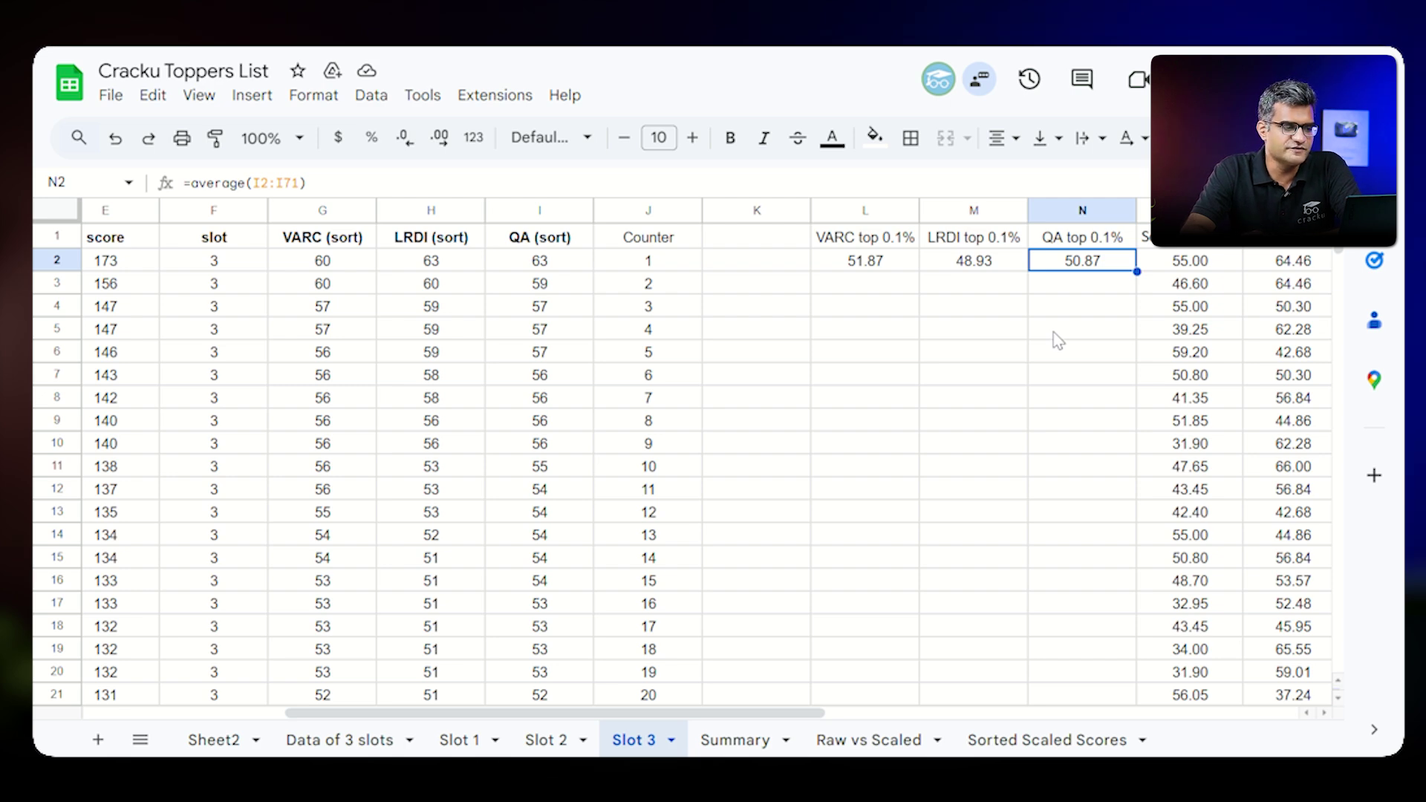
Open the Summary sheet and inspect the VARC mean formulas for Slots 1 to 3 and the Slot 1 standard deviation formula
{"action": "left_click", "coordinate": [734, 740]}
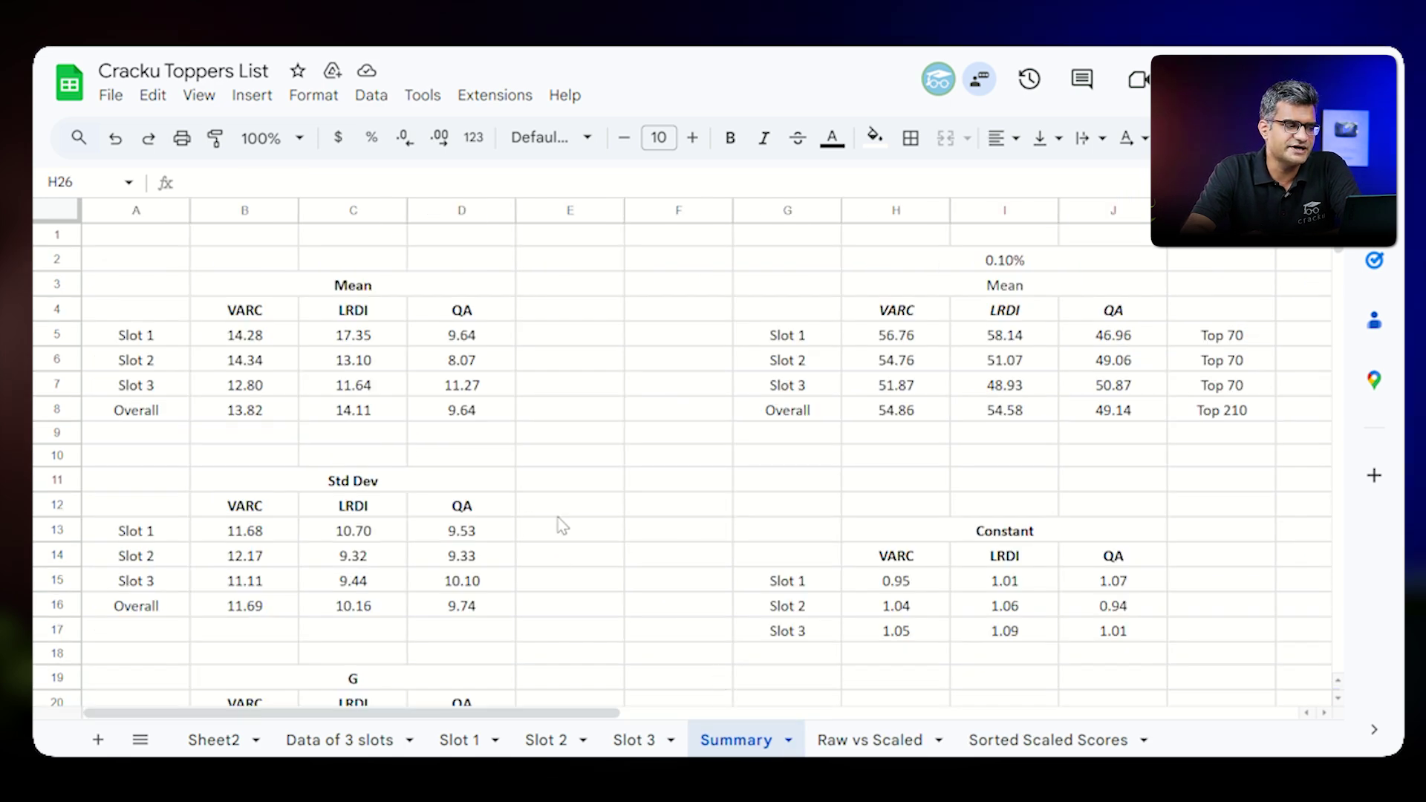
{"action": "left_click", "coordinate": [276, 336]}
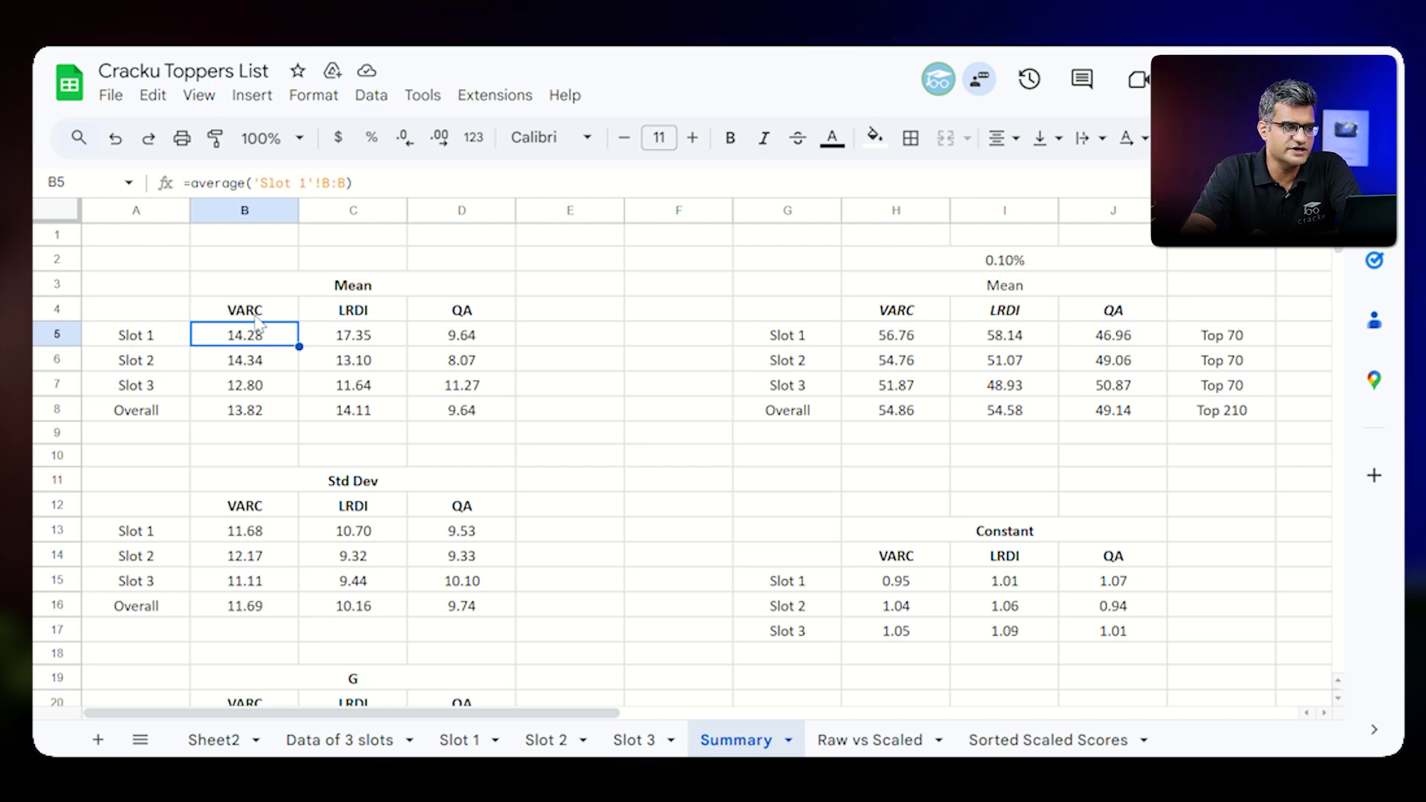
{"action": "left_click", "coordinate": [258, 364]}
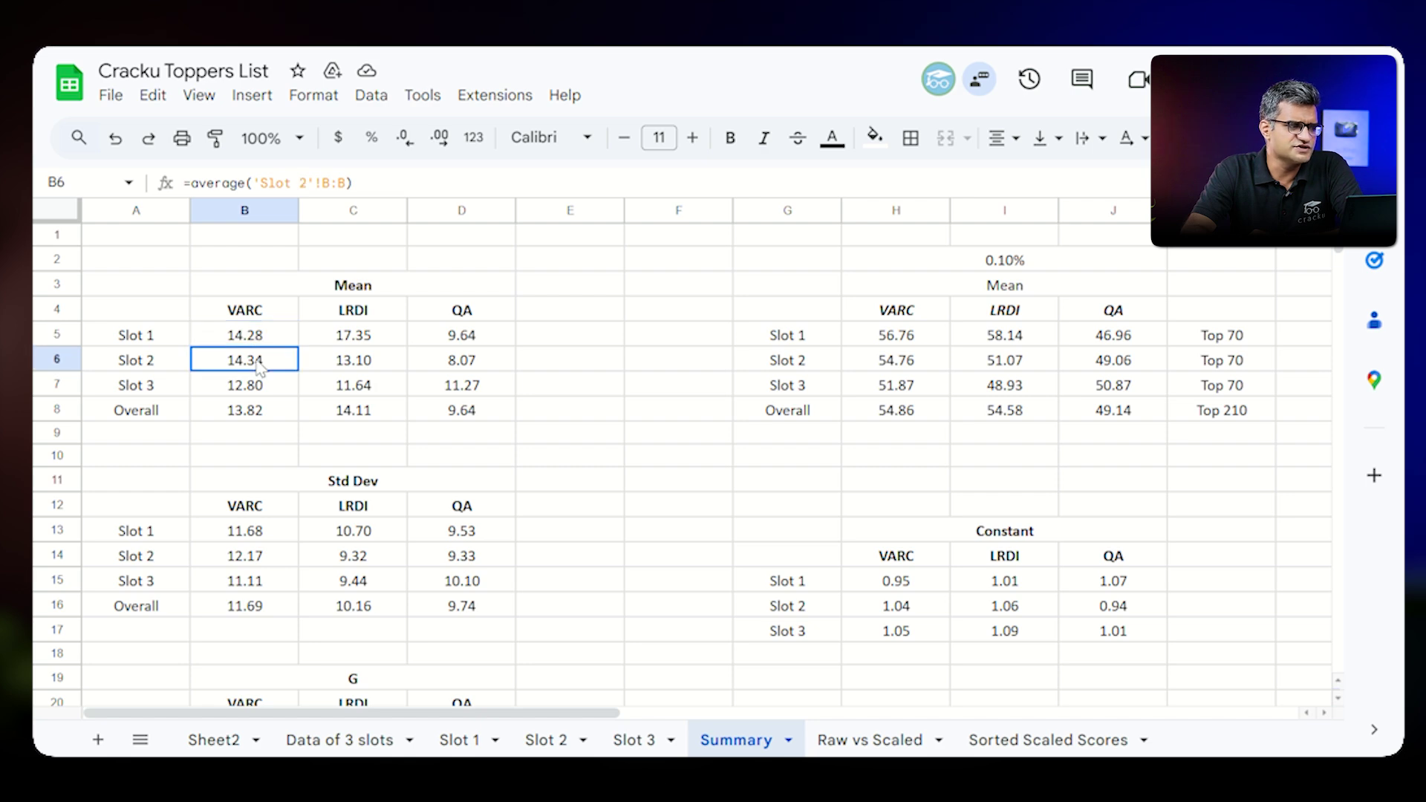
{"action": "left_click", "coordinate": [239, 391]}
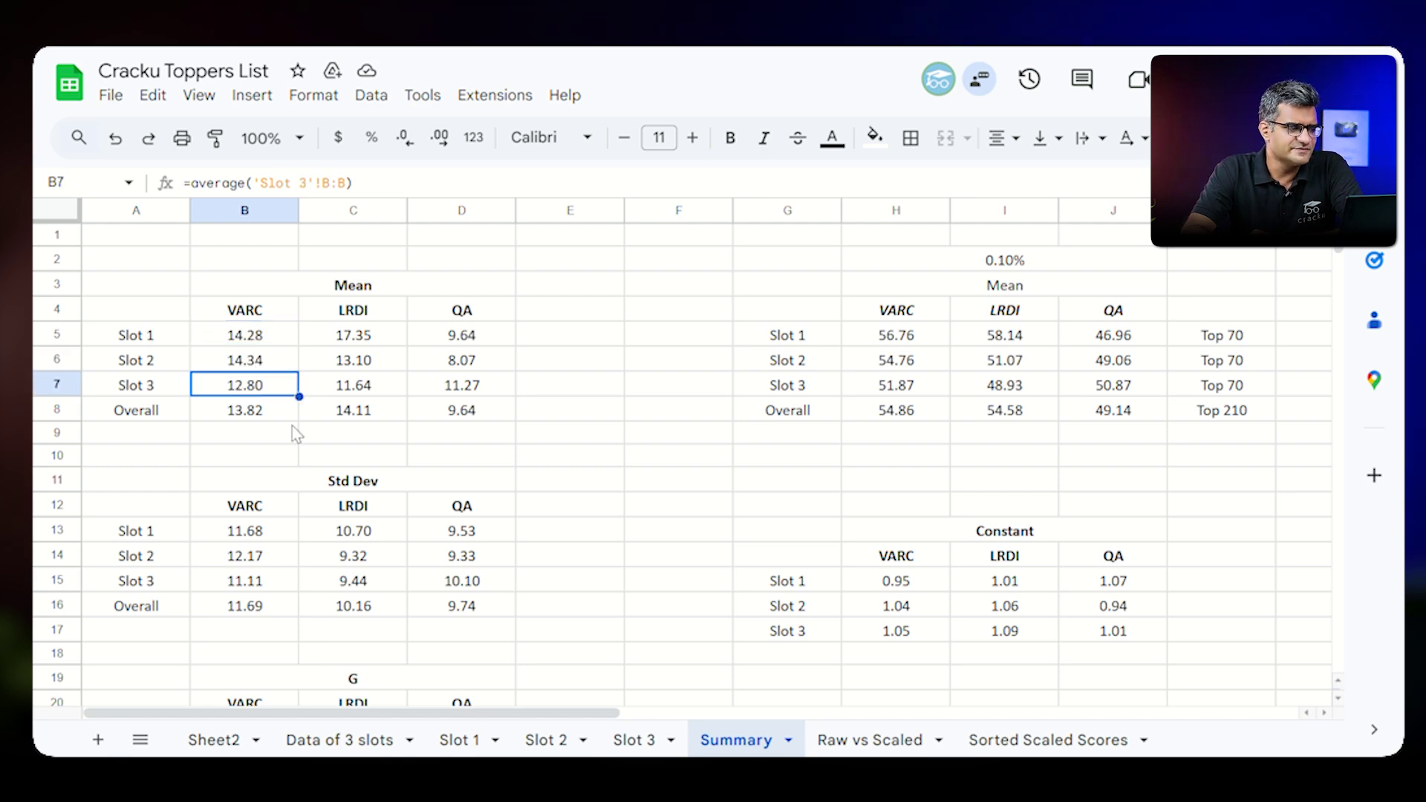
{"action": "left_click", "coordinate": [260, 540]}
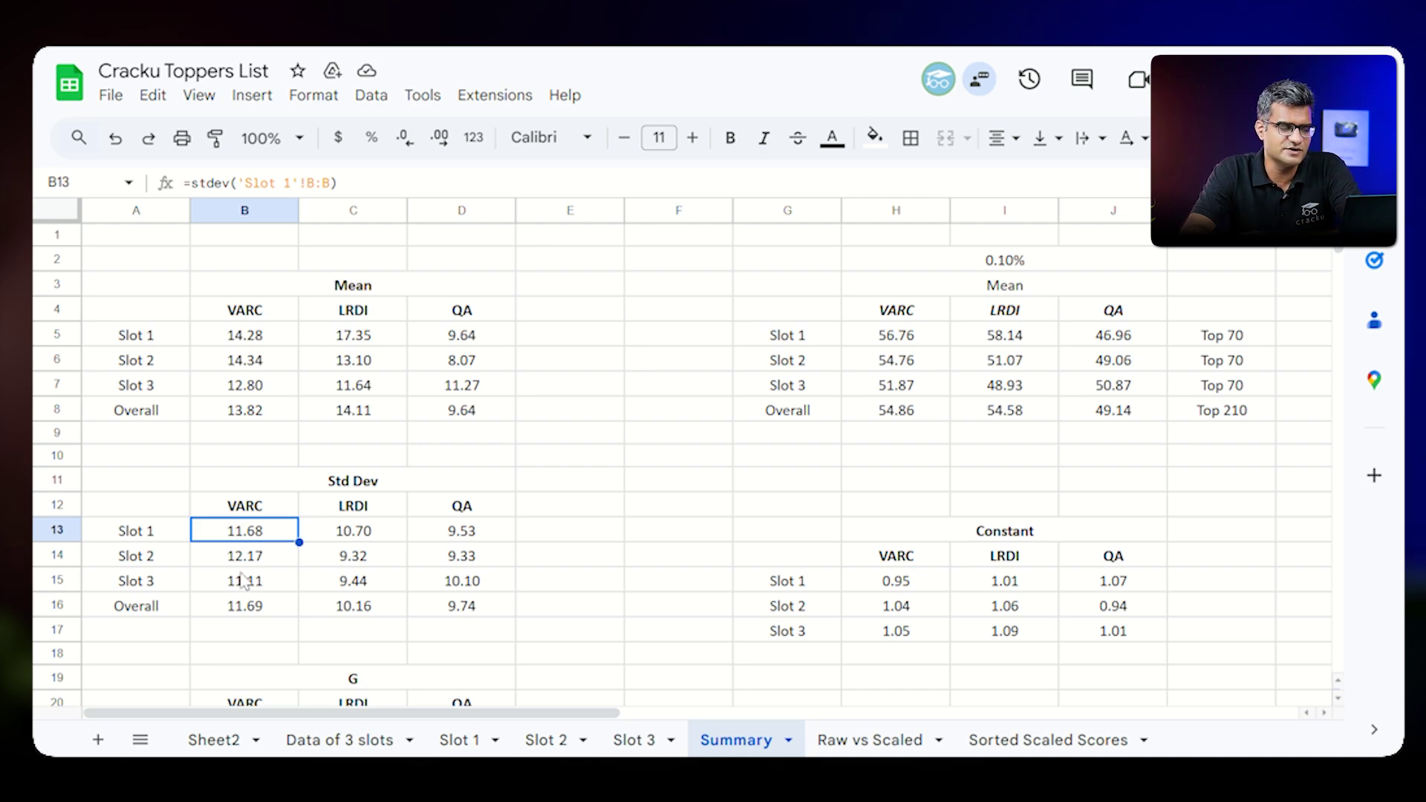
Inspect the VARC formulas for Slot 1 and Overall in the G table, and return to the start of the Summary sheet
{"action": "scroll", "coordinate": [505, 528], "scroll_direction": "down", "scroll_amount": 3}
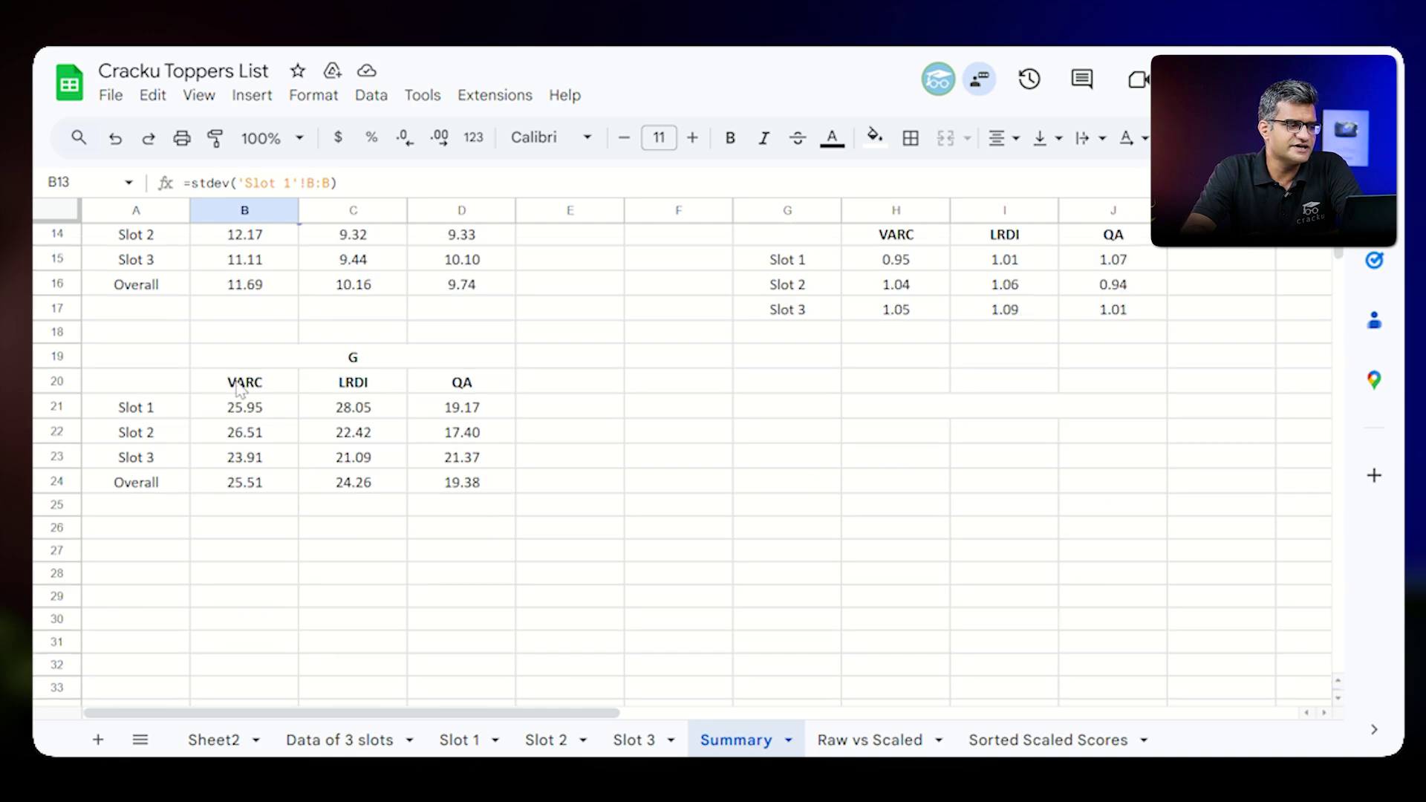
{"action": "left_click", "coordinate": [238, 410]}
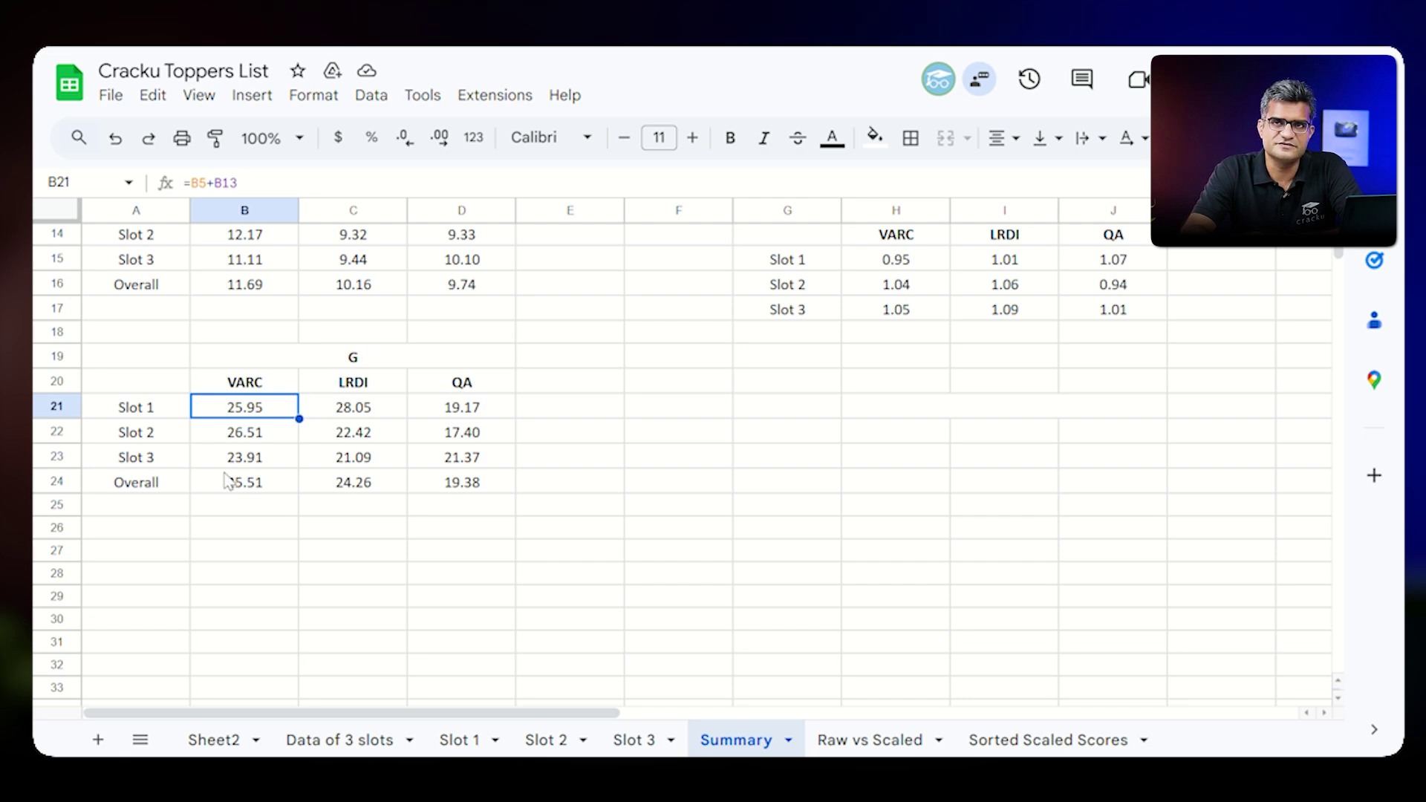
{"action": "left_click", "coordinate": [256, 486]}
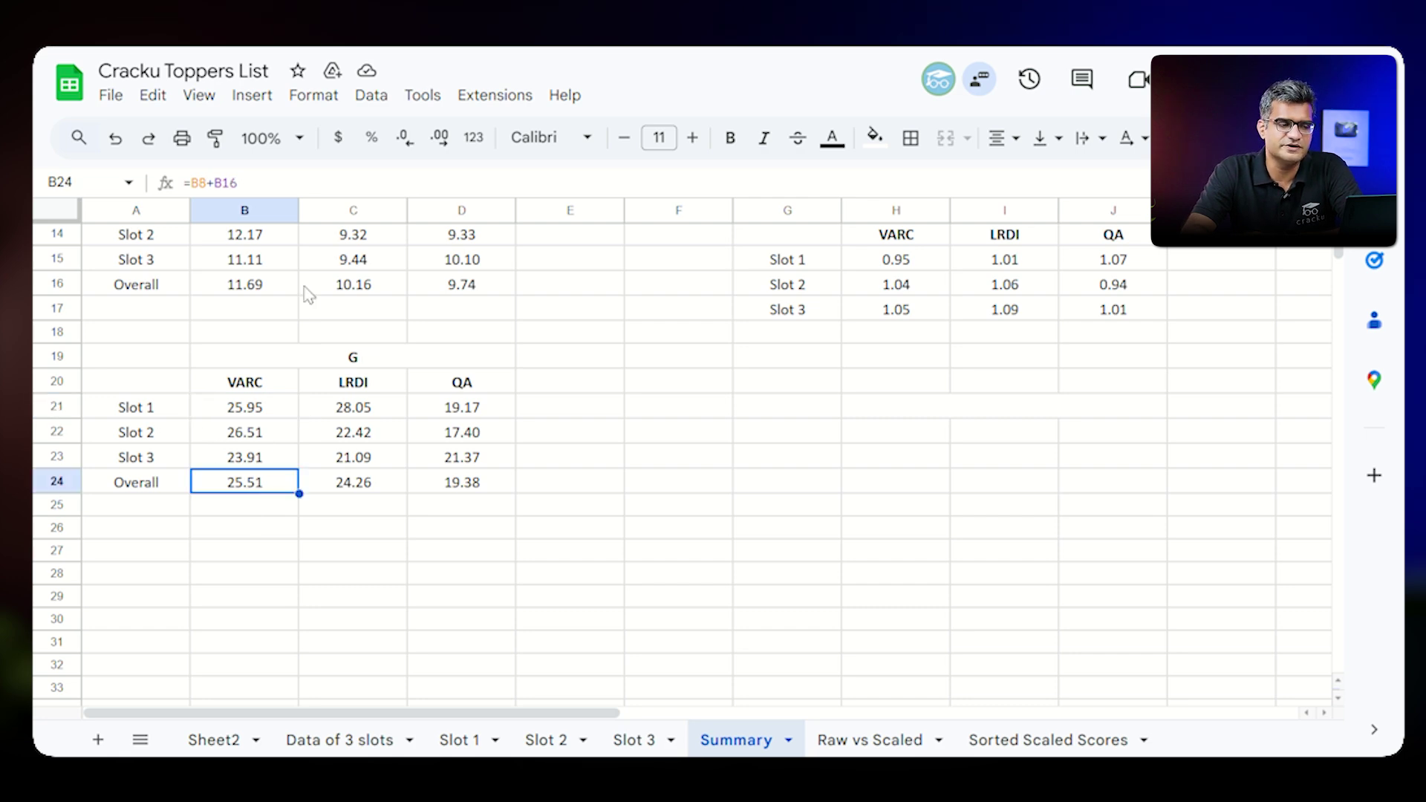
{"action": "scroll", "coordinate": [528, 444], "scroll_direction": "up", "scroll_amount": 2}
{"action": "scroll", "coordinate": [540, 449], "scroll_direction": "up", "scroll_amount": 4}
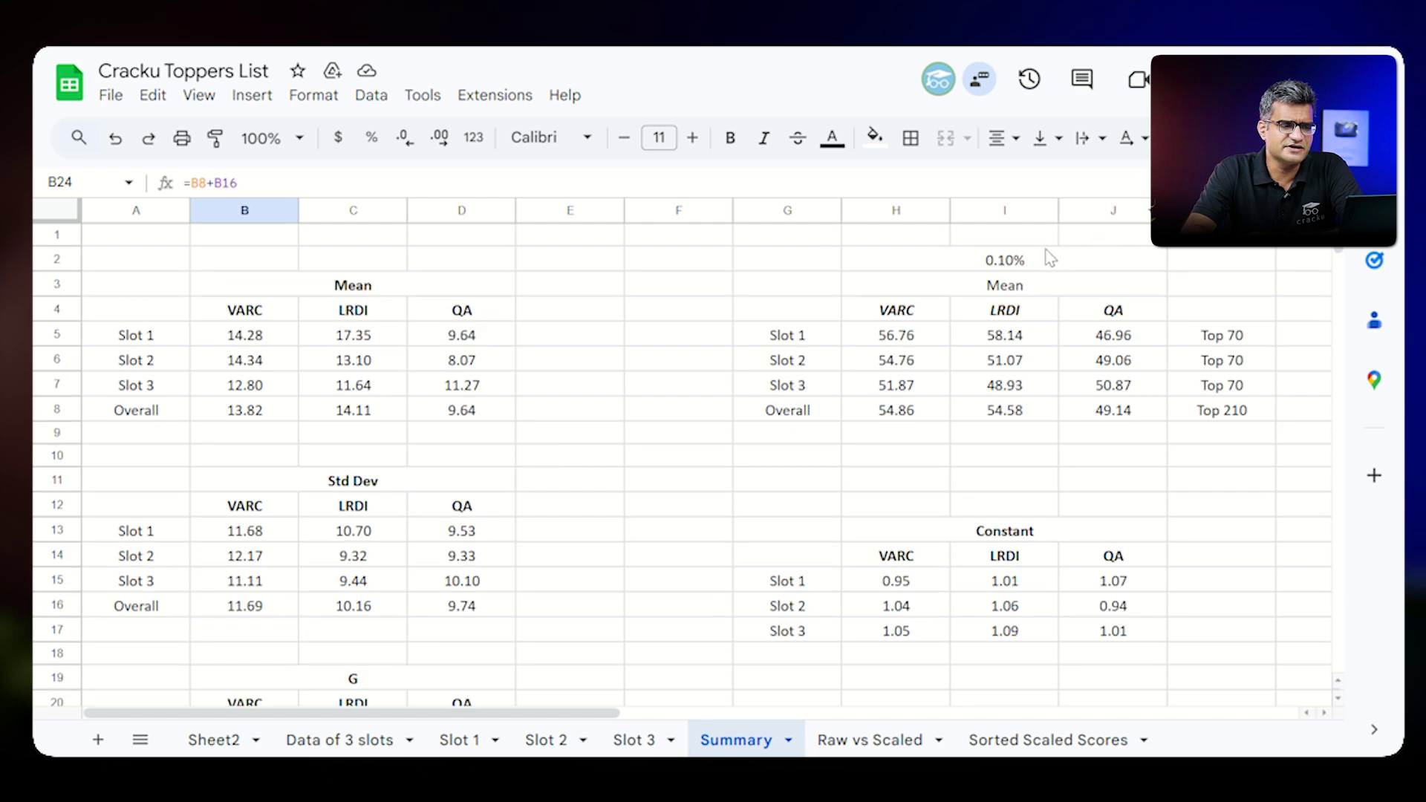
Inspect the 0.10% Mean table, checking the source references of the Slot 1 VARC and Slot 3 QA averages
{"action": "left_click", "coordinate": [1008, 286]}
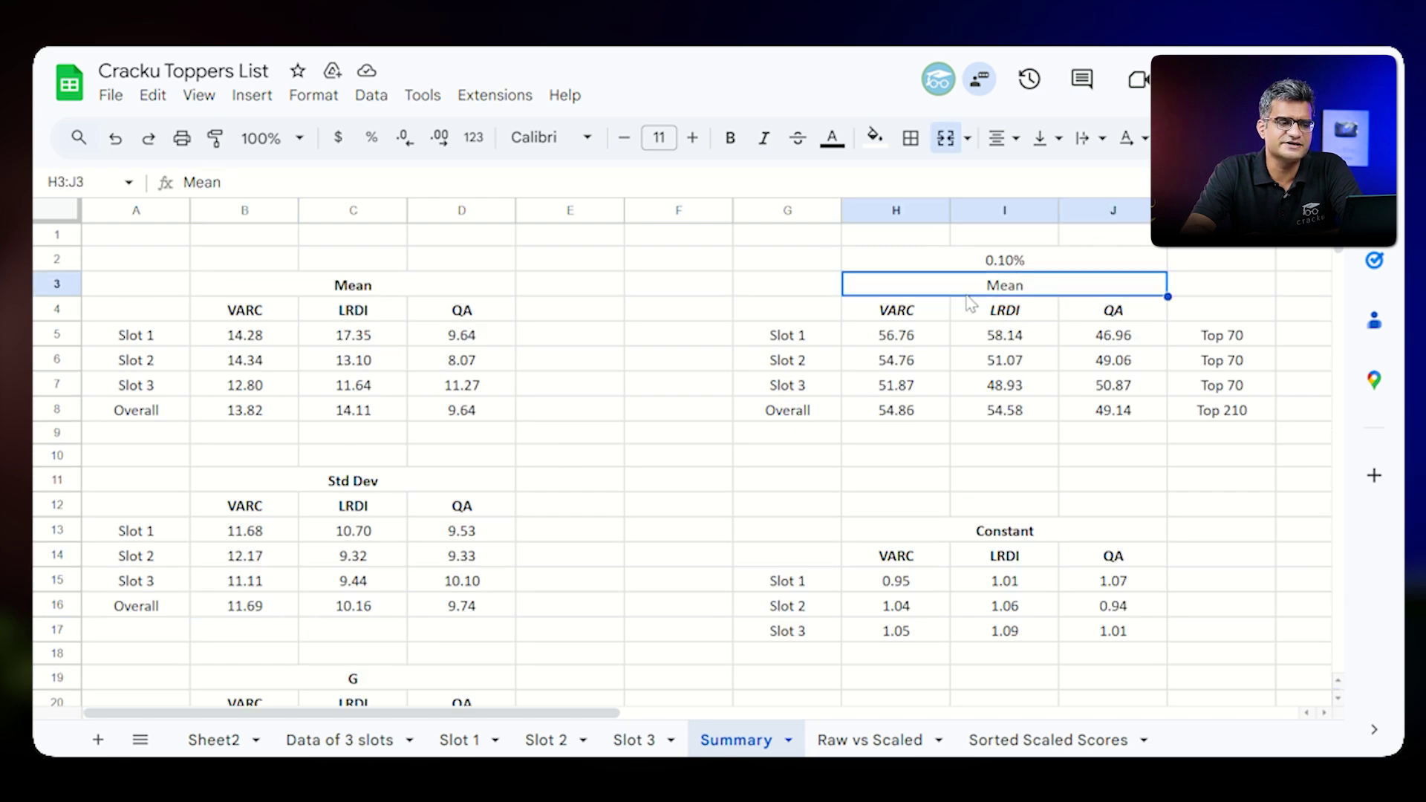
{"action": "left_click", "coordinate": [897, 337]}
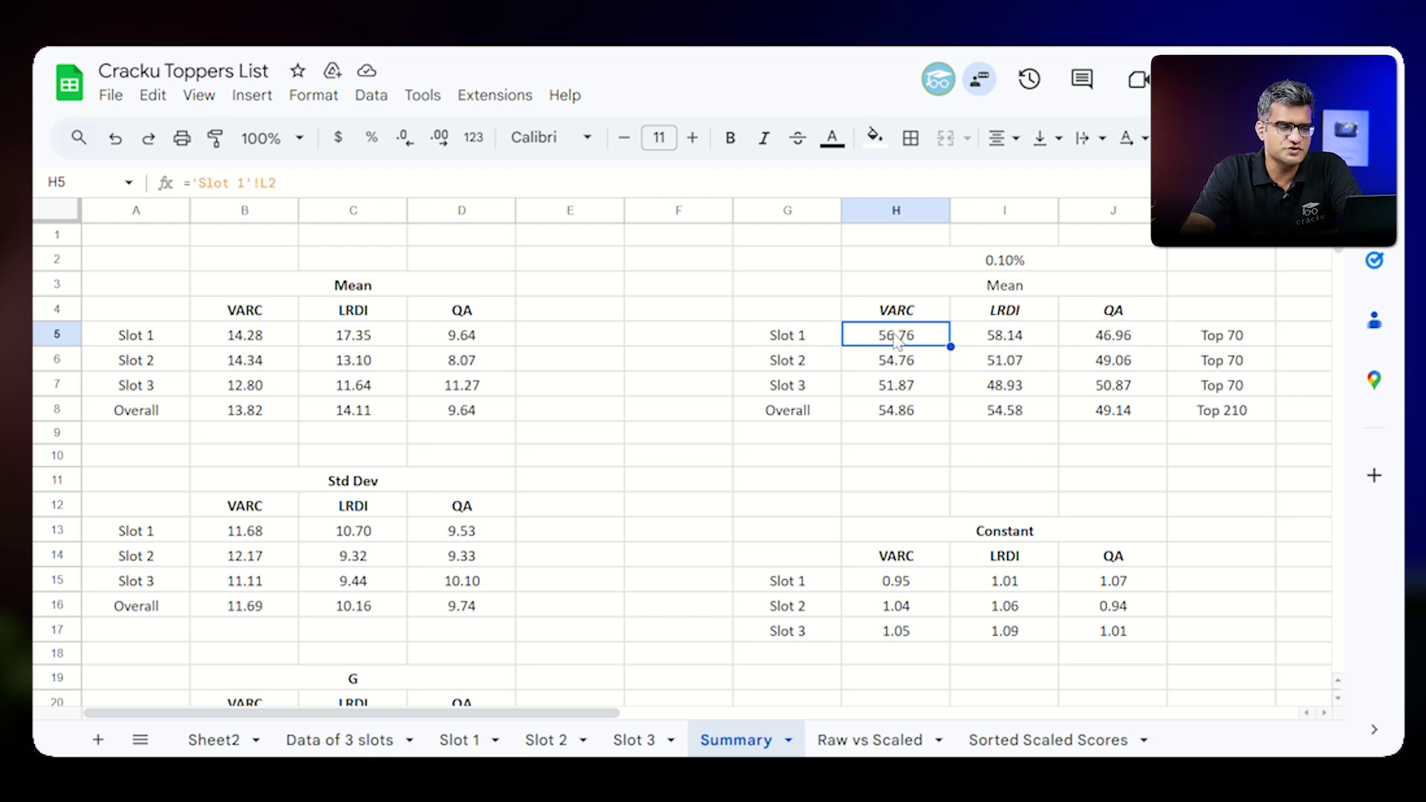
{"action": "left_click", "coordinate": [1115, 392]}
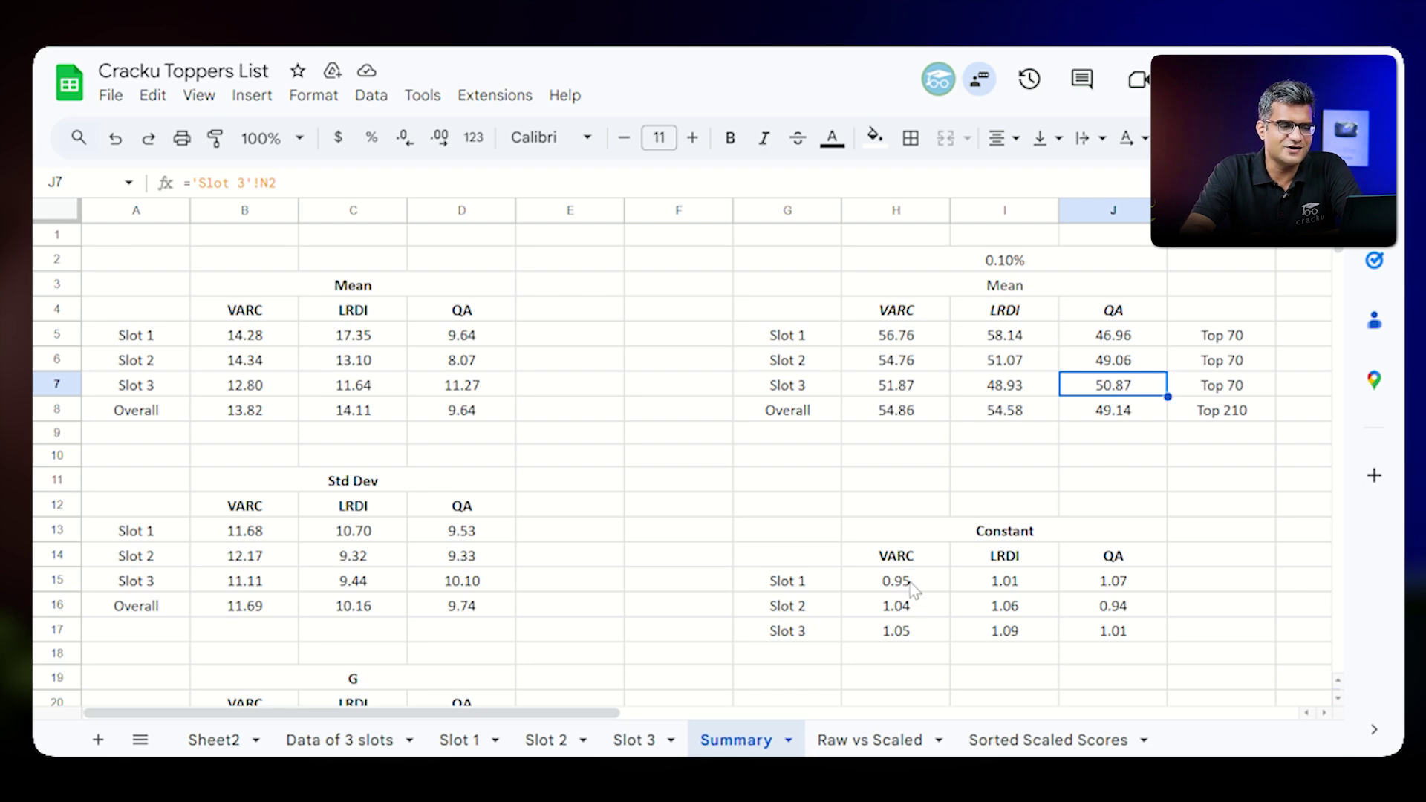
Inspect the Constant table formulas for Slot 1 LRDI and QA and for Slot 2 VARC
{"action": "left_click", "coordinate": [1004, 586]}
{"action": "left_click", "coordinate": [1109, 590]}
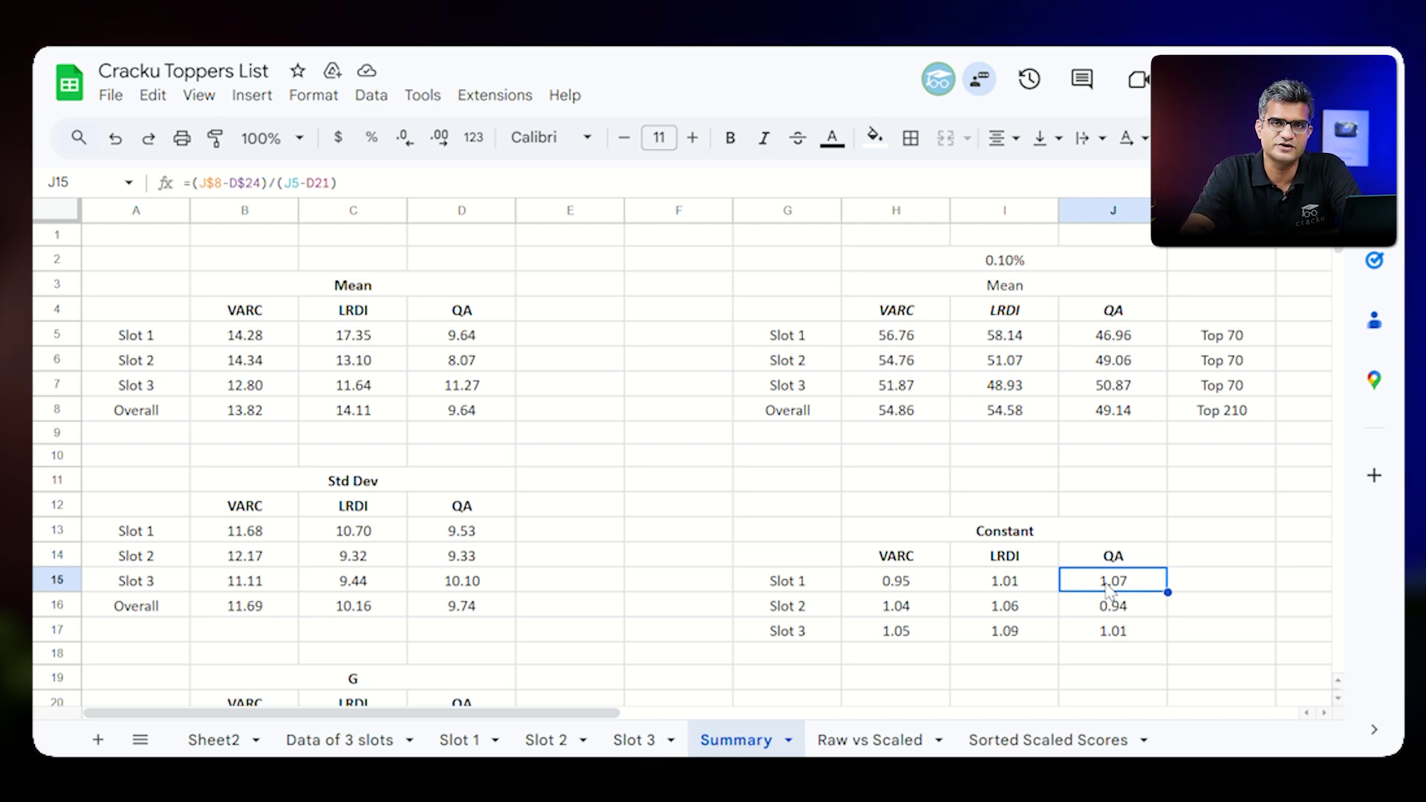
{"action": "left_click", "coordinate": [940, 610]}
{"action": "left_click", "coordinate": [1038, 613]}
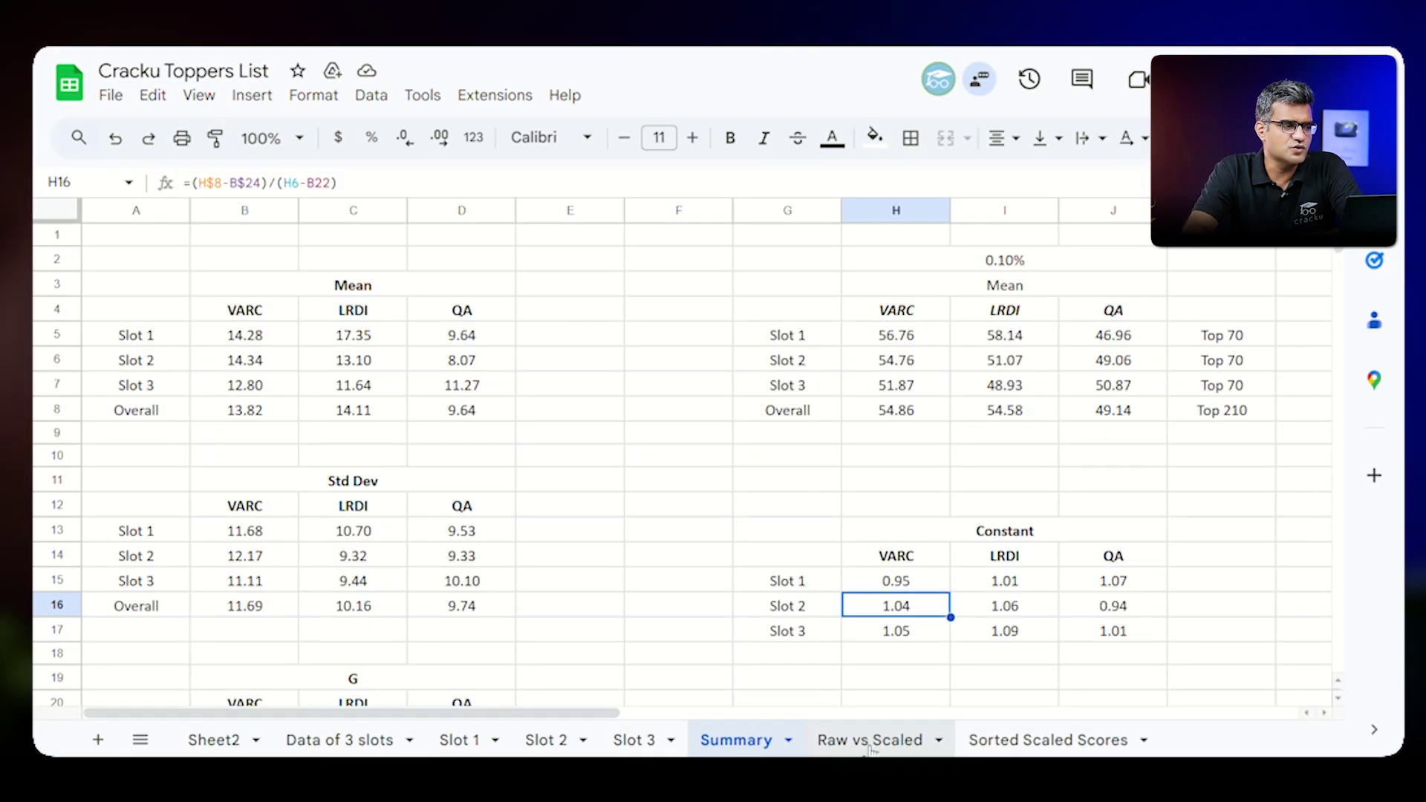
Open the Raw vs Scaled sheet and inspect the Slot 1 VARC scaling formulas, including the one for a raw score of 9
{"action": "left_click", "coordinate": [871, 740]}
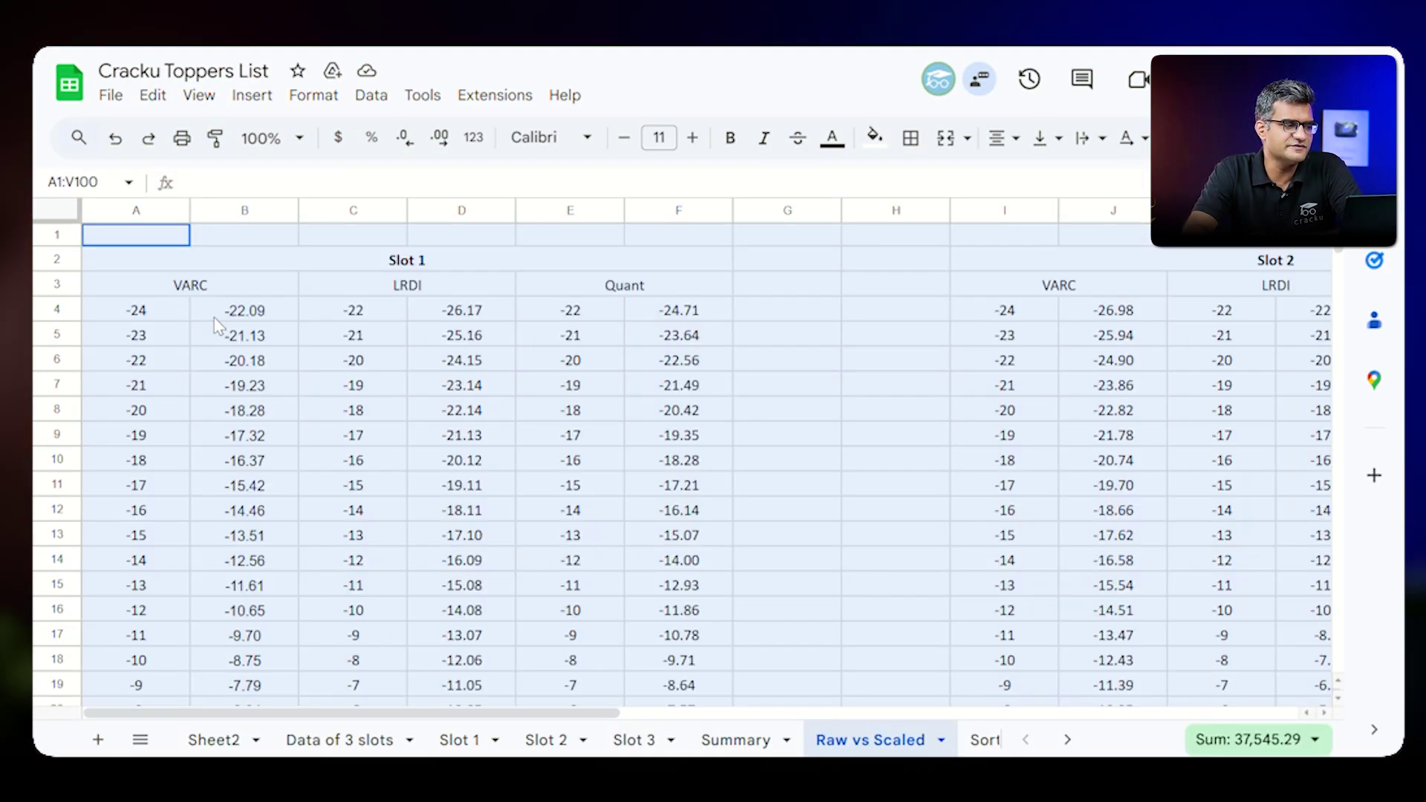
{"action": "left_click", "coordinate": [256, 314]}
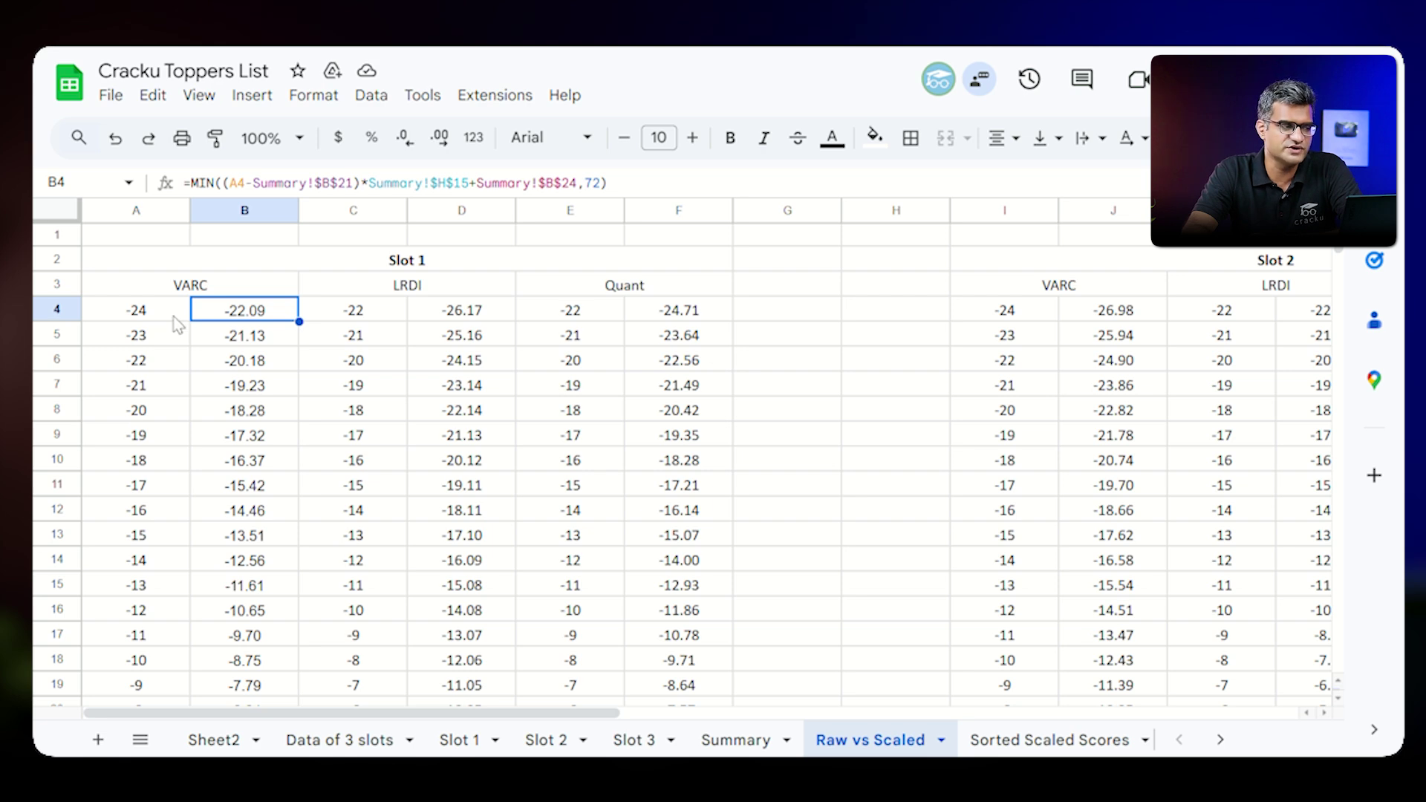
{"action": "left_click", "coordinate": [211, 461]}
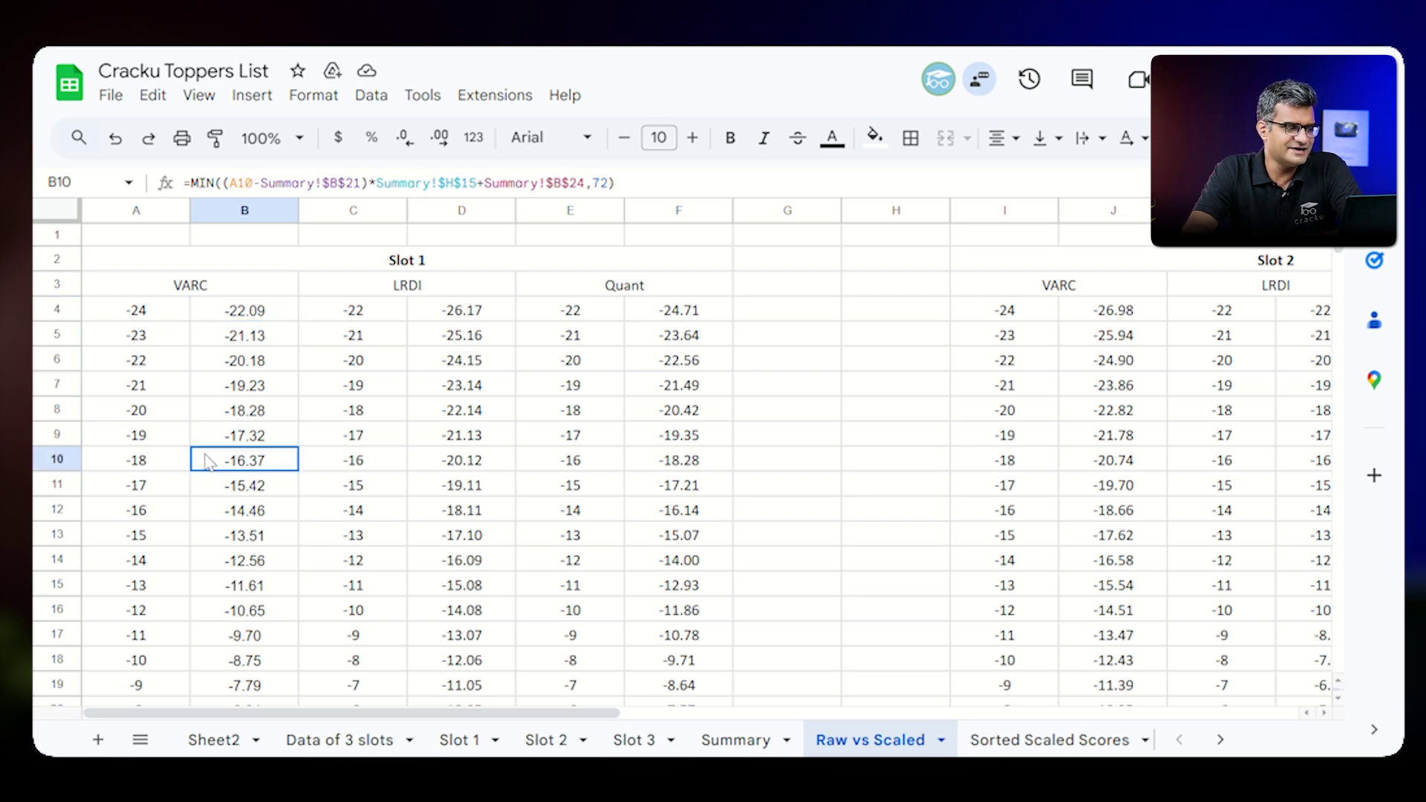
{"action": "scroll", "coordinate": [187, 408], "scroll_direction": "down", "scroll_amount": 7}
{"action": "left_click", "coordinate": [137, 601]}
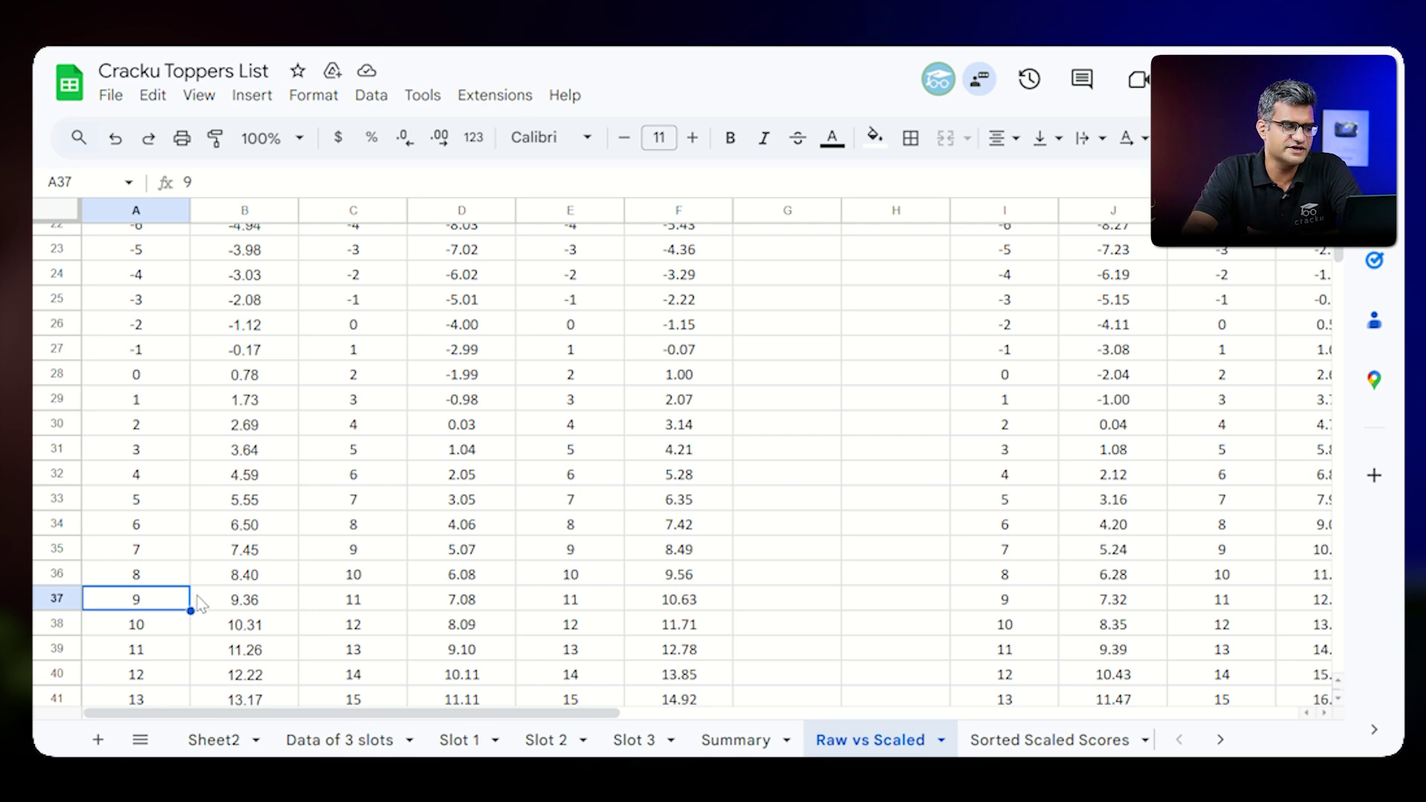
{"action": "left_click", "coordinate": [270, 596]}
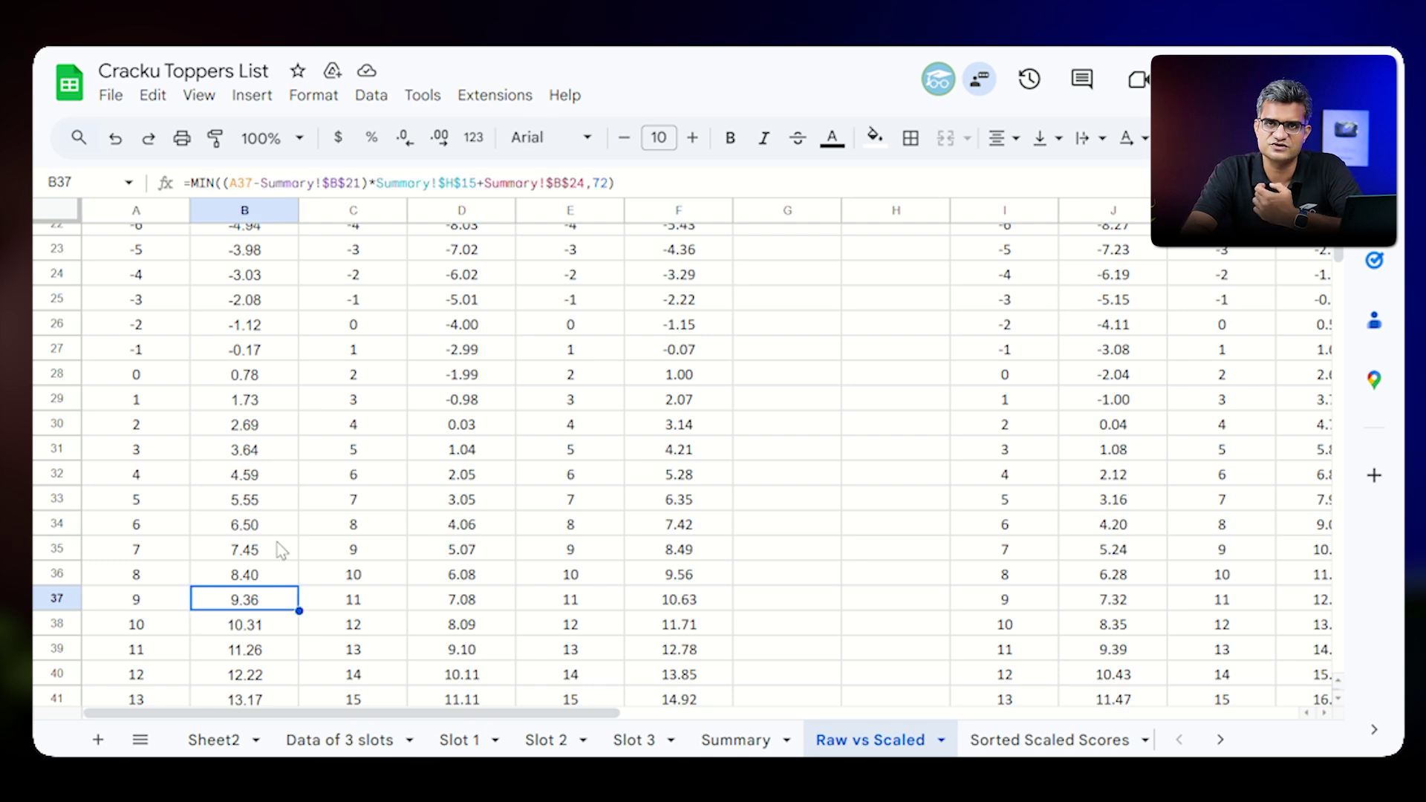
{"action": "scroll", "coordinate": [785, 476], "scroll_direction": "up", "scroll_amount": 7}
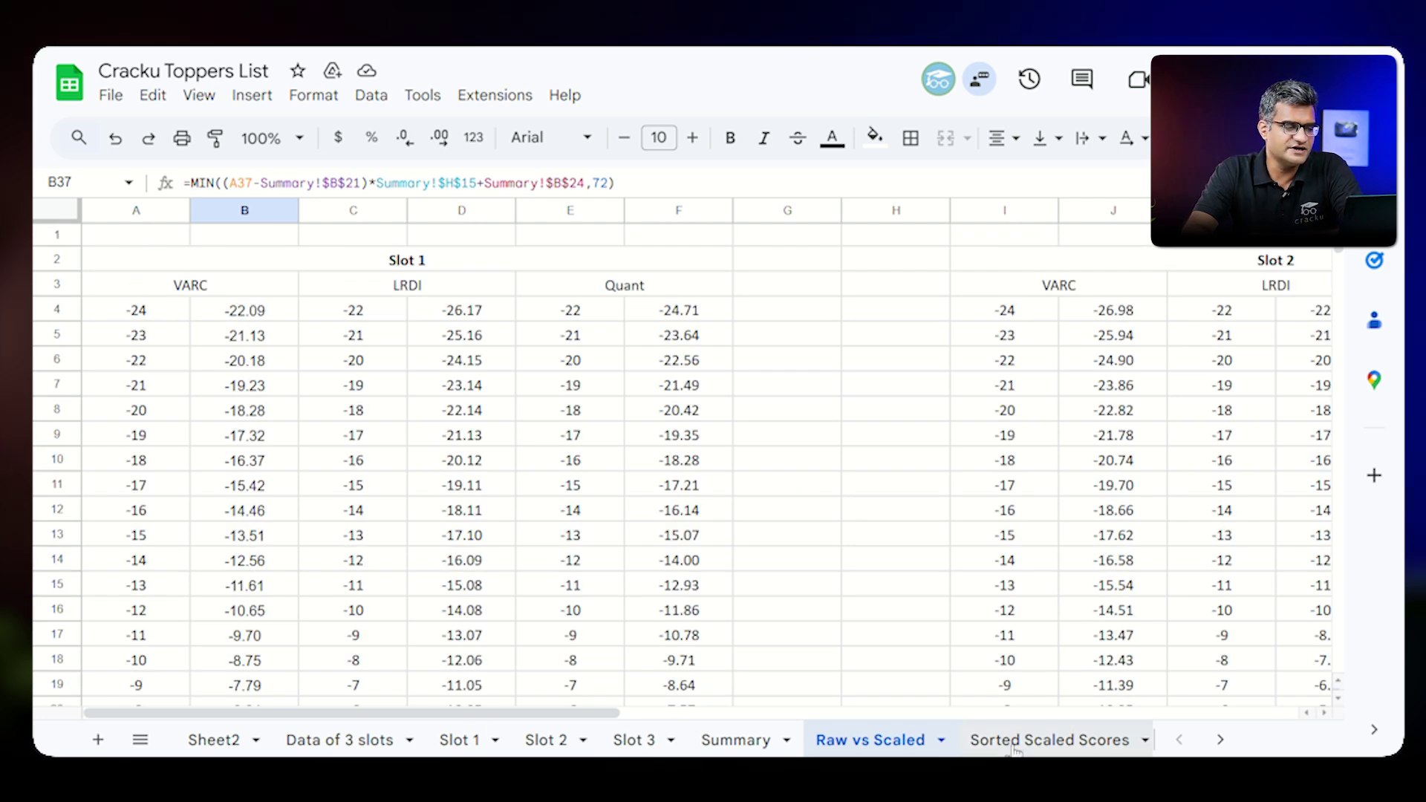
Open the Slot 1 sheet and inspect the first data row's scaled VARC, LRDI, QA and overall score formulas
{"action": "left_click", "coordinate": [459, 740]}
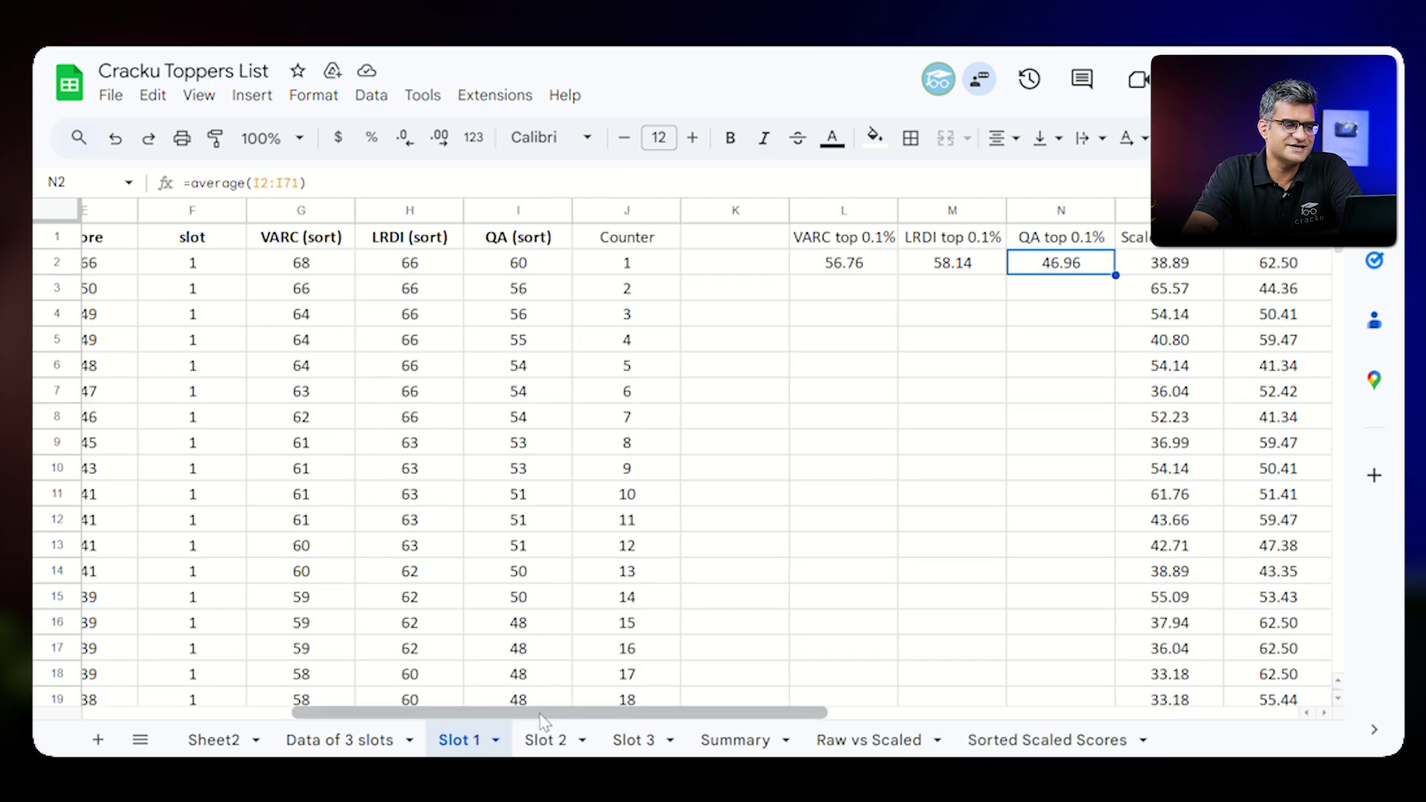
{"action": "left_click_drag", "start_coordinate": [566, 719], "coordinate": [712, 715]}
{"action": "left_click", "coordinate": [817, 269]}
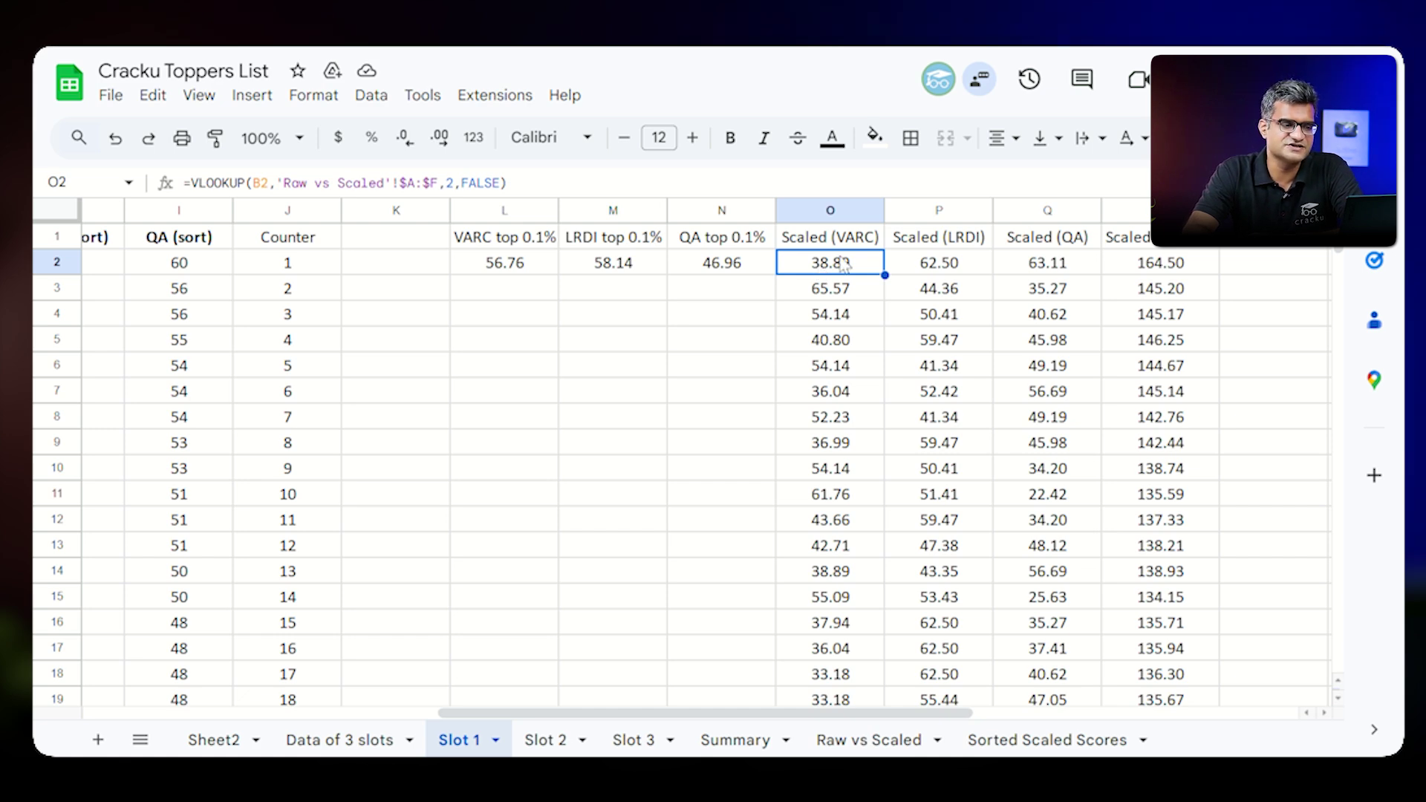
{"action": "left_click", "coordinate": [908, 269]}
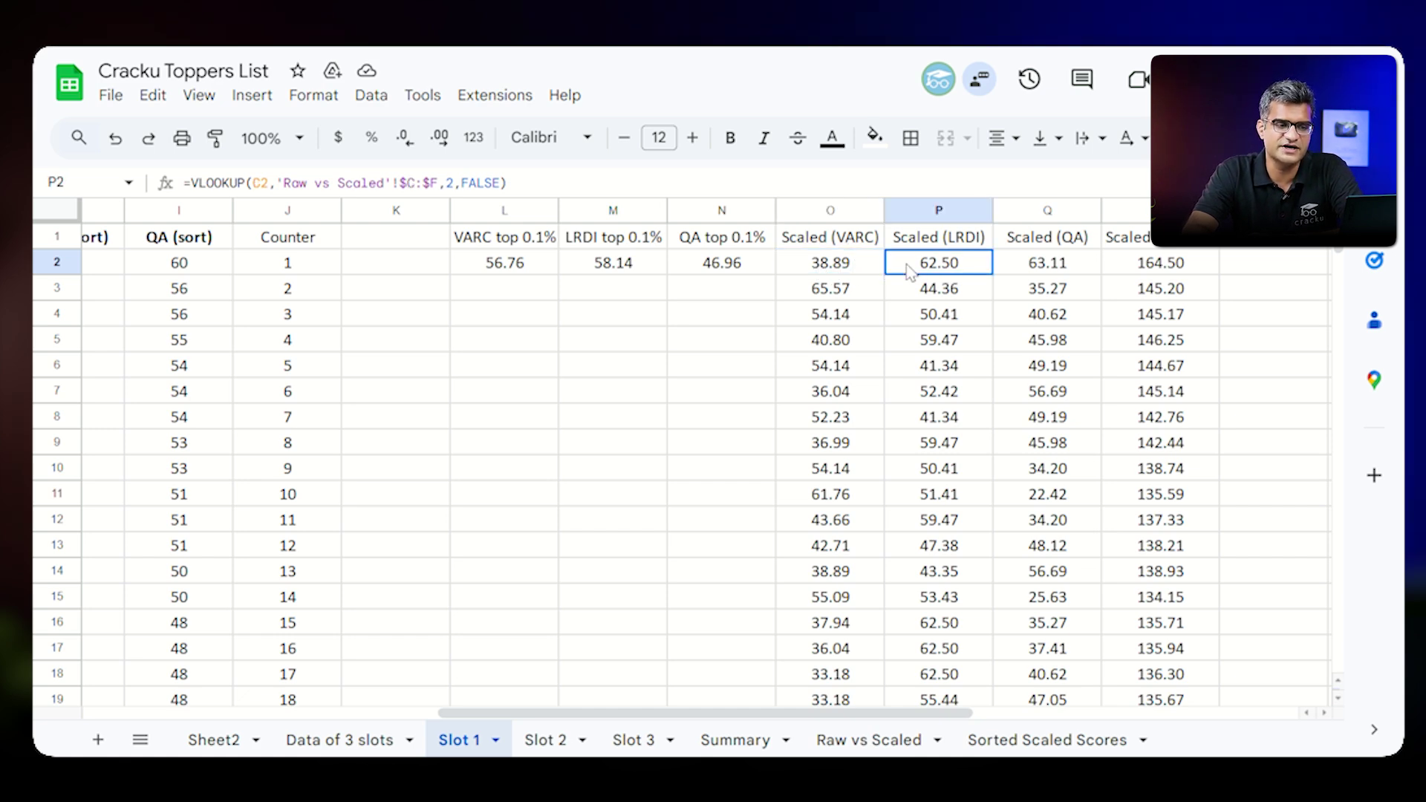
{"action": "left_click", "coordinate": [1062, 275]}
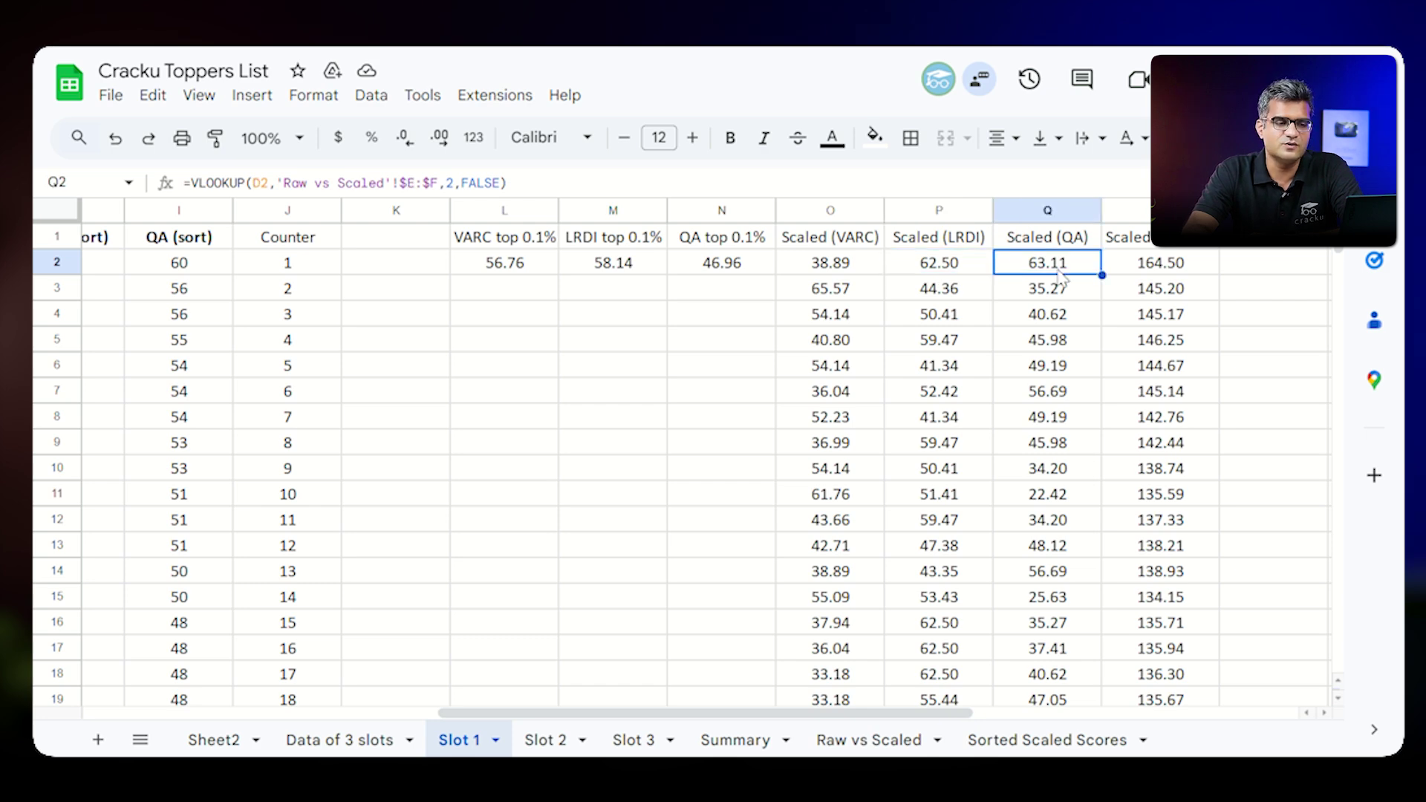
{"action": "left_click", "coordinate": [1117, 269]}
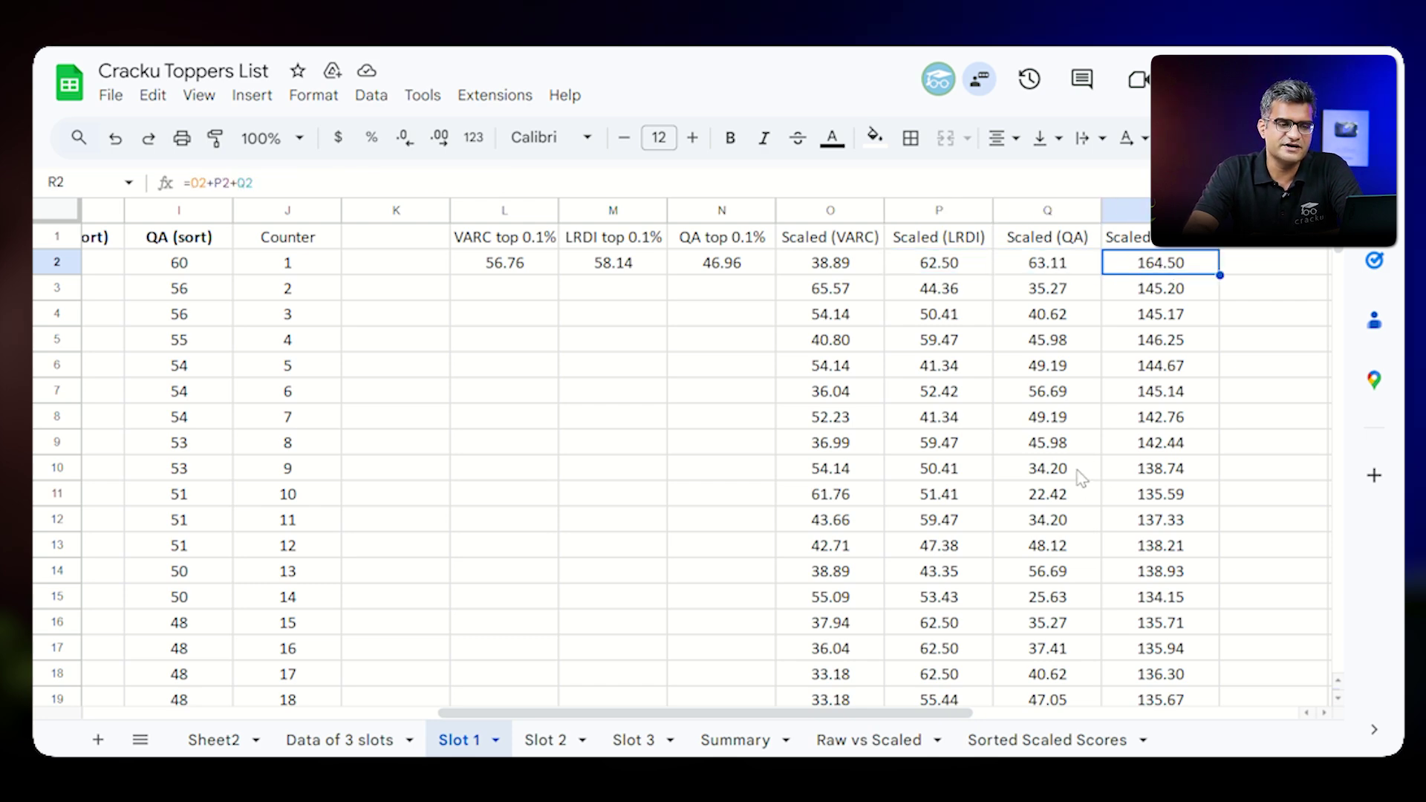
{"action": "mouse_move", "coordinate": [1338, 252]}
{"action": "left_mouse_down"}
{"action": "mouse_move", "coordinate": [1337, 672]}
{"action": "mouse_move", "coordinate": [1337, 252]}
{"action": "left_mouse_up"}
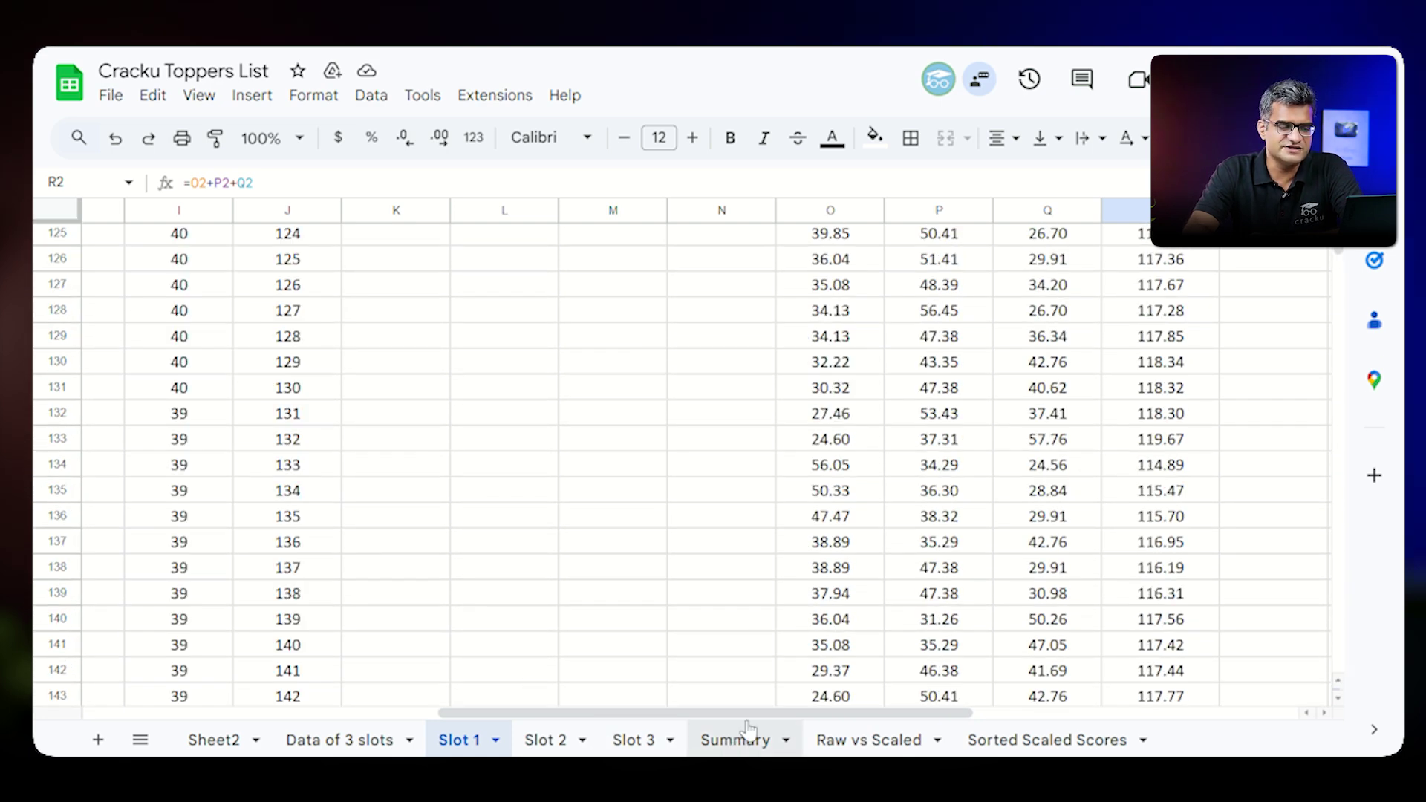
Open the Sorted Scaled Scores sheet and view the highest scaled VARC, LRDI, QA and overall scores
{"action": "left_click", "coordinate": [1011, 741]}
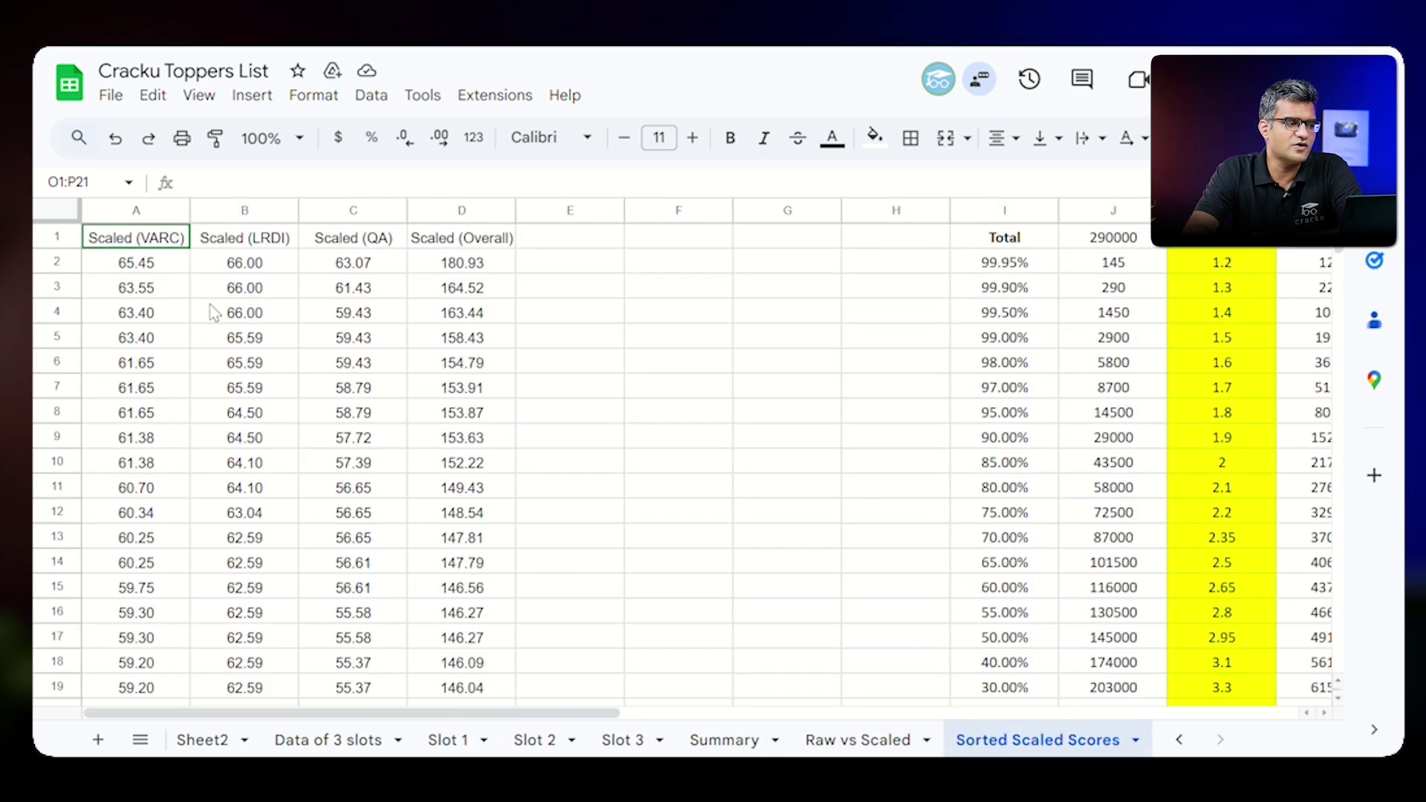
{"action": "left_click", "coordinate": [136, 264]}
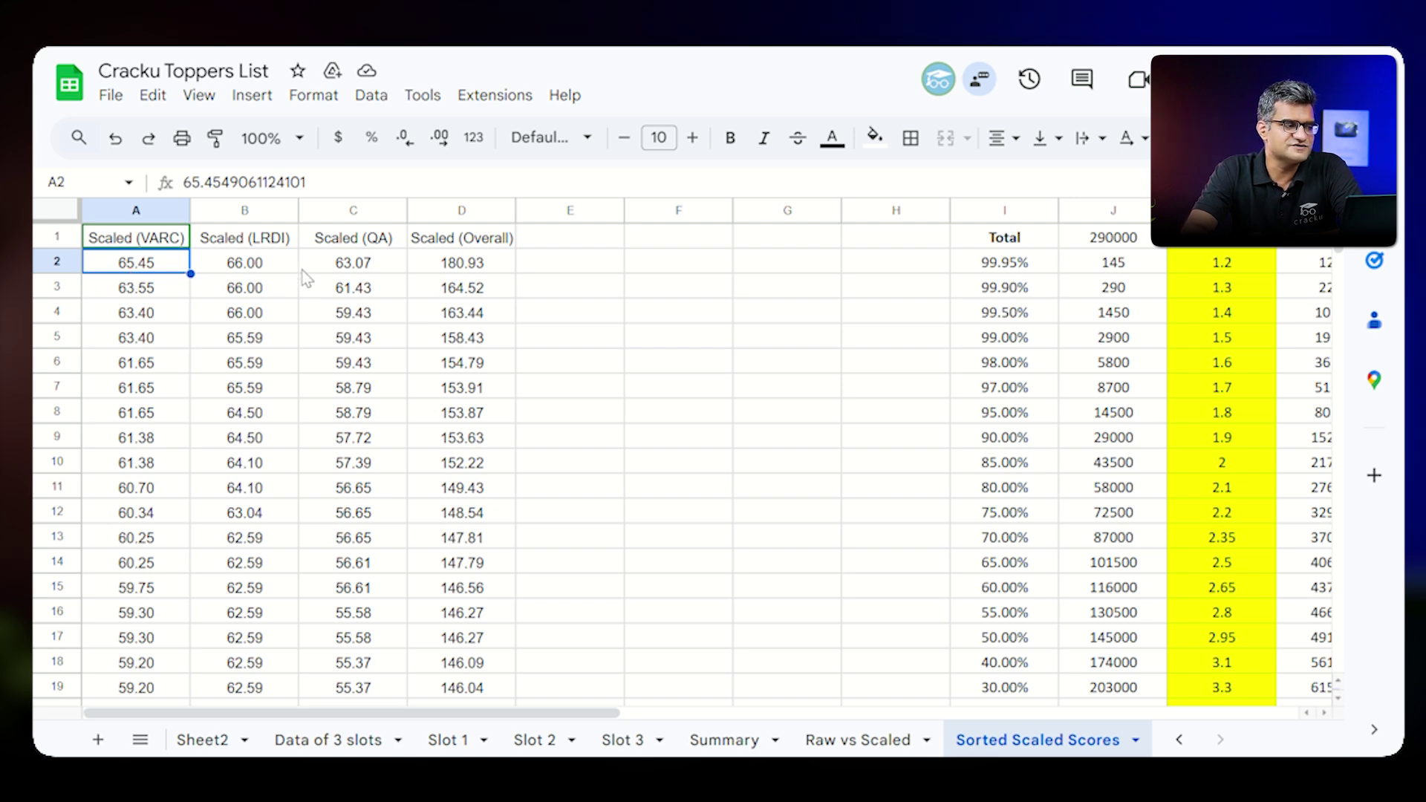
{"action": "left_click", "coordinate": [257, 270]}
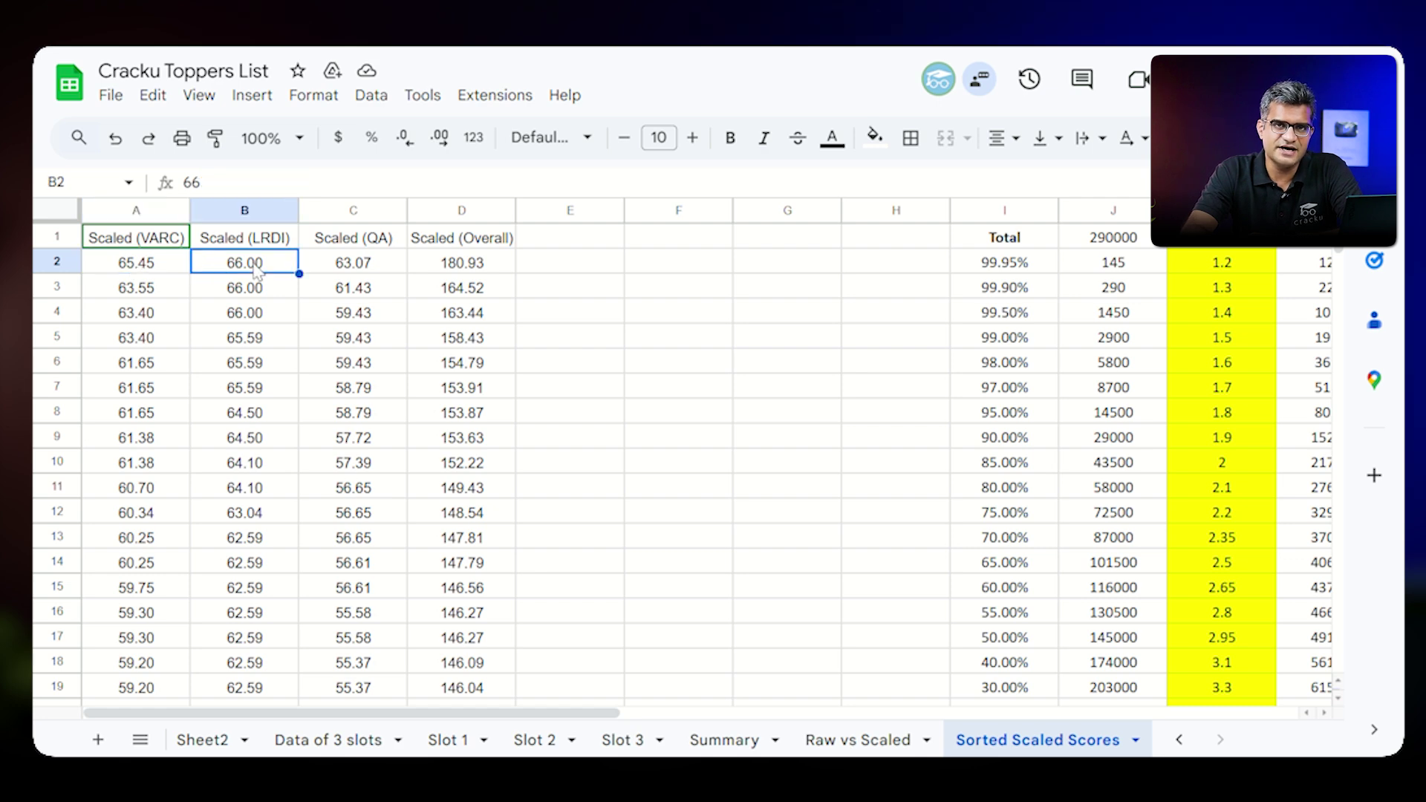
{"action": "left_click", "coordinate": [353, 268]}
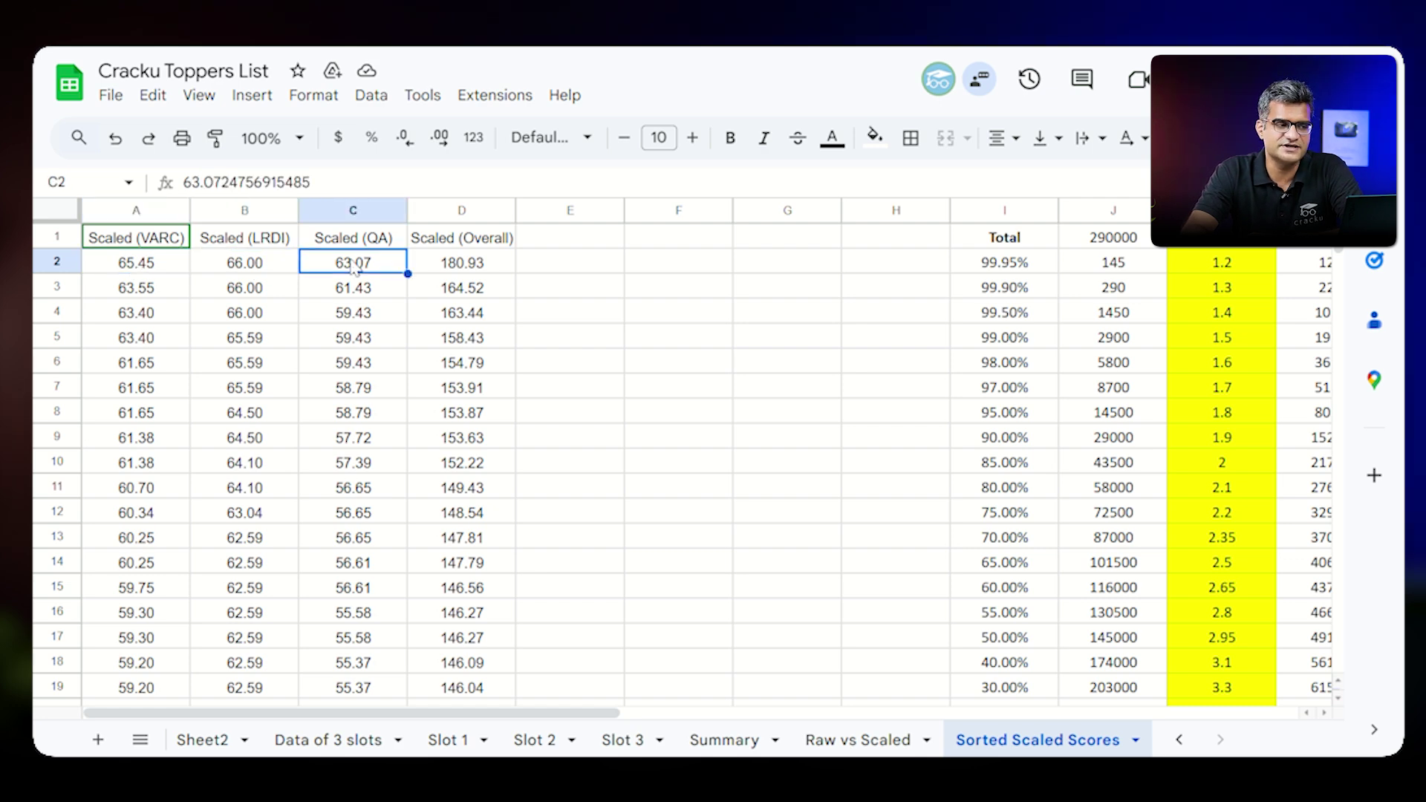
{"action": "left_click", "coordinate": [437, 266]}
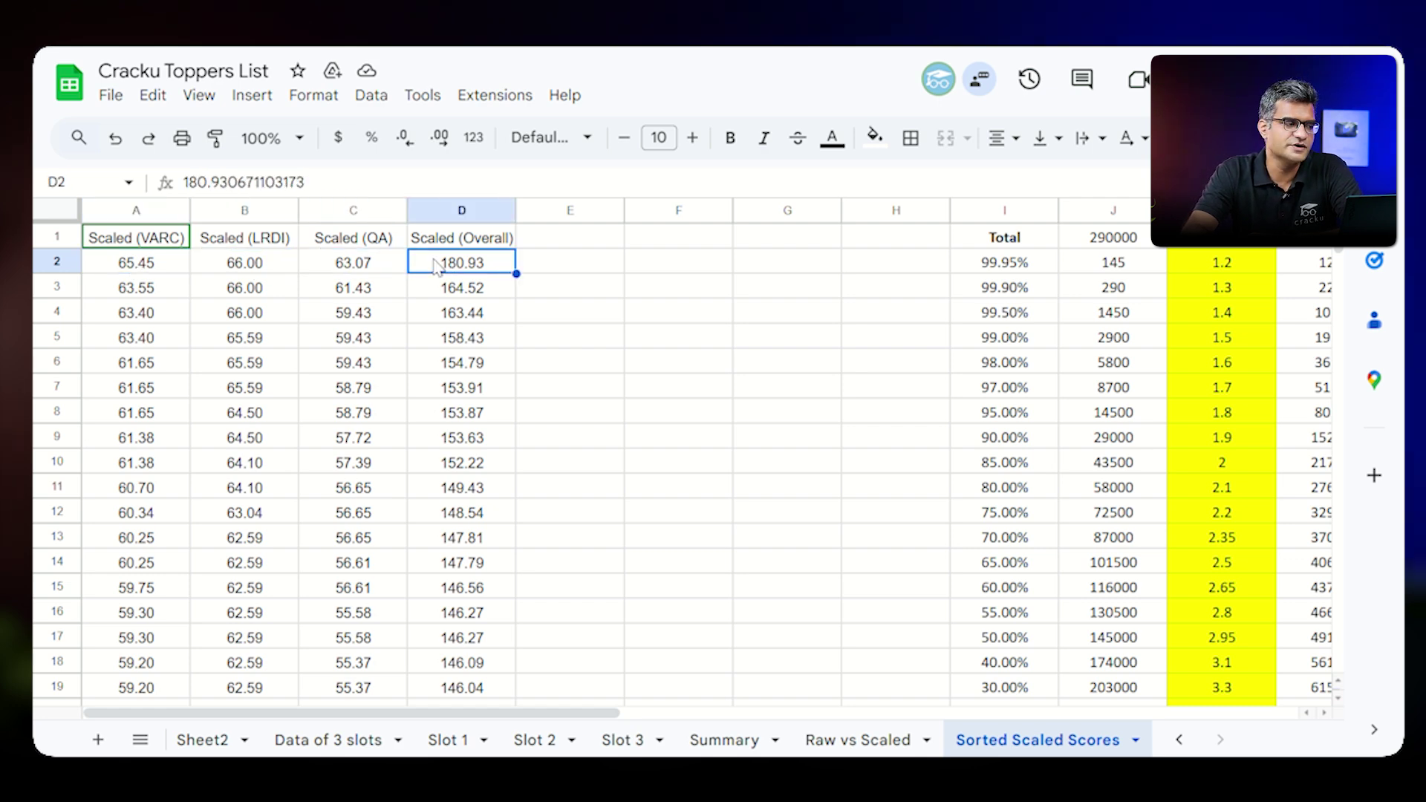
{"action": "left_click", "coordinate": [97, 266]}
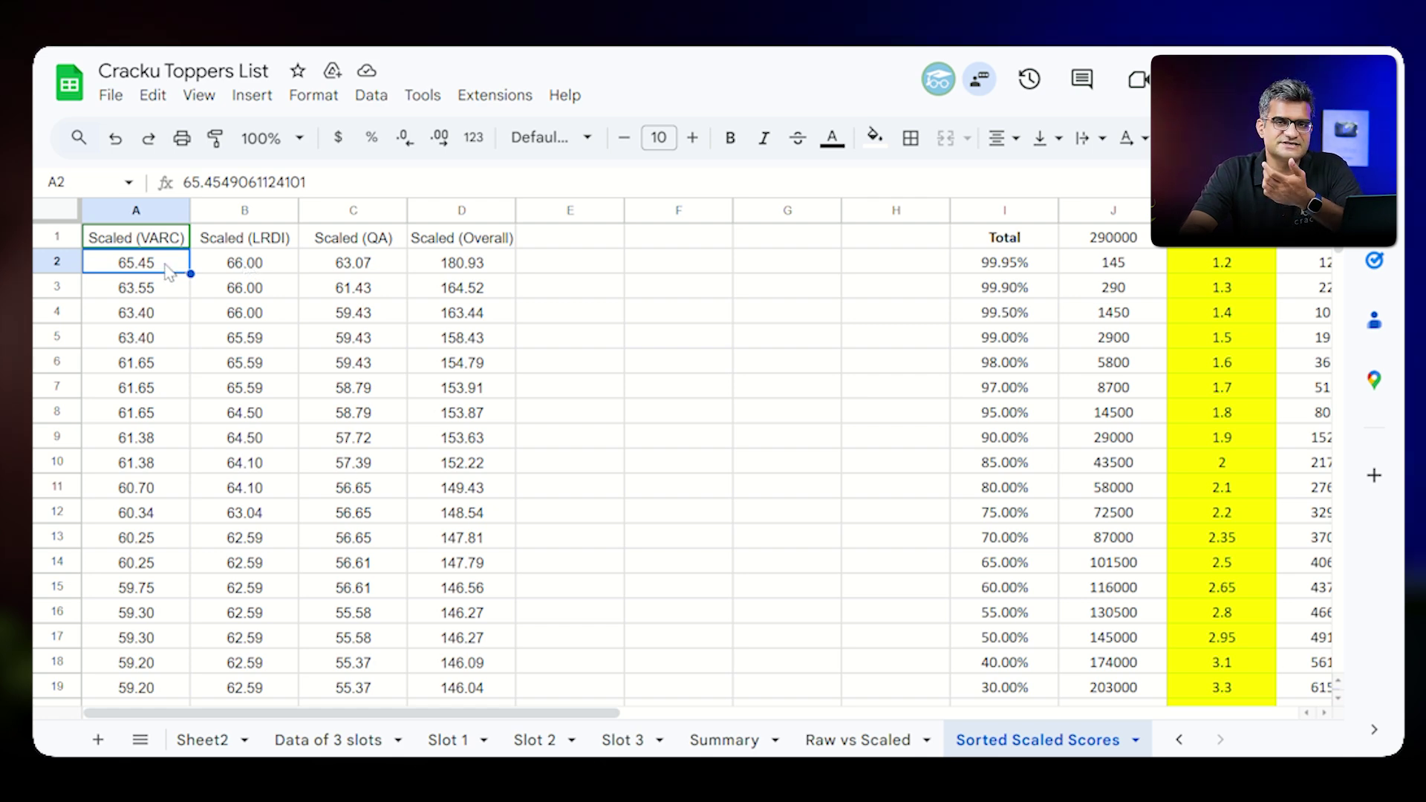
{"action": "left_click", "coordinate": [256, 269]}
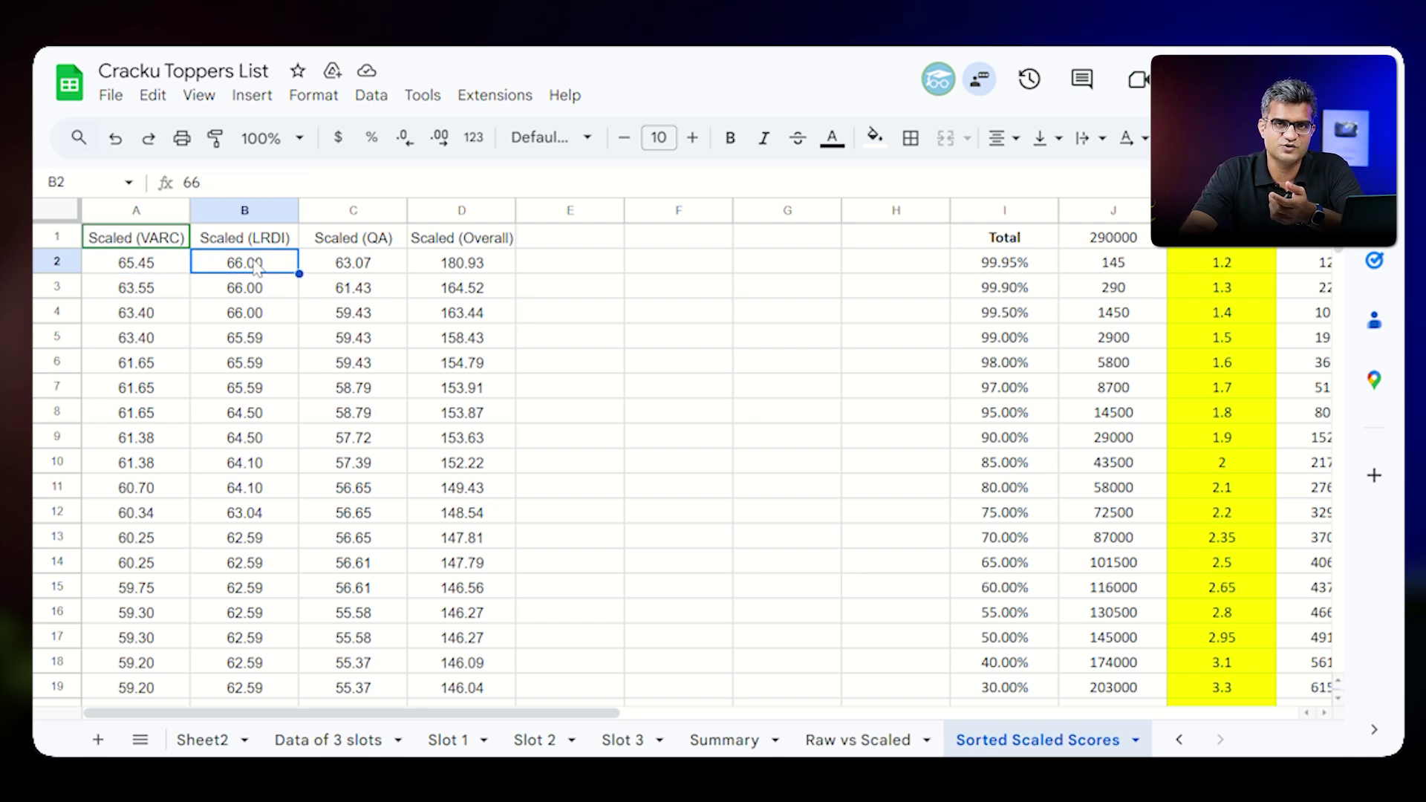
{"action": "left_click", "coordinate": [344, 272]}
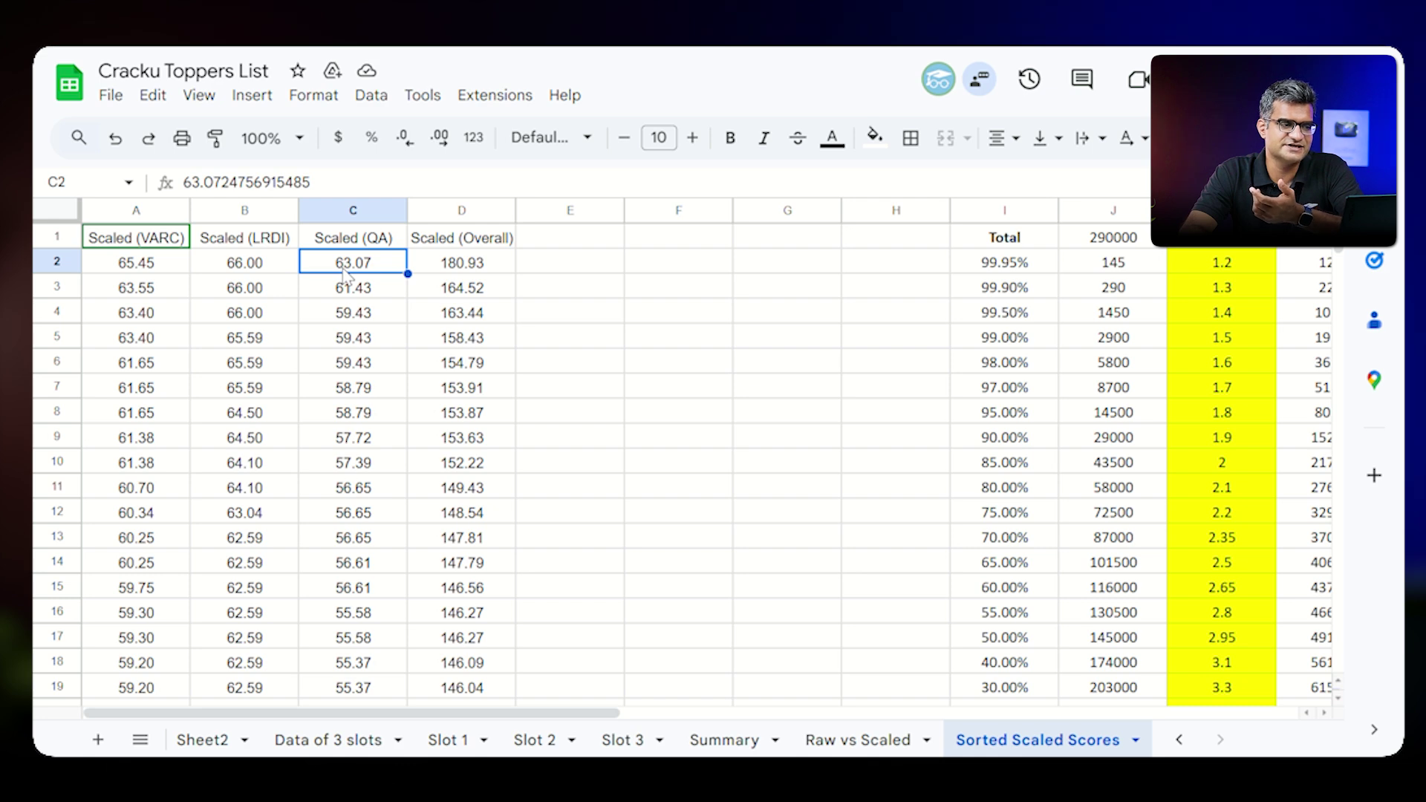
{"action": "left_click", "coordinate": [452, 271]}
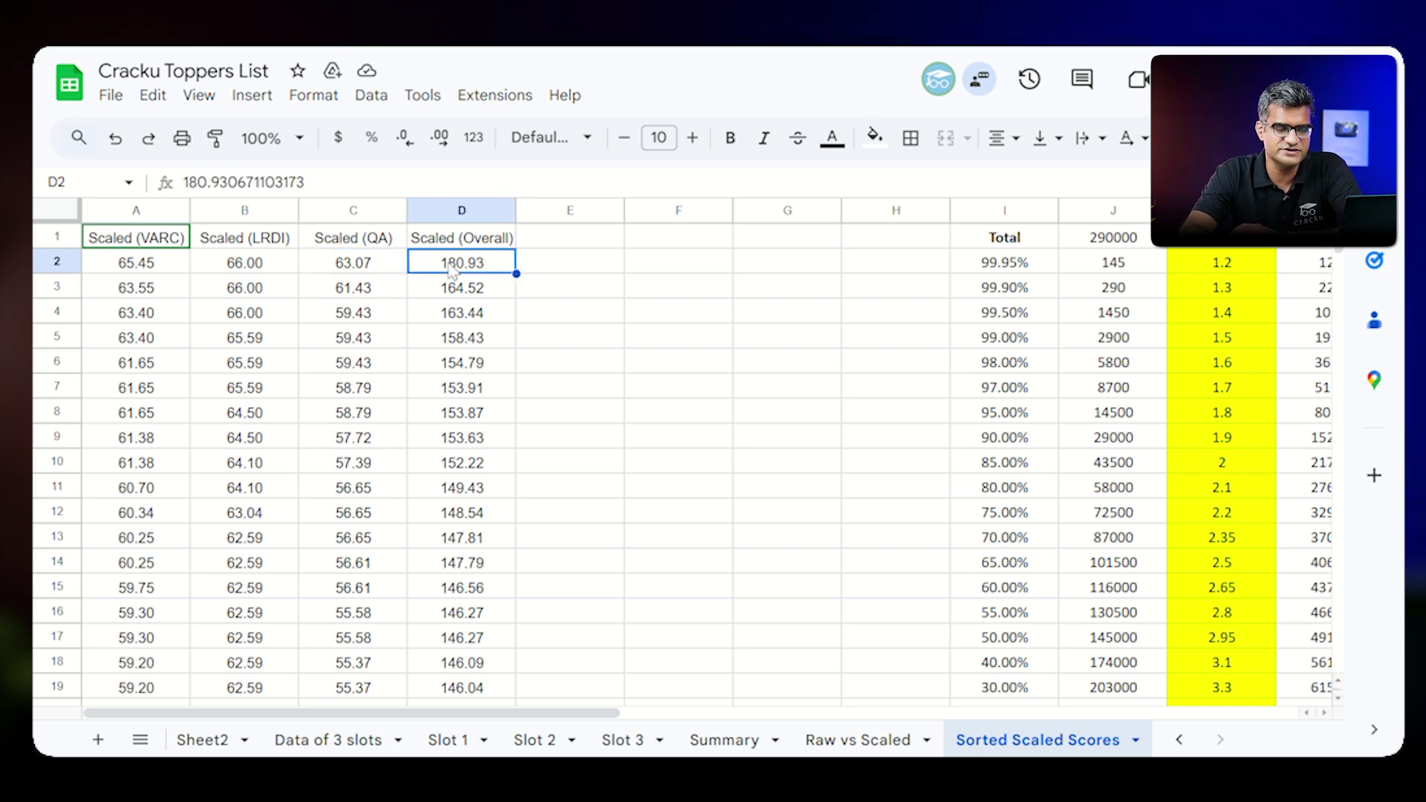
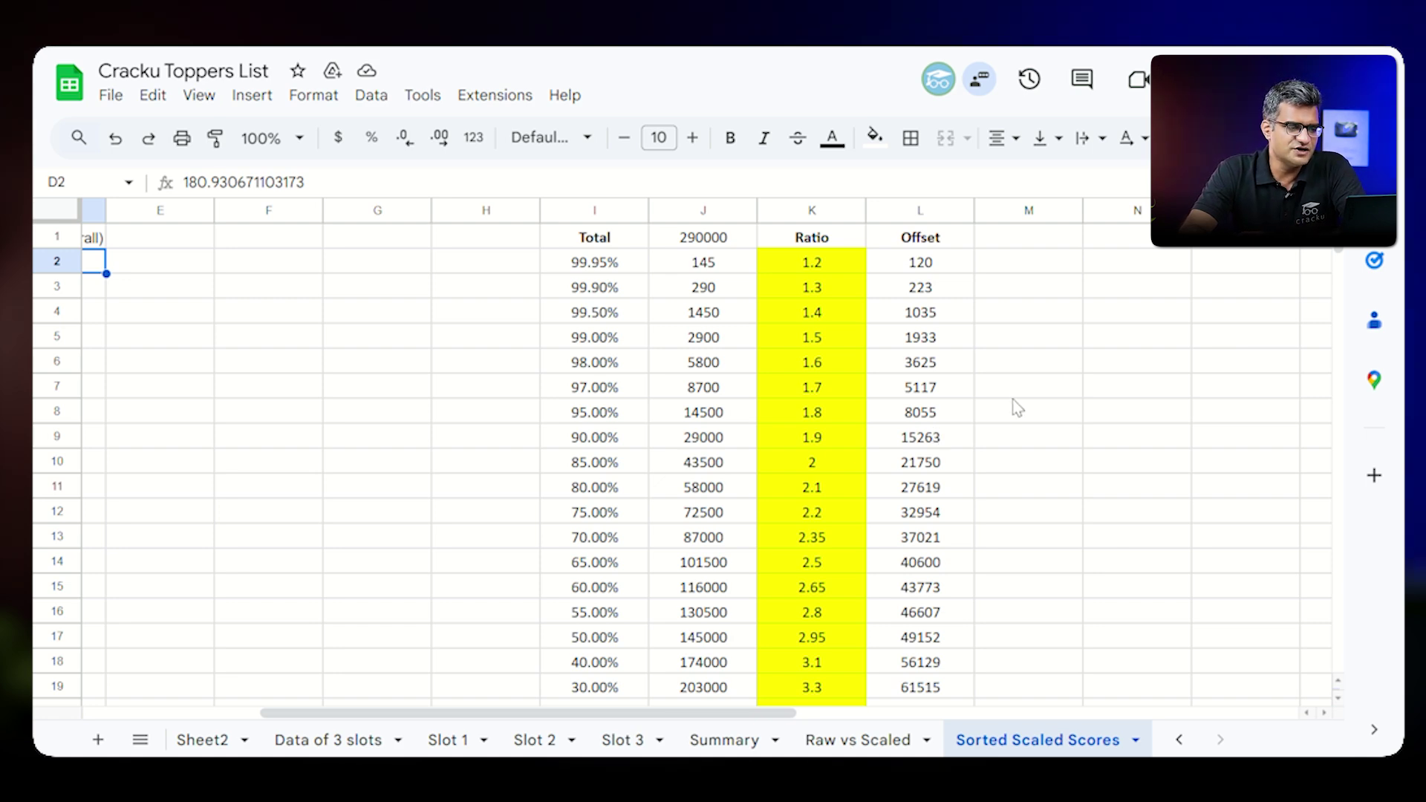
View the percentile table with its Ratio and Offset columns, comparing its 99.95% row with the top row of sorted scaled scores
{"action": "scroll", "coordinate": [1018, 410], "scroll_direction": "down", "scroll_amount": 7}
{"action": "scroll", "coordinate": [1019, 413], "scroll_direction": "up", "scroll_amount": 7}
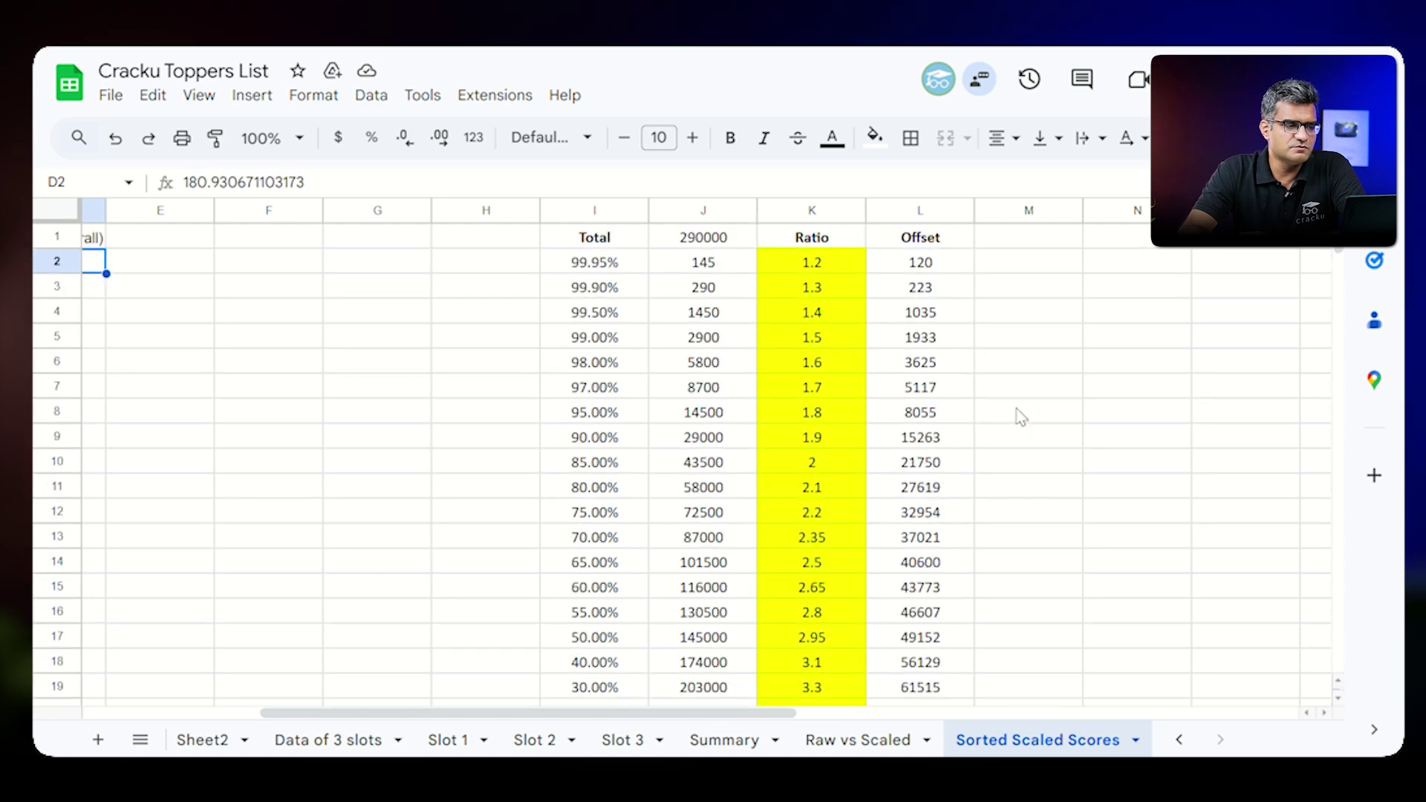
{"action": "left_click", "coordinate": [612, 266]}
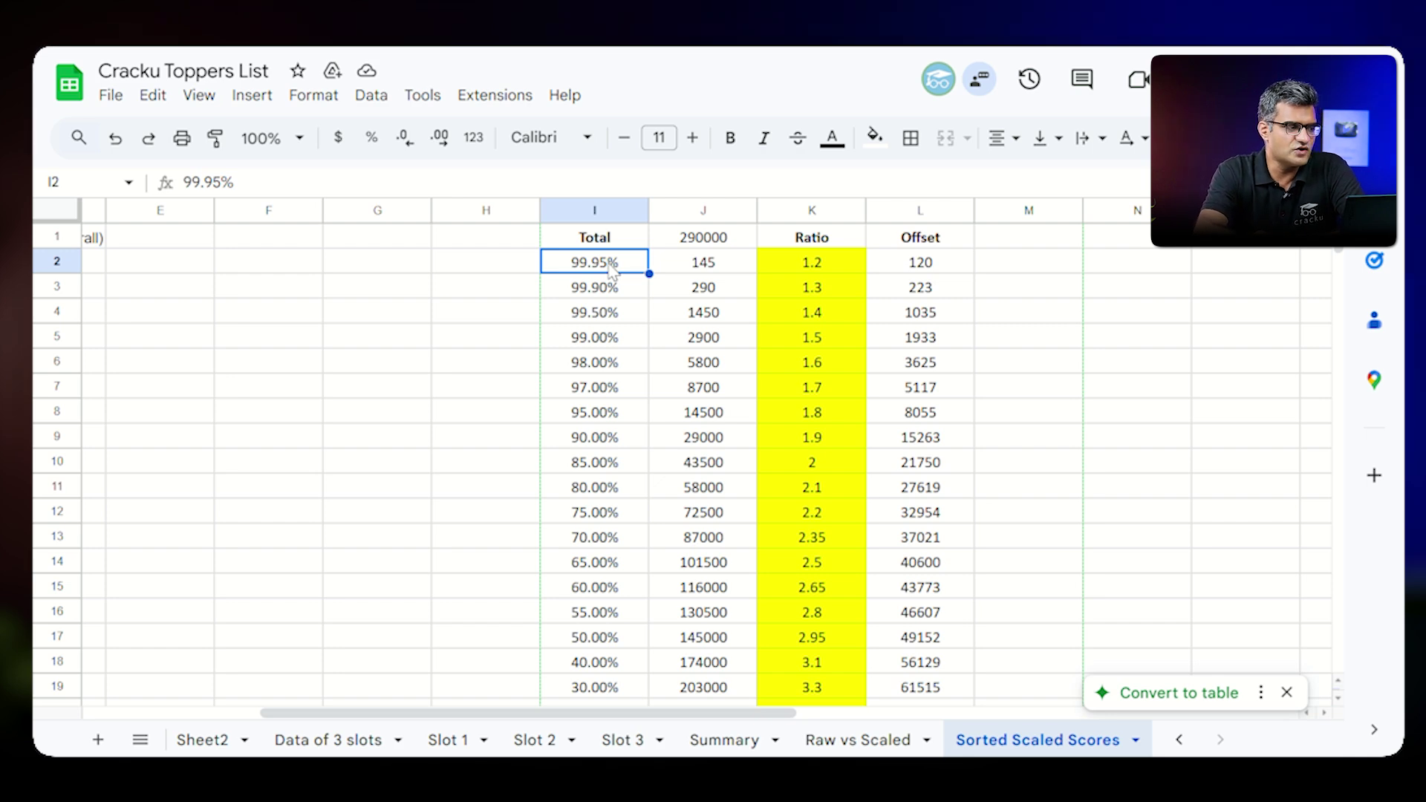
{"action": "key", "text": "Left"}
{"action": "key", "text": "Left"}
{"action": "key", "text": "Left"}
{"action": "key", "text": "Left"}
{"action": "key", "text": "Left"}
{"action": "key", "text": "Left"}
{"action": "key", "text": "Left"}
{"action": "key", "text": "Left"}
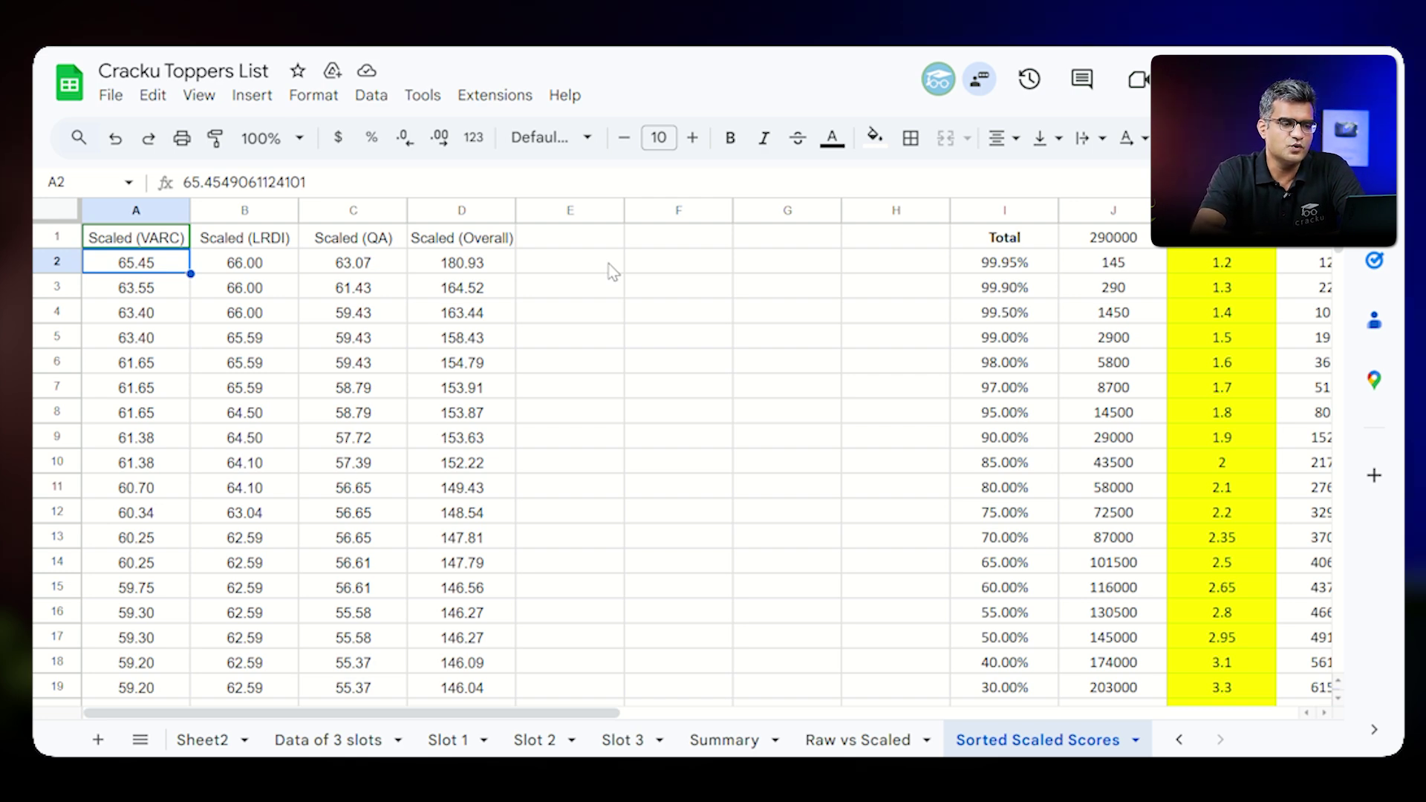
{"action": "key", "text": "Right"}
{"action": "key", "text": "Right"}
{"action": "key", "text": "Right"}
{"action": "key", "text": "Right"}
{"action": "key", "text": "Right"}
{"action": "key", "text": "Right"}
{"action": "key", "text": "Right"}
{"action": "key", "text": "Right"}
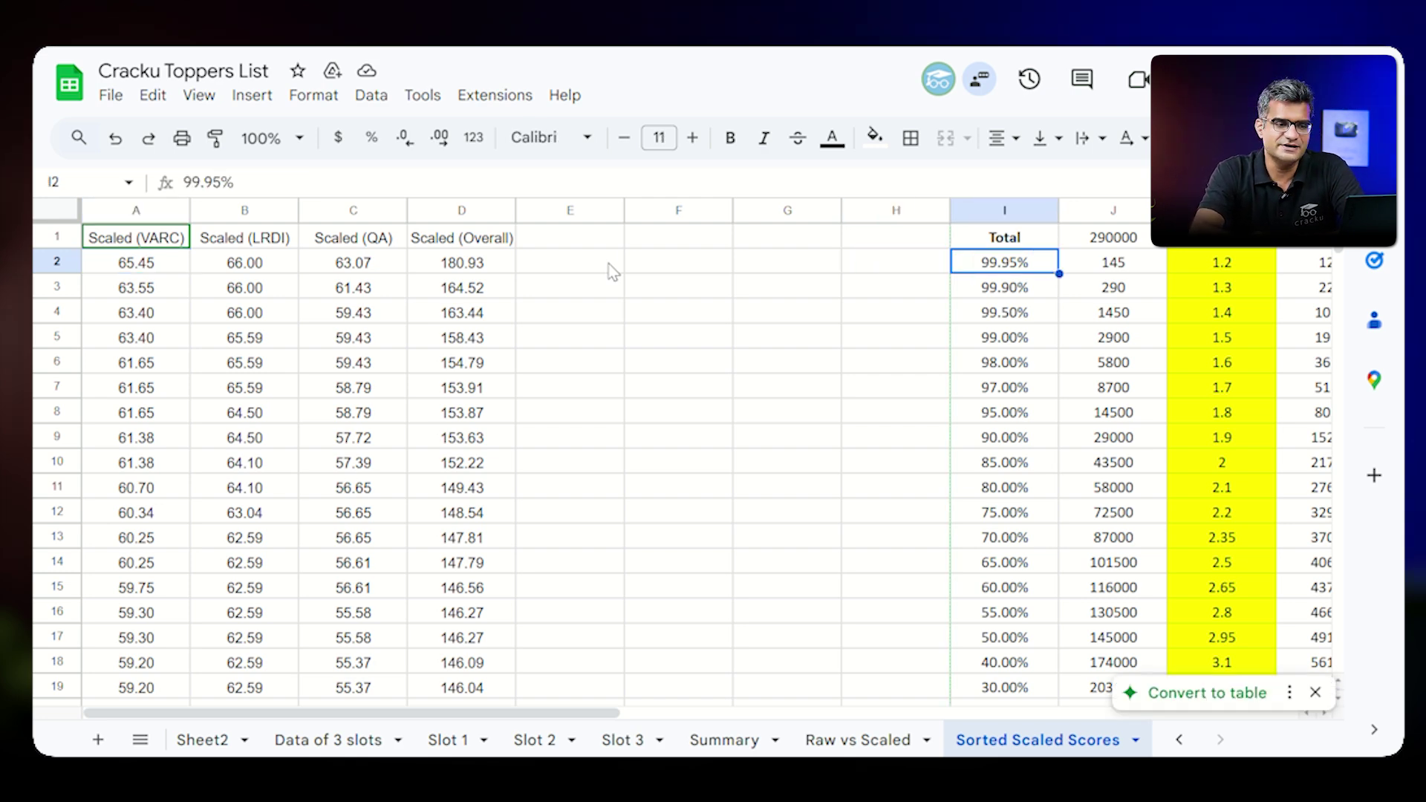
Inspect the formula that converts the 99.95% percentile into a candidate count from the total
{"action": "key", "text": "Right"}
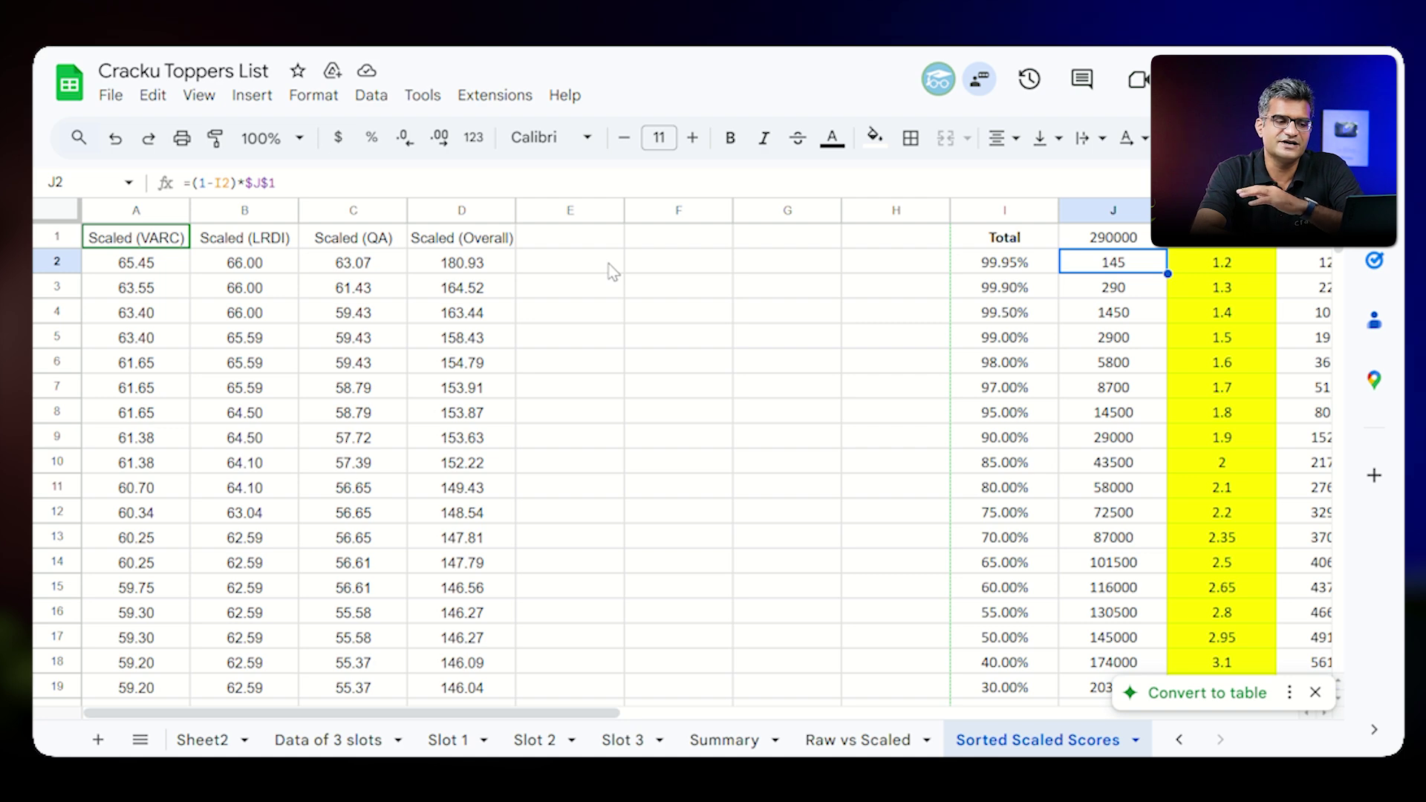
{"action": "key", "text": "Left"}
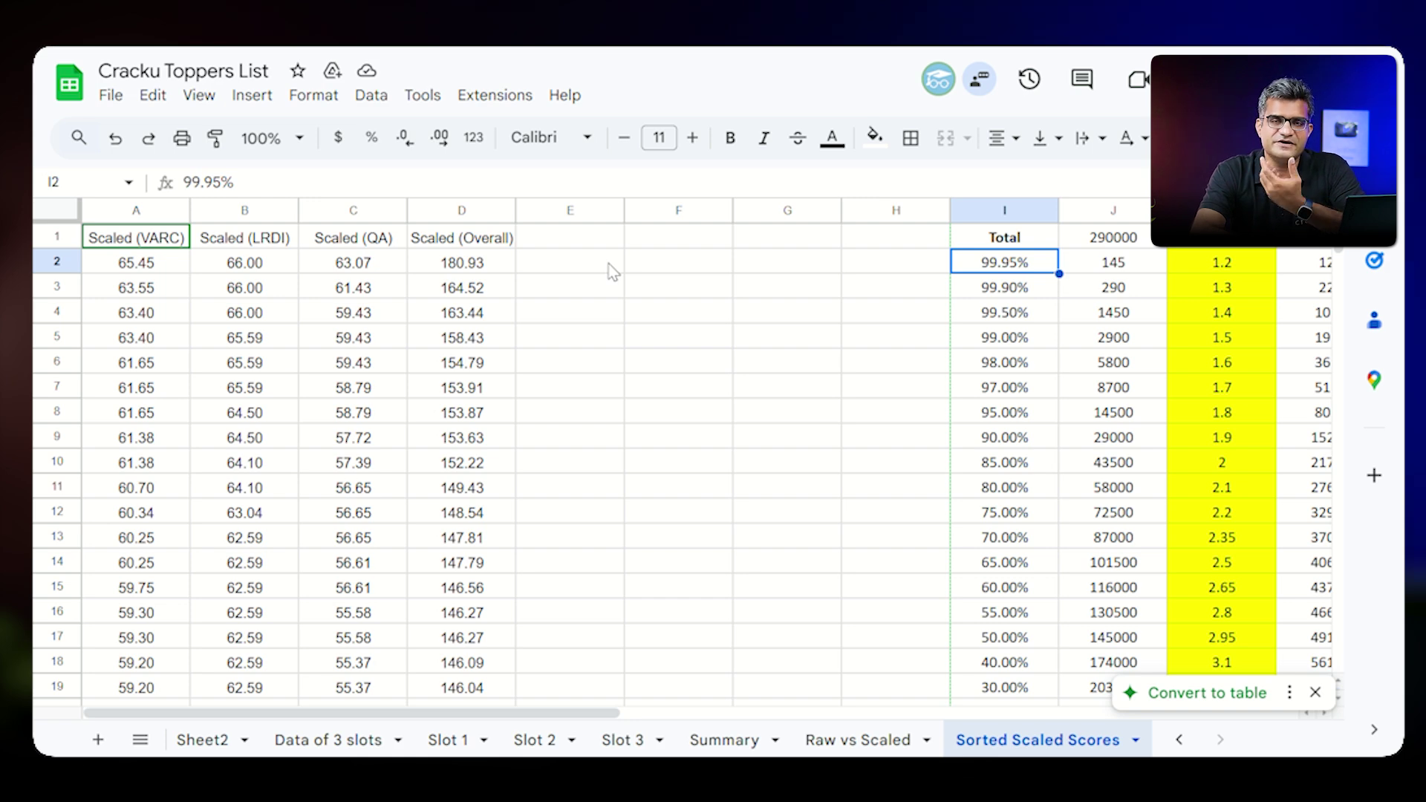
{"action": "key", "text": "Right"}
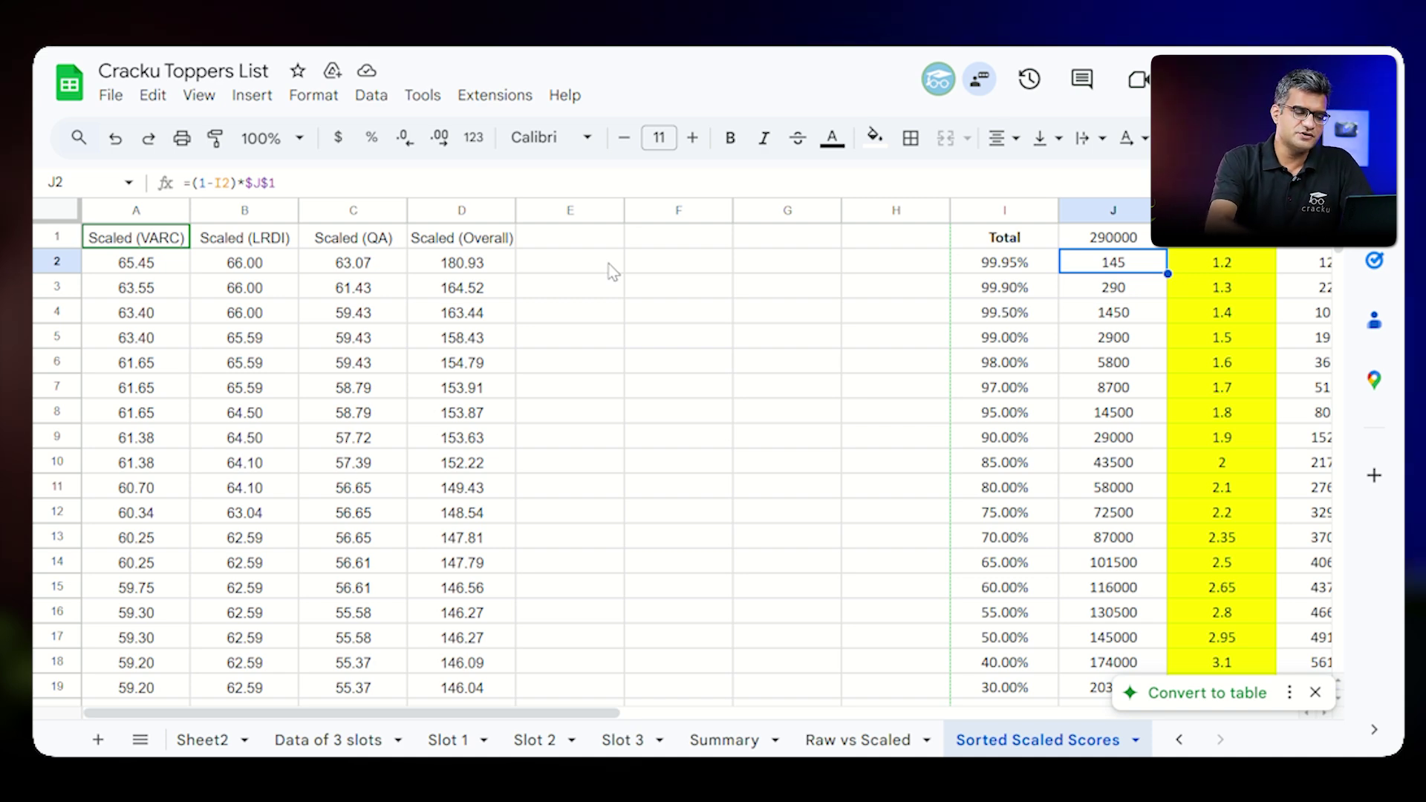
{"action": "key", "text": "Down"}
{"action": "key", "text": "Left"}
{"action": "key", "text": "Left"}
{"action": "key", "text": "Left"}
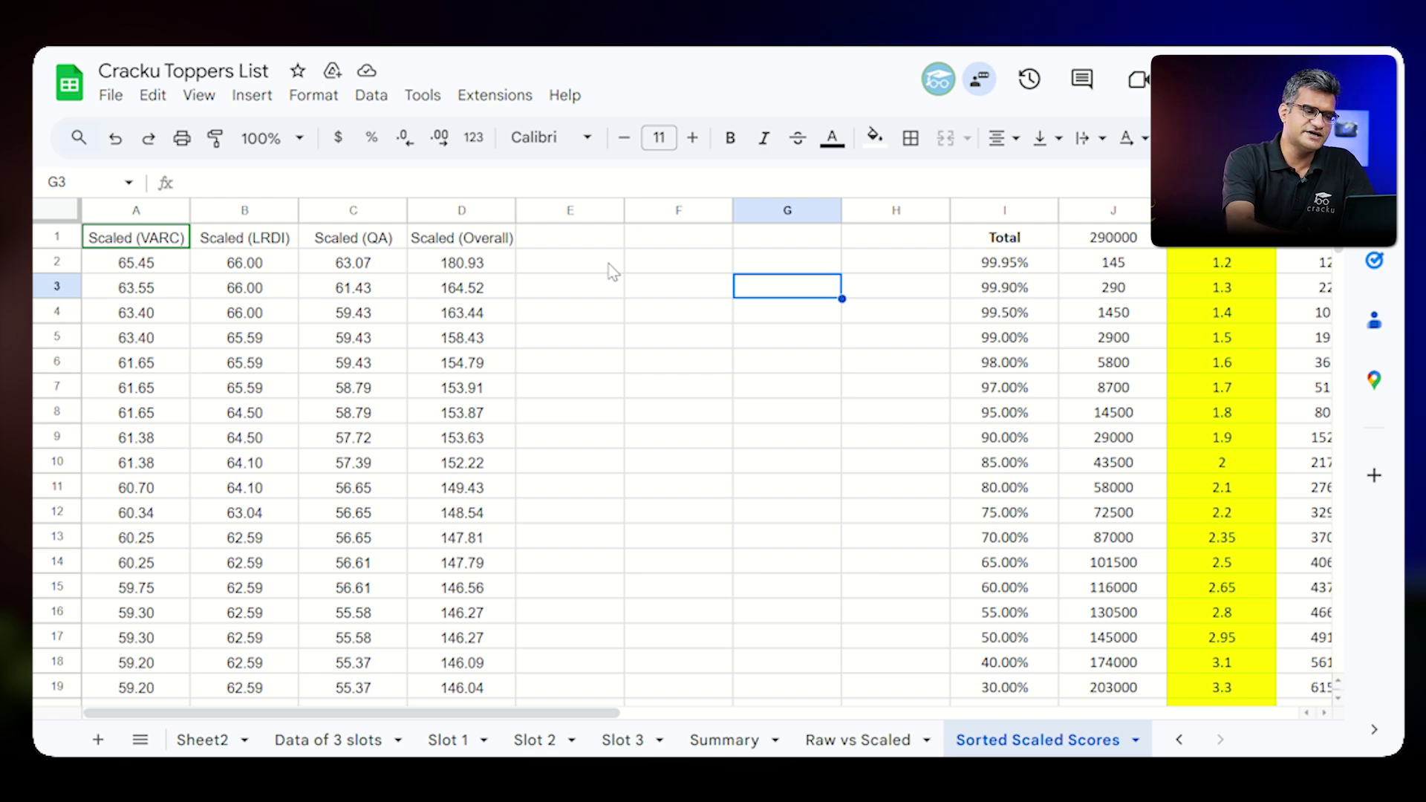
Calculate 290000/83000 as a scratch formula in cell G3
{"action": "type", "text": "=290000/"}
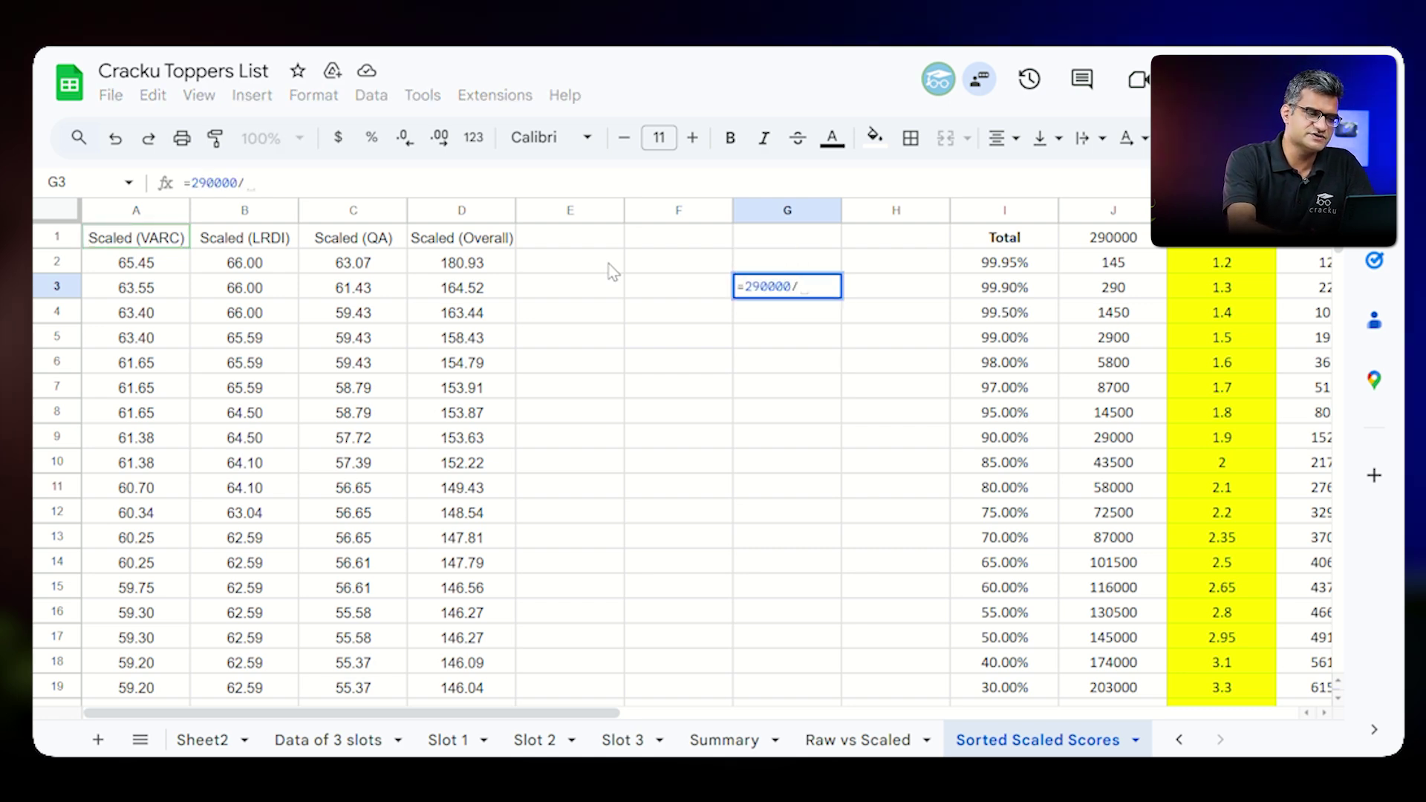
{"action": "type", "text": "83000"}
{"action": "key", "text": "Return"}
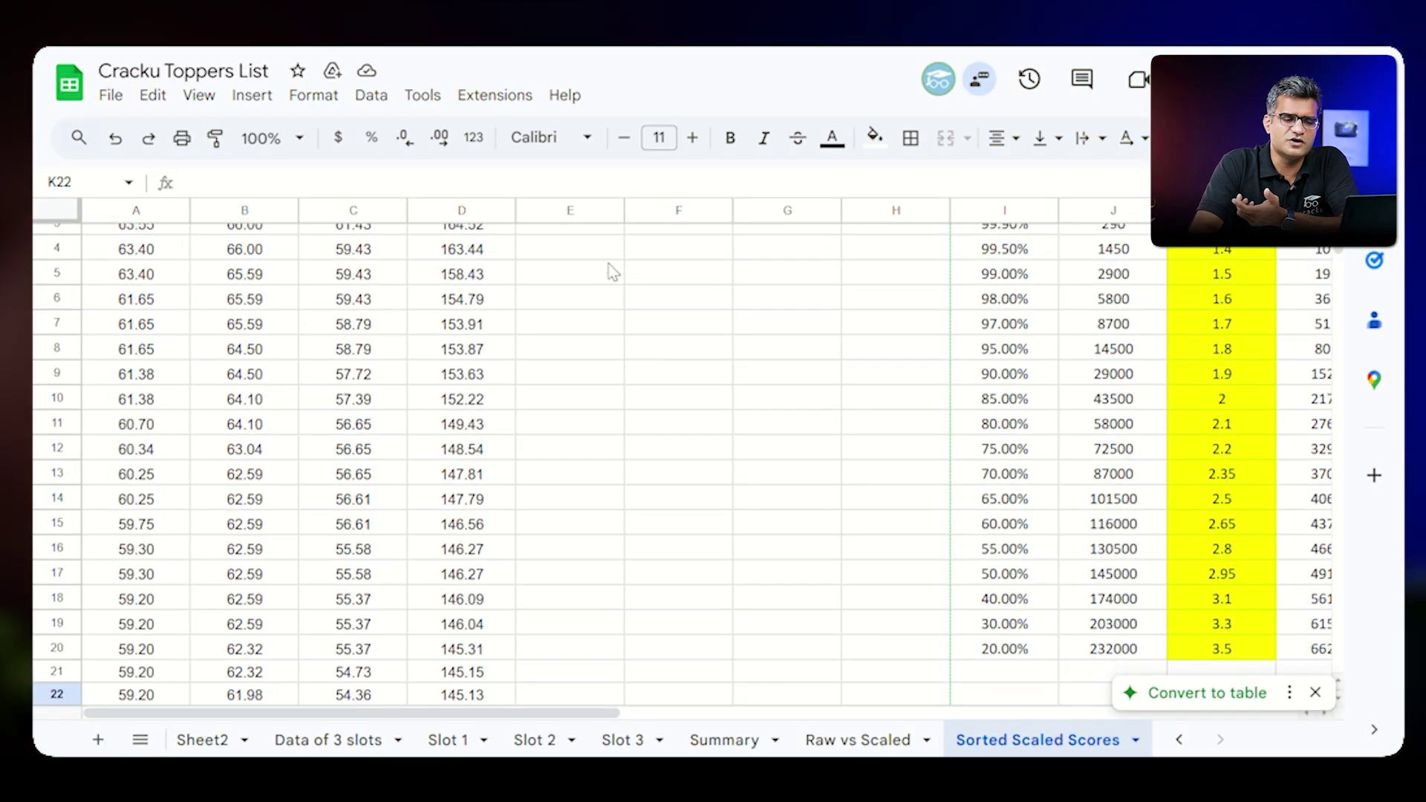
Inspect the 20% percentile row's ratio, its candidate count formula and the offset formula that divides the count by the ratio
{"action": "left_click", "coordinate": [1220, 652]}
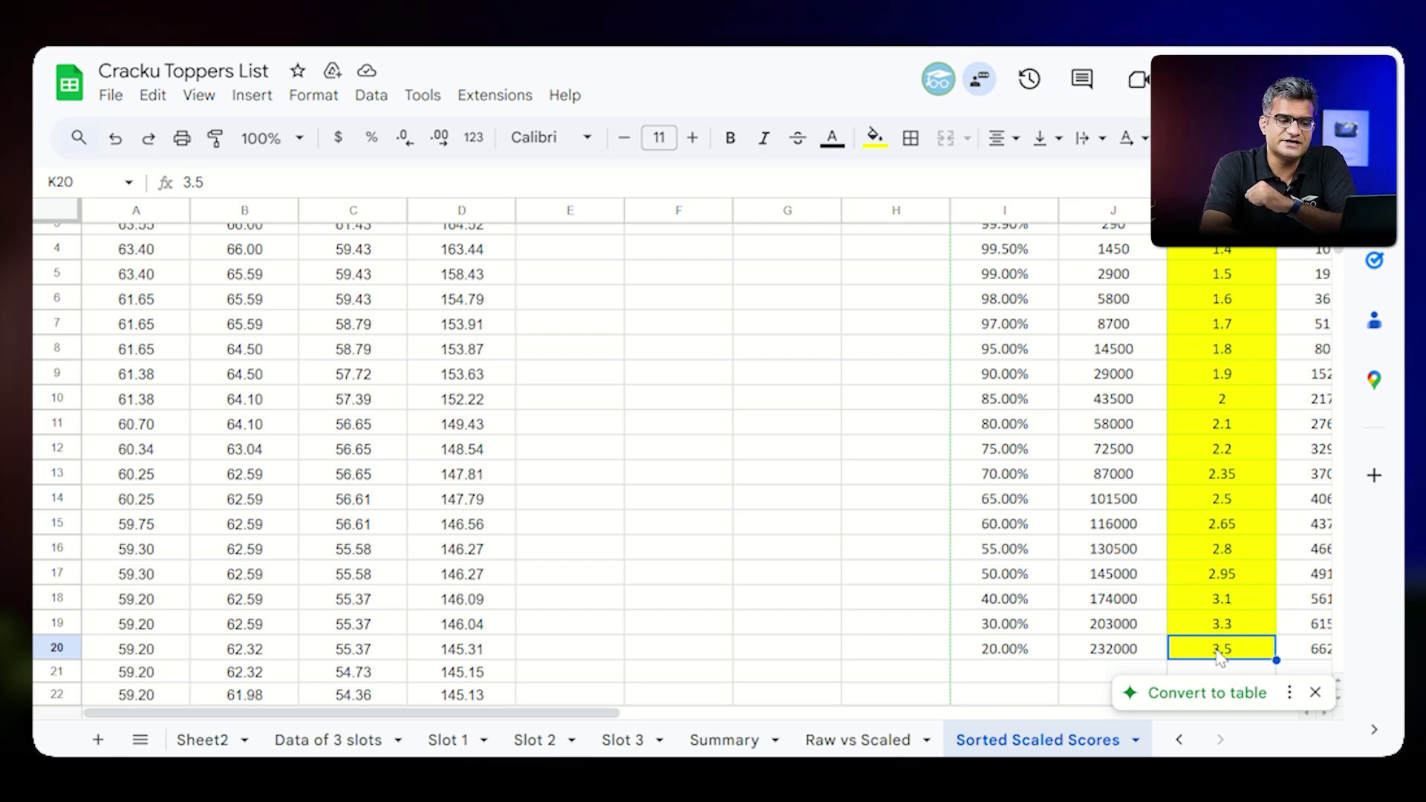
{"action": "key", "text": "Left"}
{"action": "key", "text": "Left"}
{"action": "key", "text": "Right"}
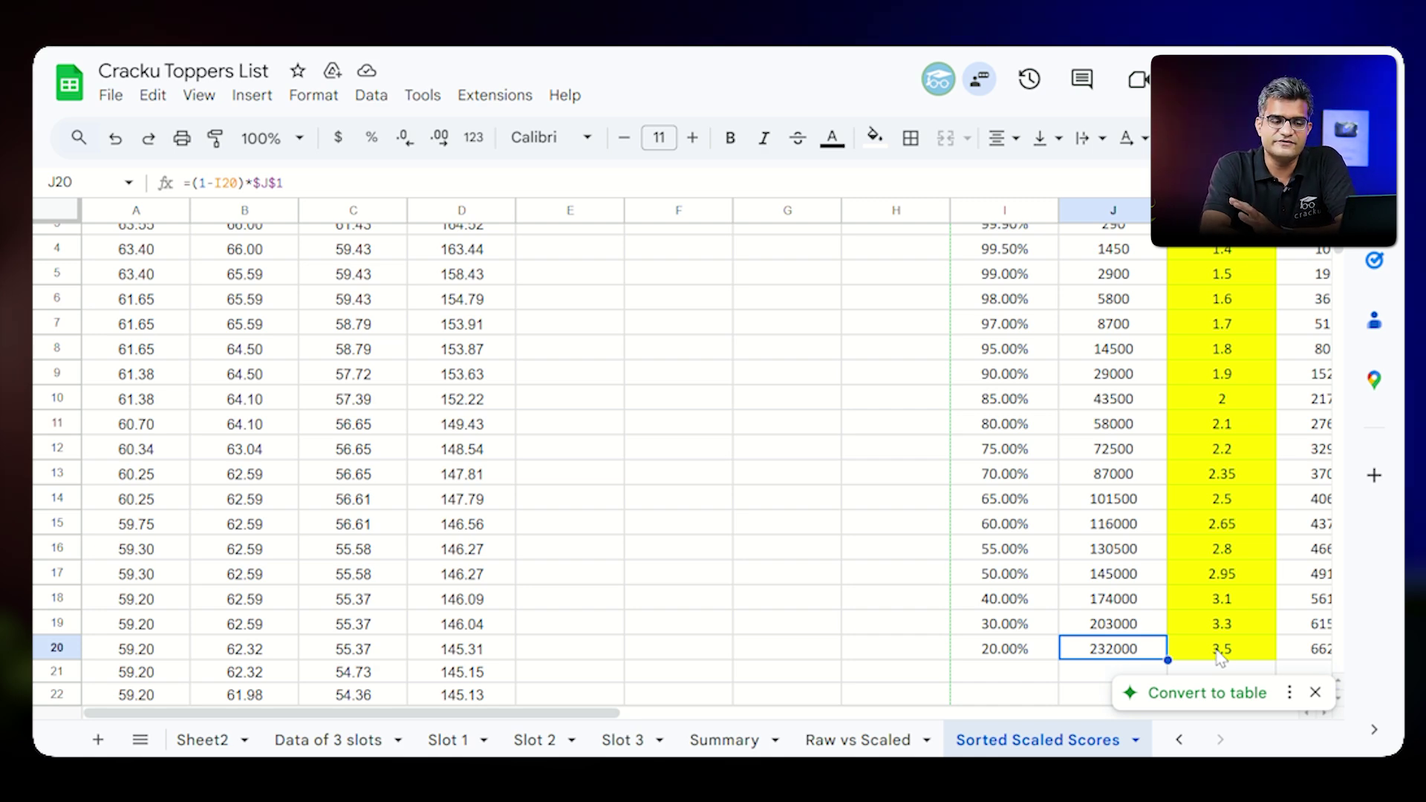
{"action": "key", "text": "Right"}
{"action": "key", "text": "Right"}
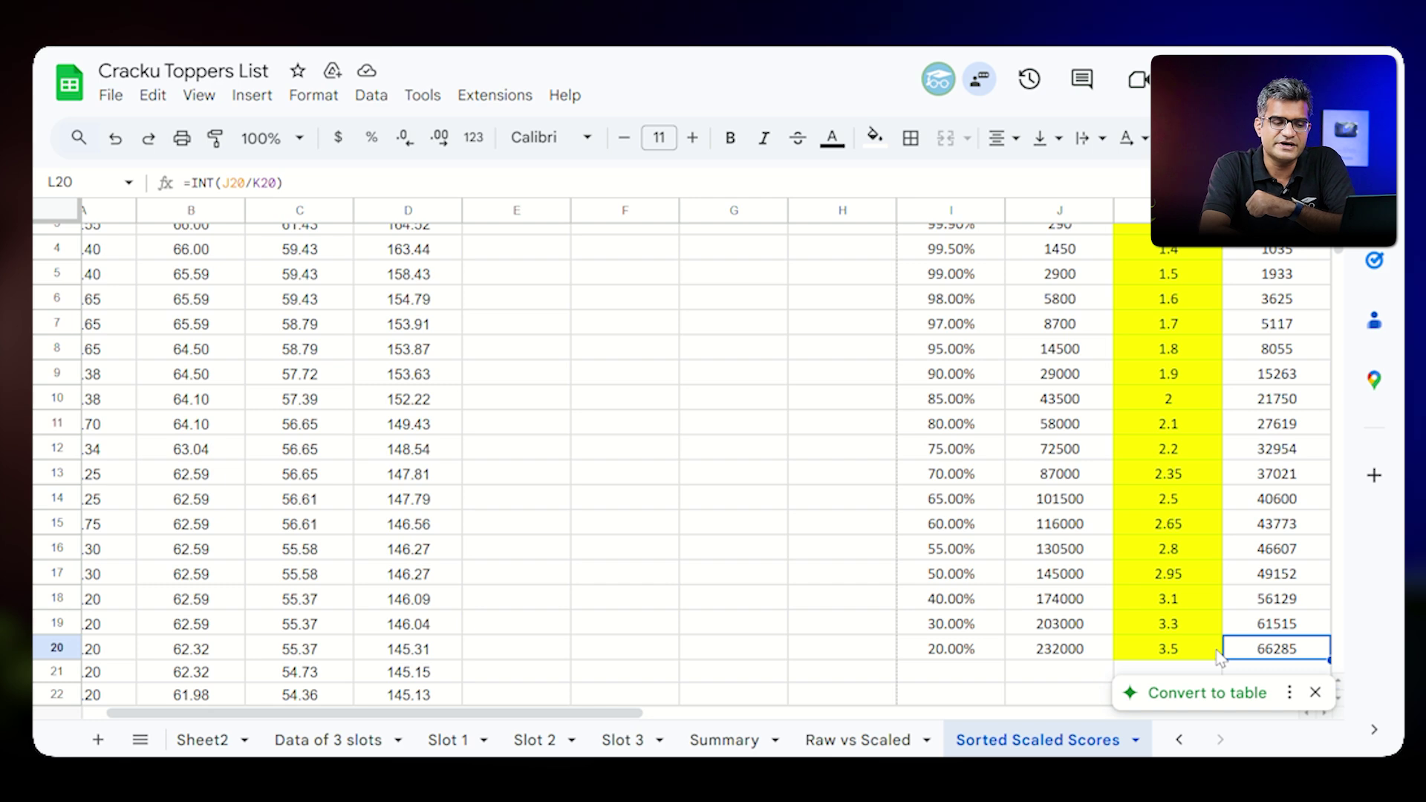
Check the ratio and candidate count formula in the 30% row, and compare the ratios in the rows just above
{"action": "key", "text": "Up"}
{"action": "key", "text": "Left"}
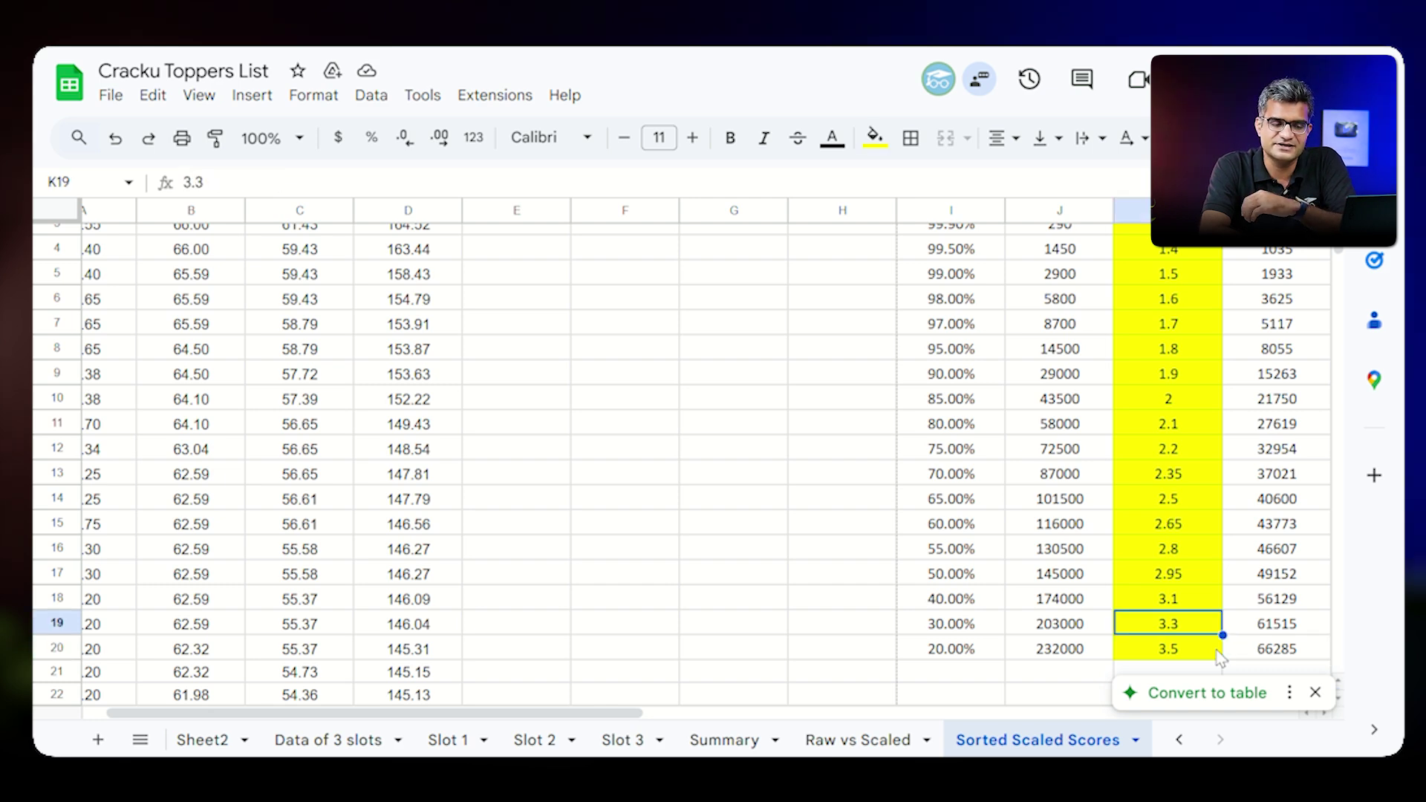
{"action": "key", "text": "Left"}
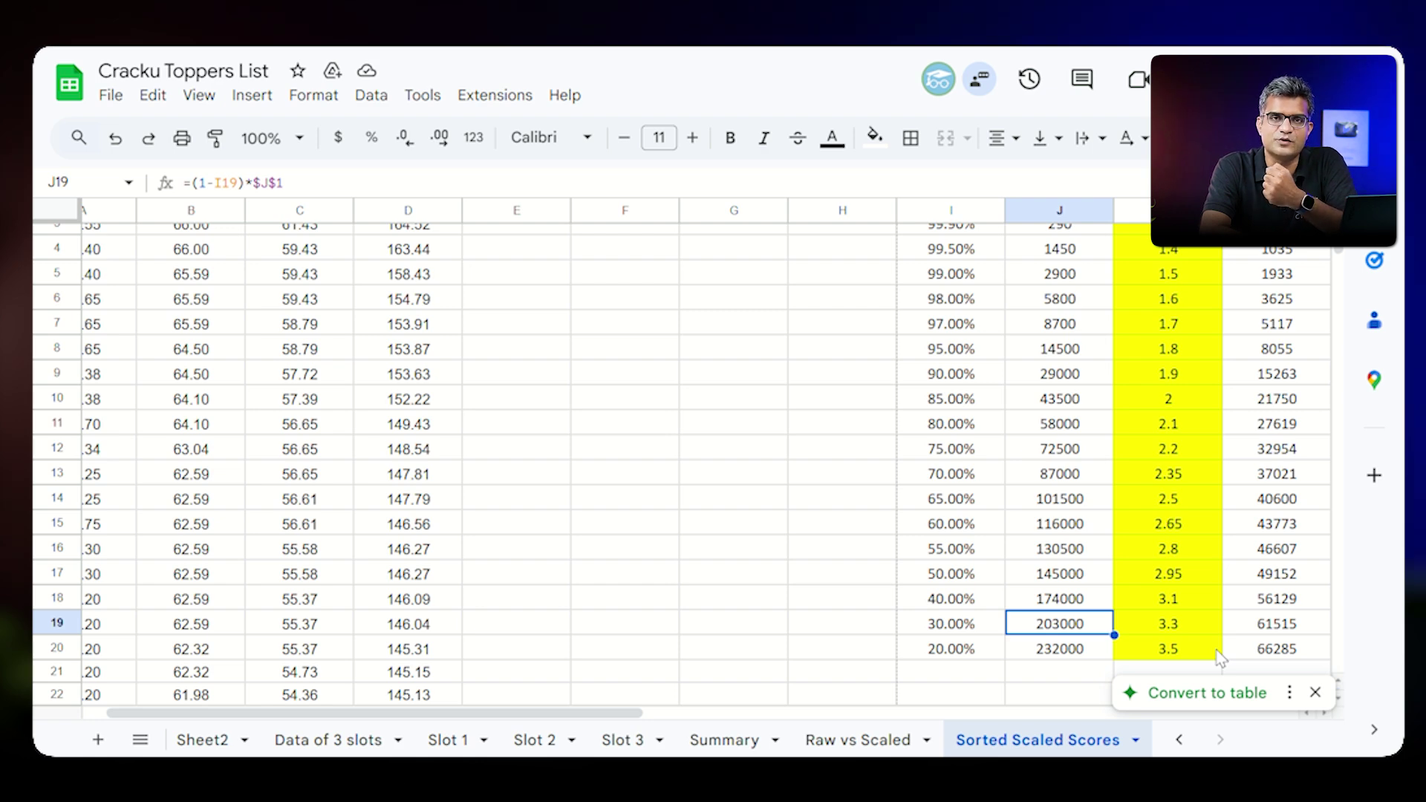
{"action": "key", "text": "Right"}
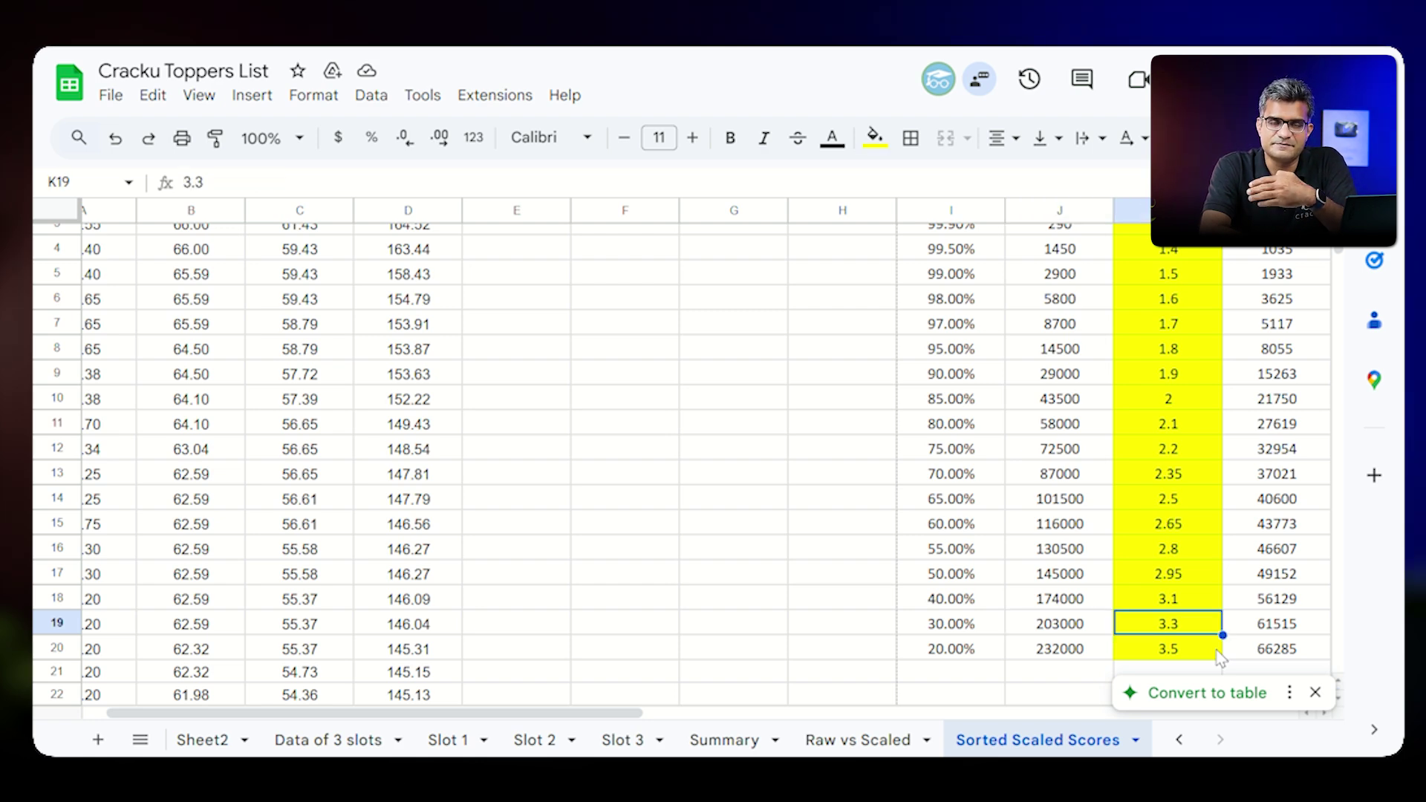
{"action": "key", "text": "Up"}
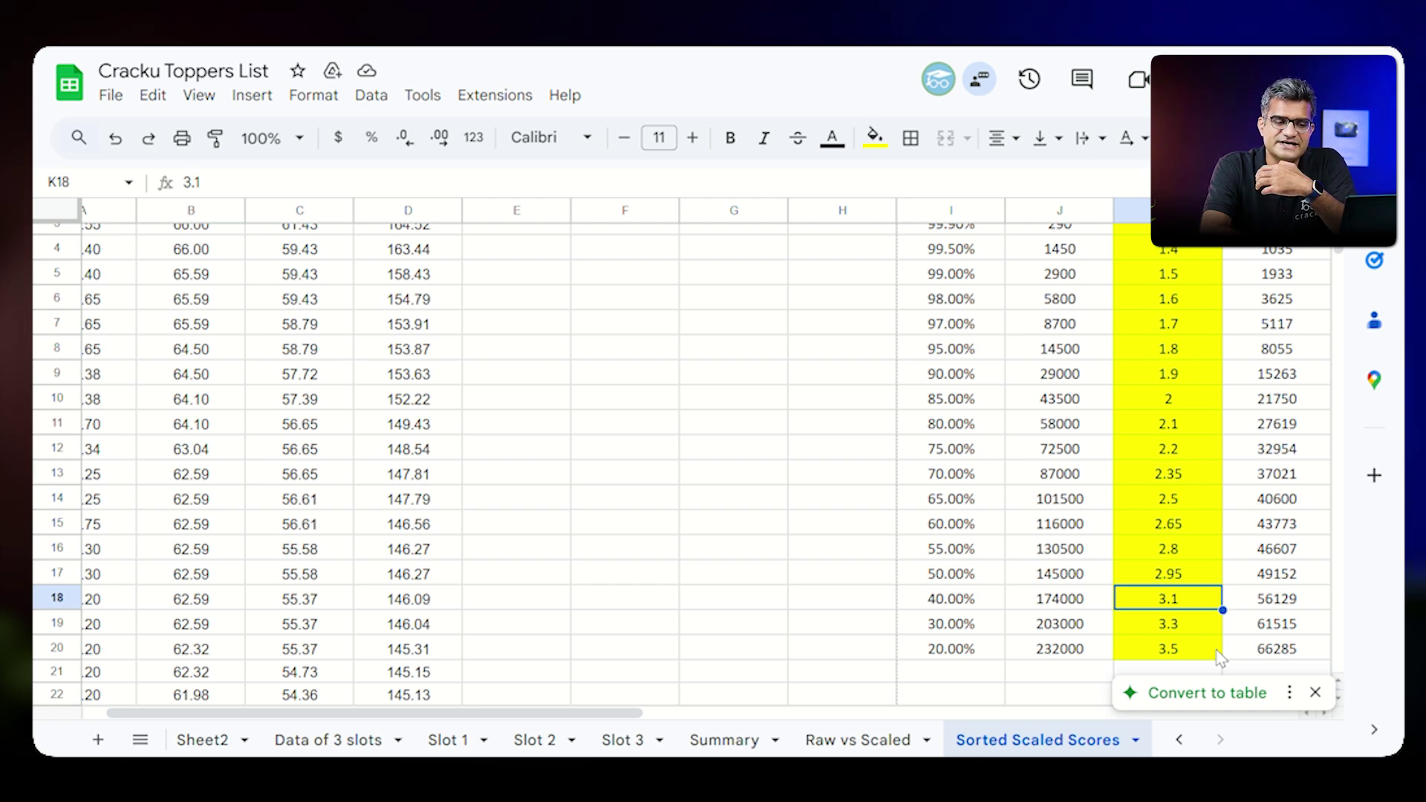
{"action": "key", "text": "Up"}
Examine how the ratios change from the 99.95% row down to the 20% row
{"action": "key", "text": "ctrl+Up"}
{"action": "key", "text": "Down"}
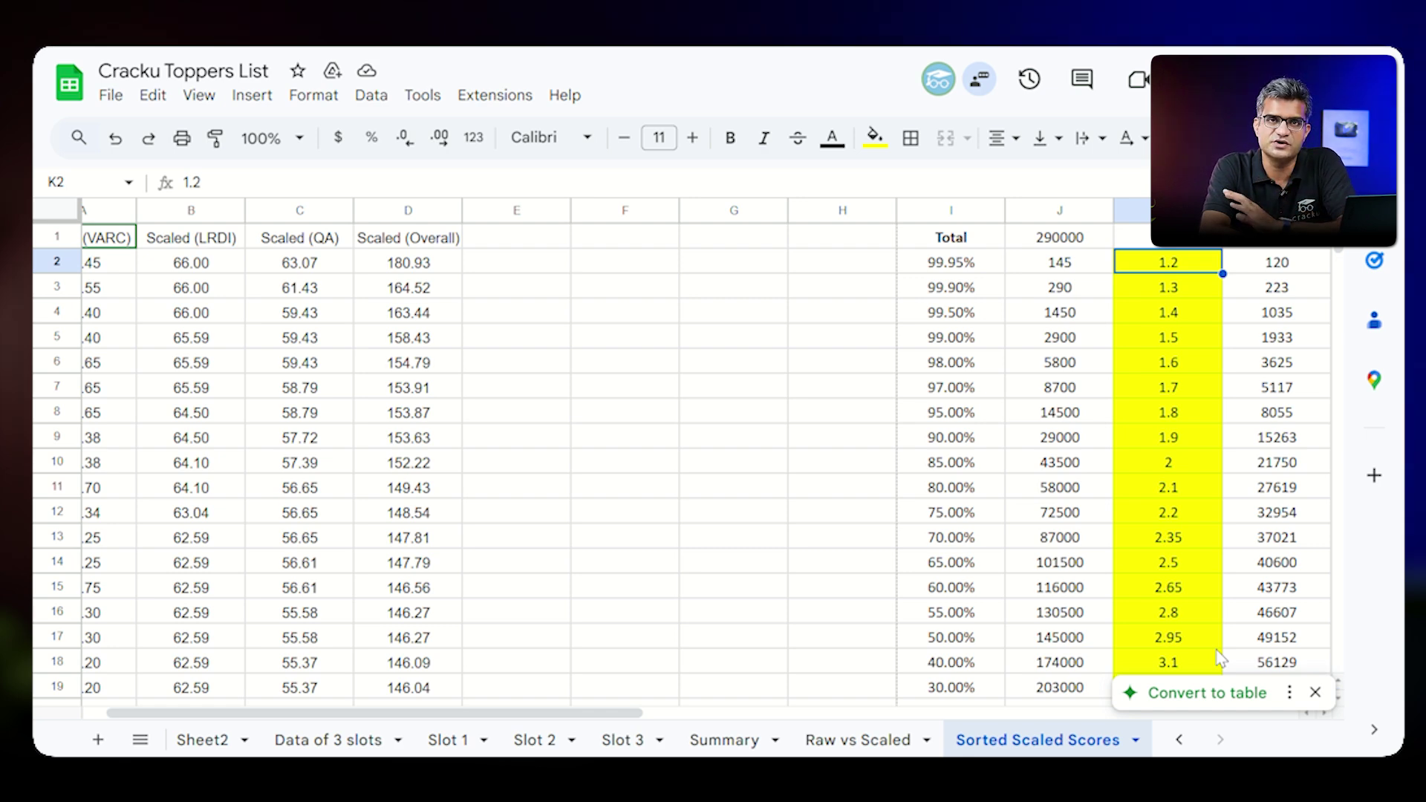
{"action": "key", "text": "Down"}
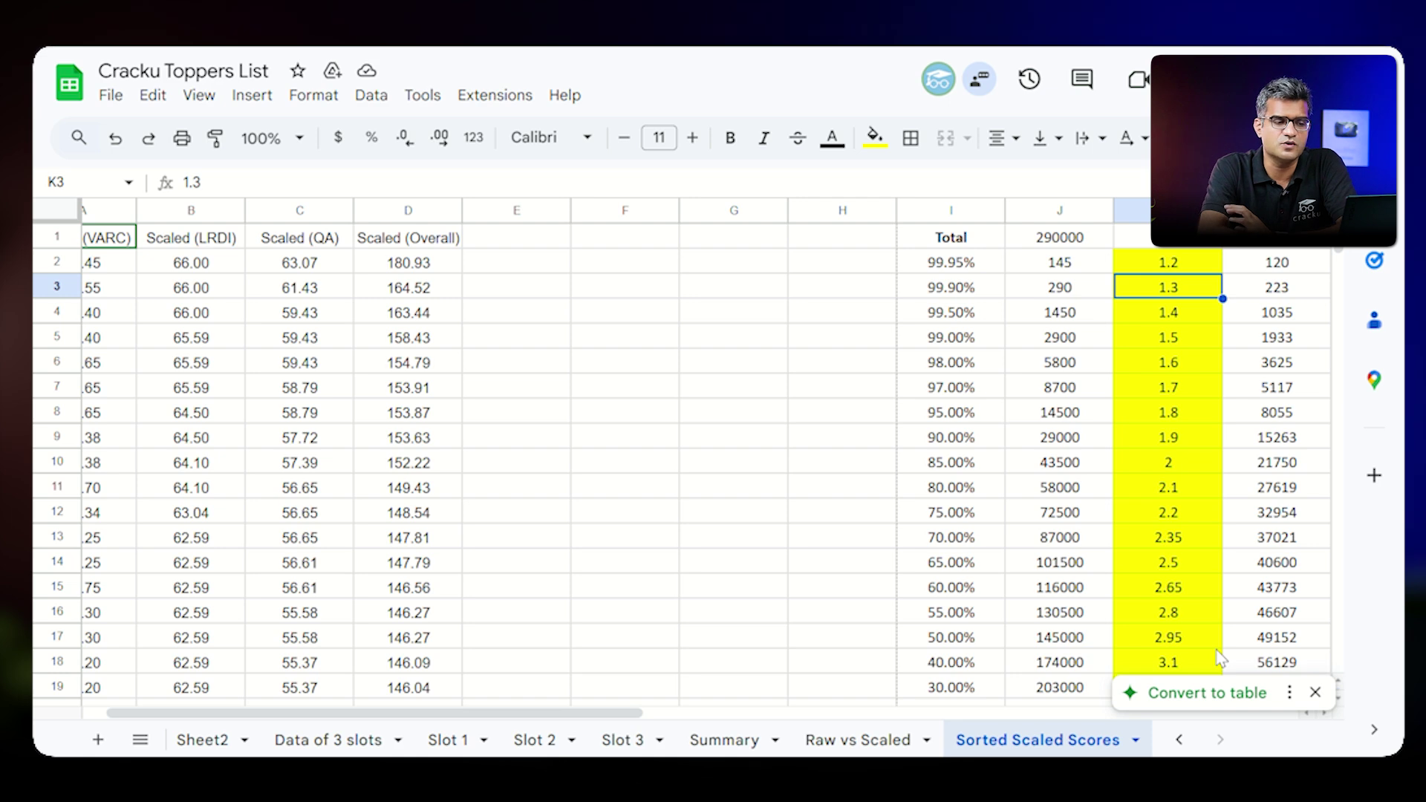
{"action": "key", "text": "Down"}
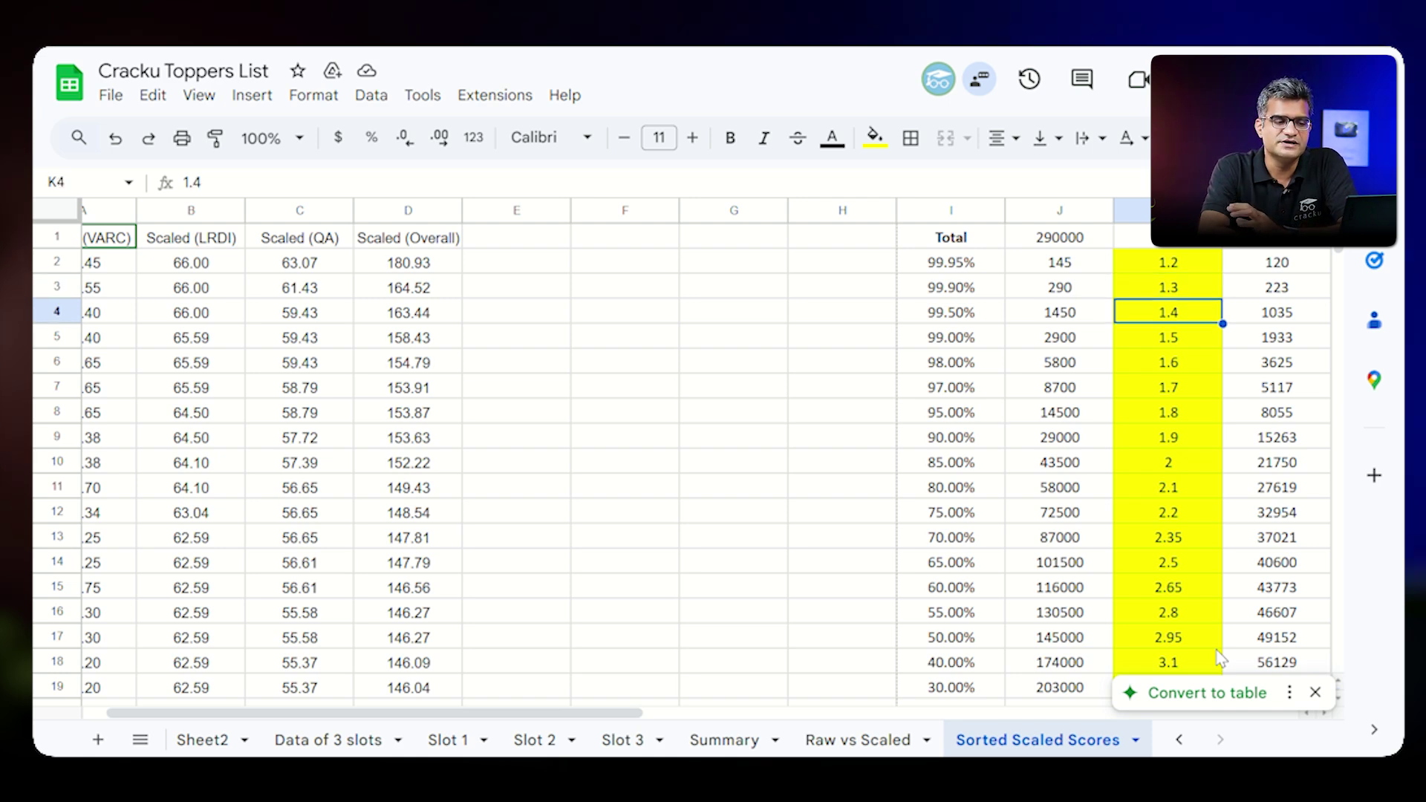
{"action": "key", "text": "Down"}
{"action": "key", "text": "Down"}
{"action": "key", "text": "Down"}
{"action": "key", "text": "Down"}
{"action": "key", "text": "Down"}
{"action": "key", "text": "Down"}
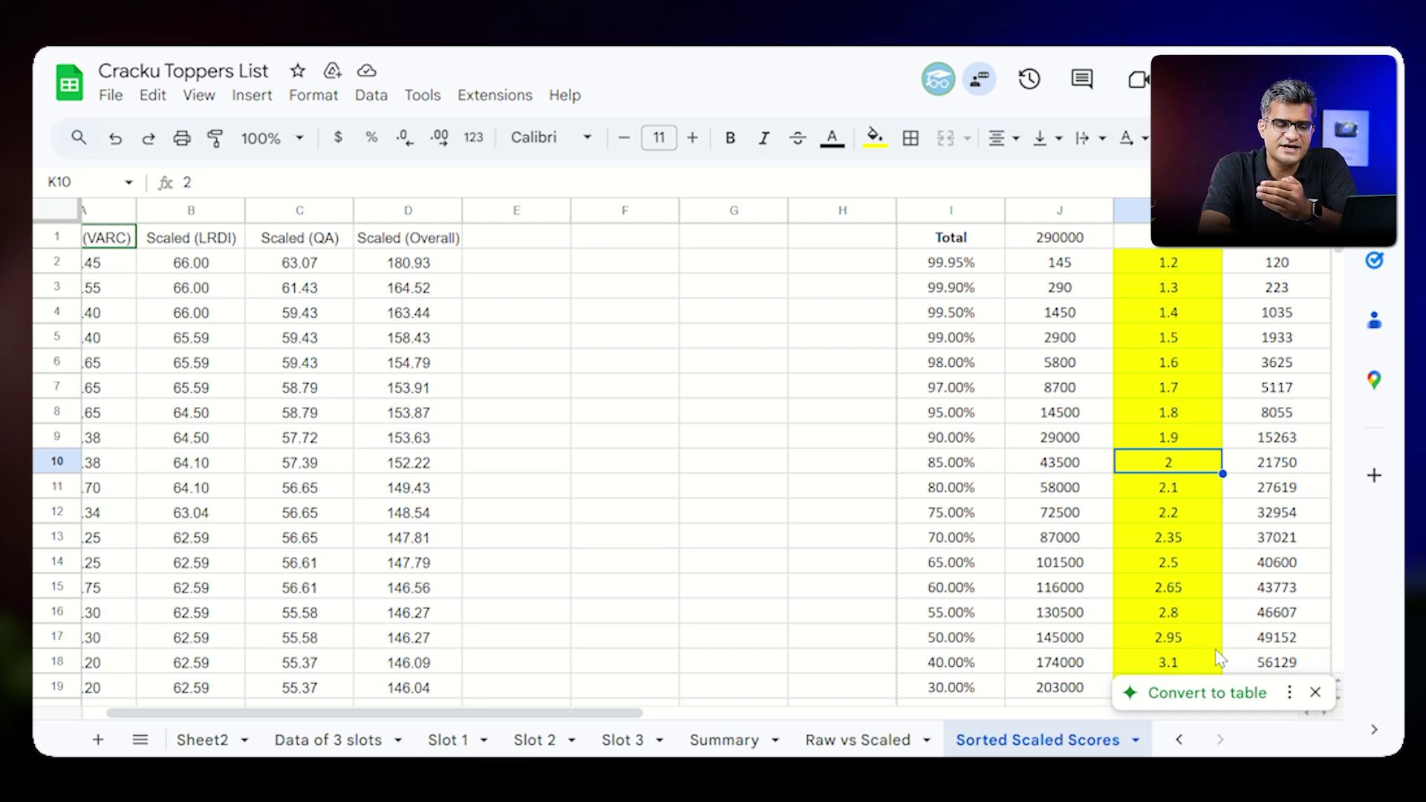
{"action": "key", "text": "Down"}
{"action": "key", "text": "Down"}
{"action": "key", "text": "Down"}
{"action": "key", "text": "Down"}
{"action": "key", "text": "Down"}
{"action": "key", "text": "Down"}
{"action": "key", "text": "Down"}
{"action": "key", "text": "Down"}
{"action": "key", "text": "Down"}
{"action": "key", "text": "Down"}
{"action": "key", "text": "Down"}
{"action": "key", "text": "Down"}
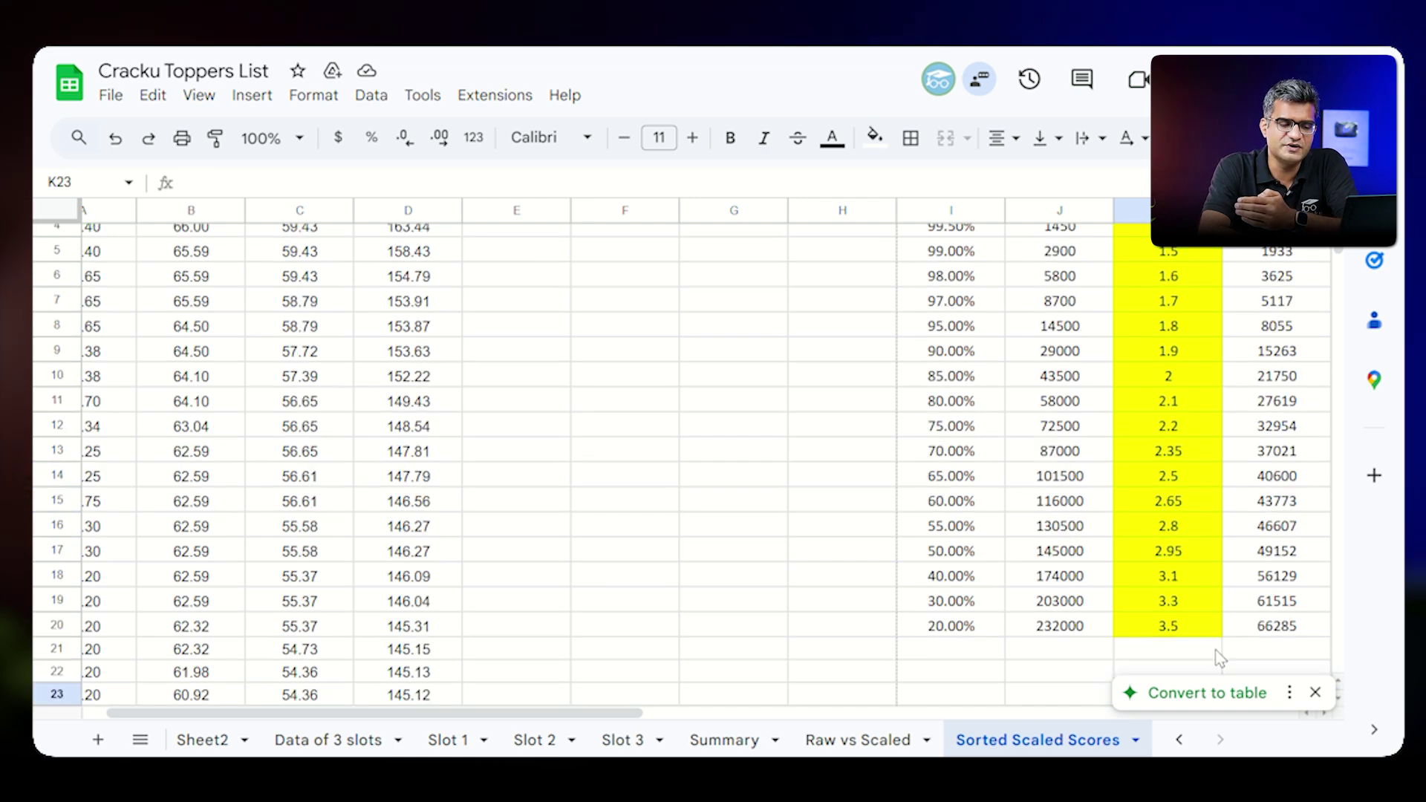
{"action": "key", "text": "Up"}
{"action": "key", "text": "Up"}
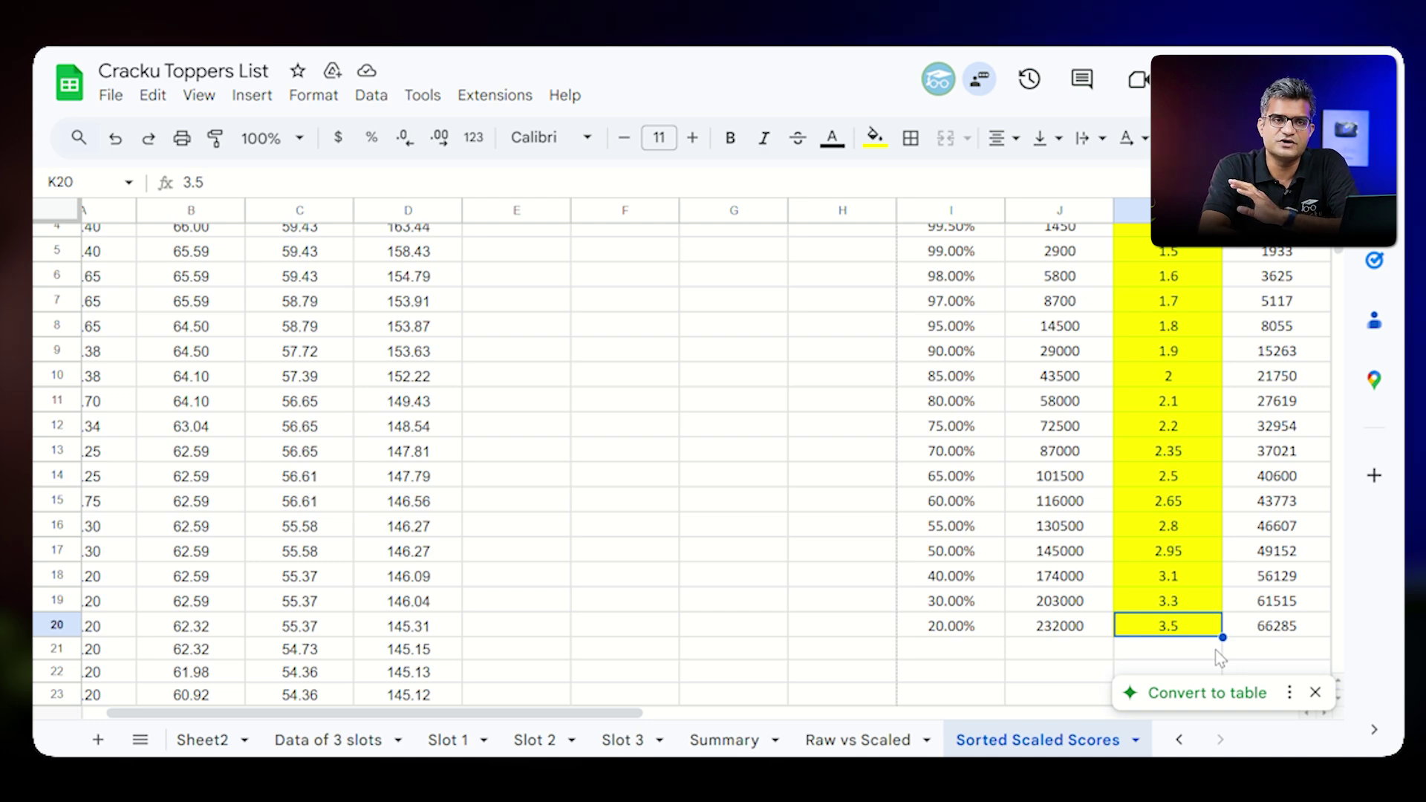
View the normalized VARC, LRDI and QA score table below, following its LRDI offset formulas from the 99.95% row to the 75% row
{"action": "key", "text": "Down"}
{"action": "key", "text": "Down"}
{"action": "key", "text": "Down"}
{"action": "key", "text": "Down"}
{"action": "key", "text": "Down"}
{"action": "key", "text": "Down"}
{"action": "key", "text": "Down"}
{"action": "key", "text": "Down"}
{"action": "key", "text": "Down"}
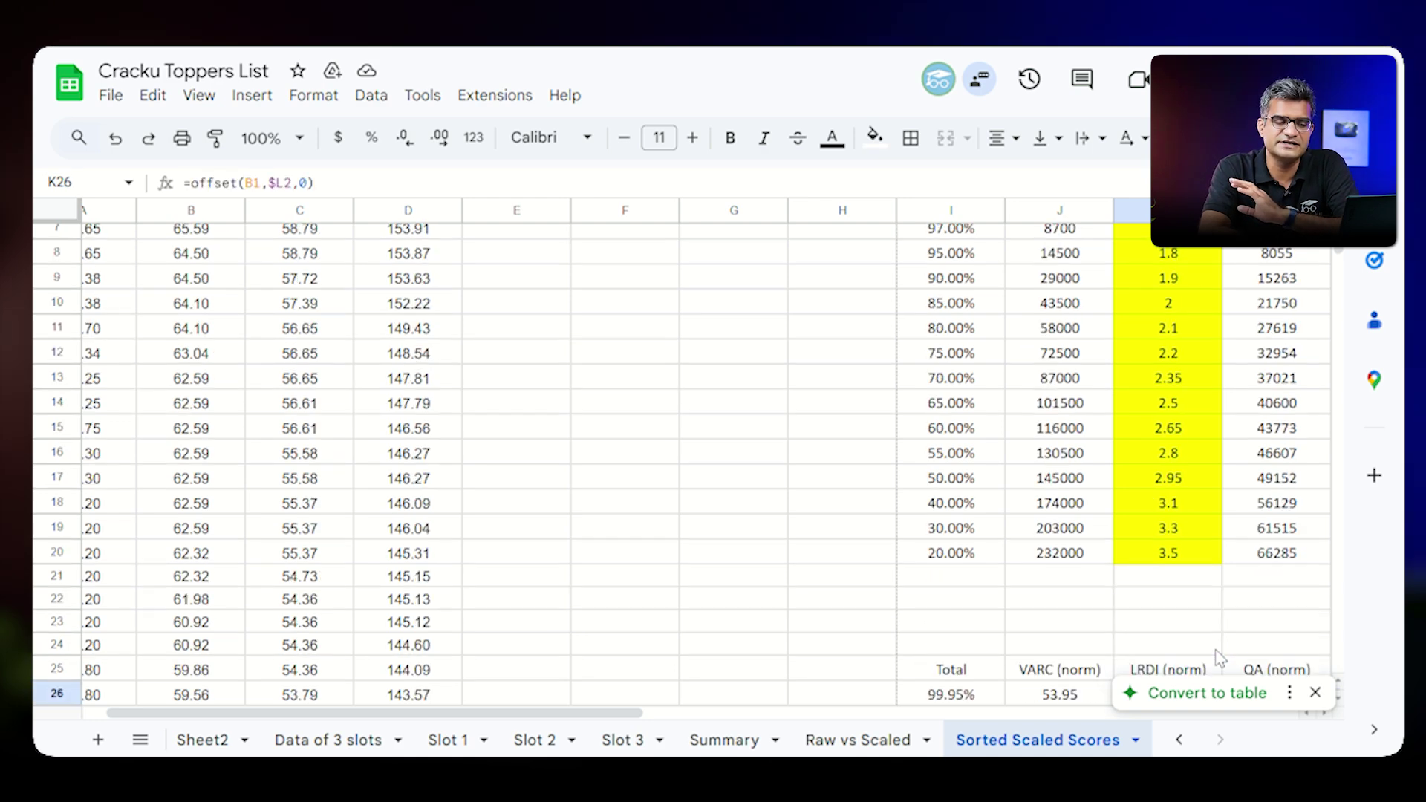
{"action": "key", "text": "Down"}
{"action": "key", "text": "Down"}
{"action": "key", "text": "Down"}
{"action": "key", "text": "Down"}
{"action": "key", "text": "Down"}
{"action": "key", "text": "Down"}
{"action": "key", "text": "Down"}
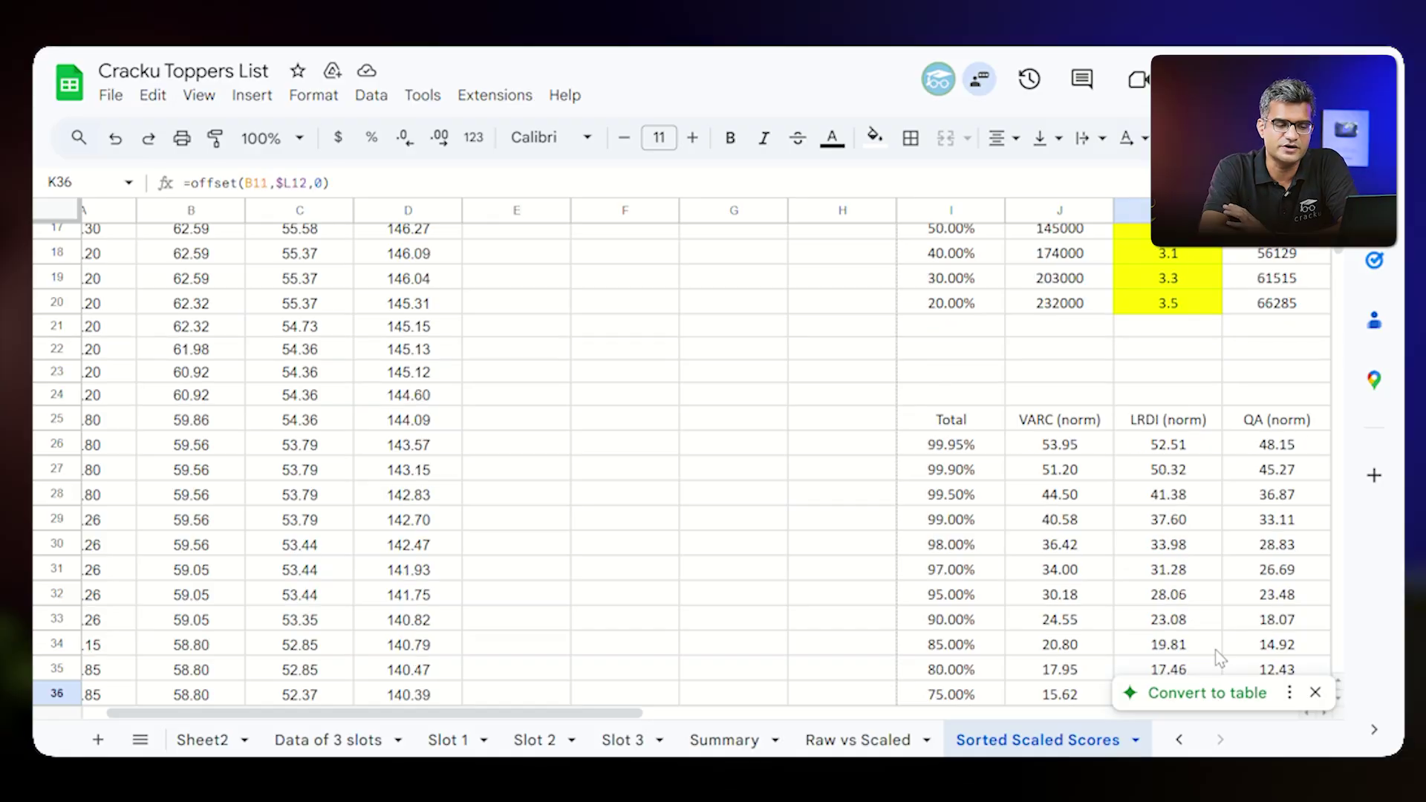